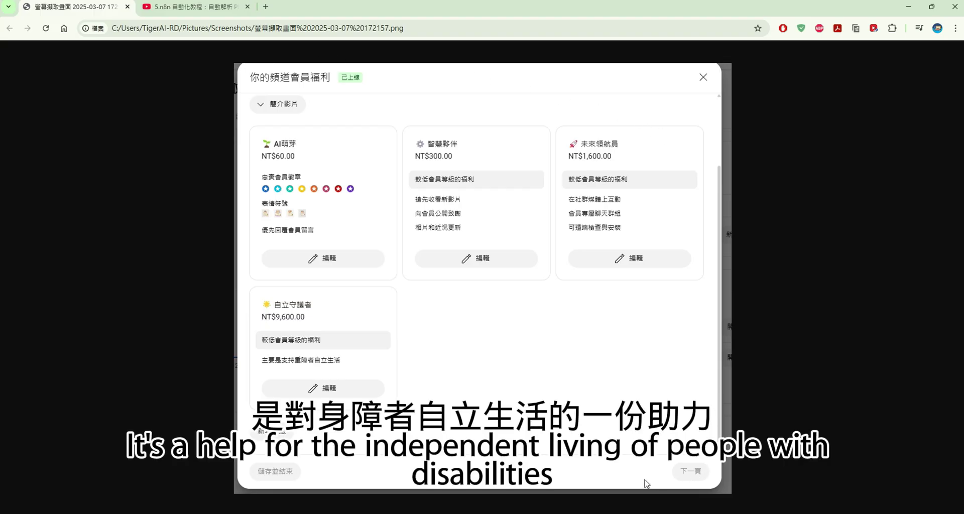
click(216, 7)
scroll(659, 258, down, 2)
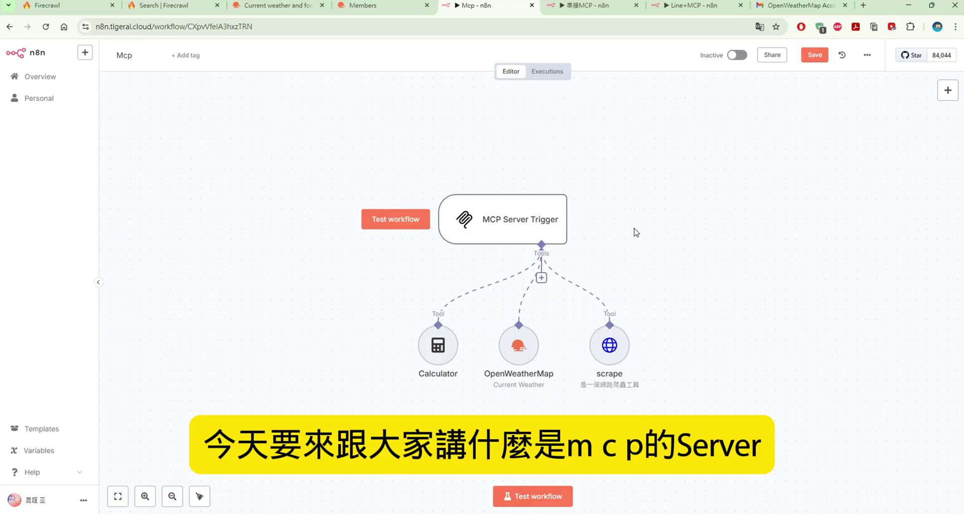
mouse_move(541, 221)
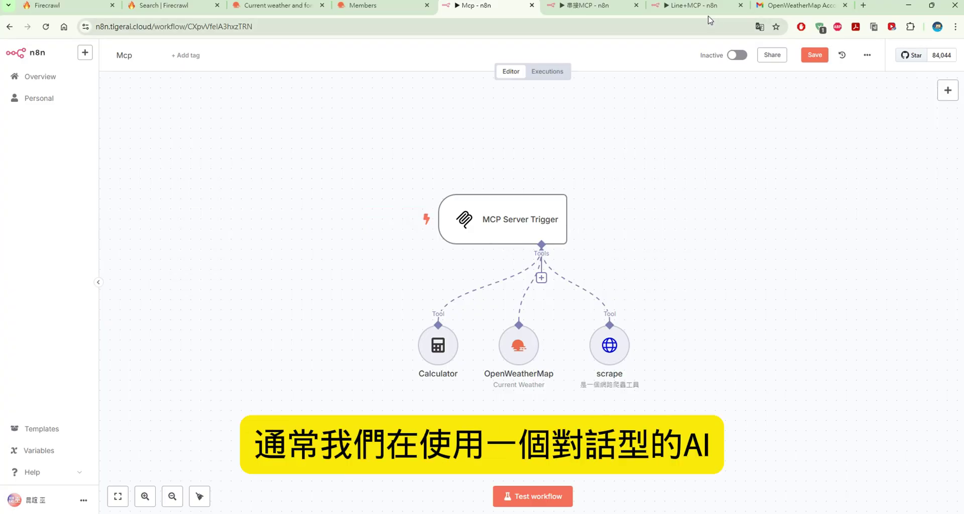
In the 串接MCP workflow, level the AI Agent with the chat trigger and spread the Gemini model and both trigger nodes outward
click(585, 5)
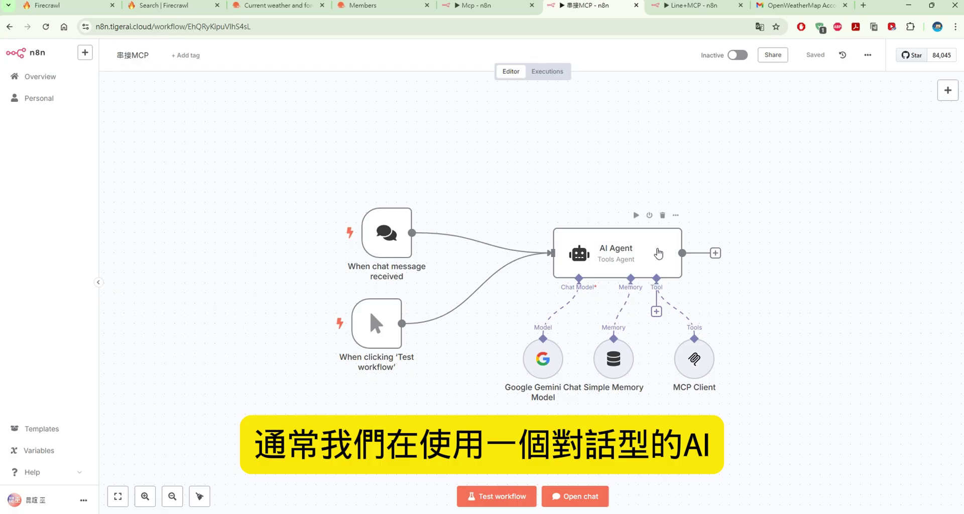
drag(658, 254, 629, 235)
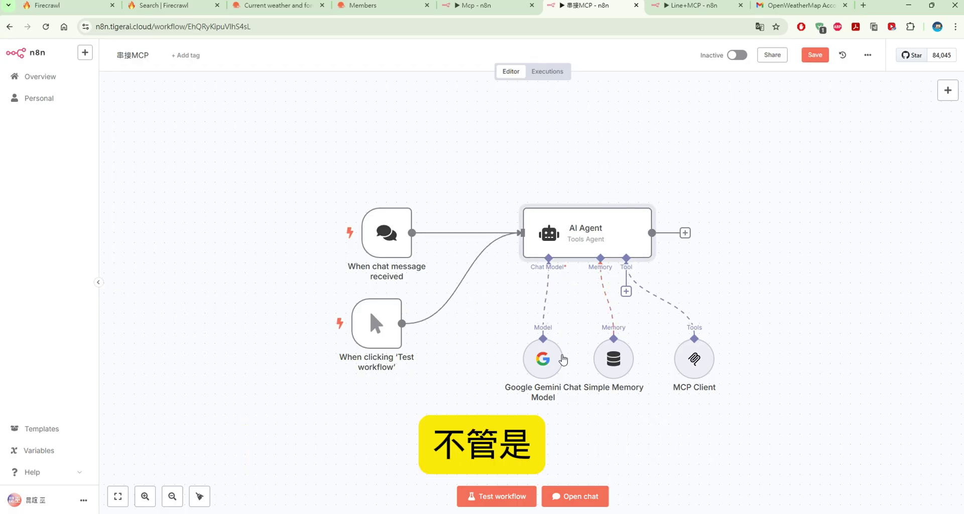
mouse_move(557, 363)
drag(552, 368, 531, 367)
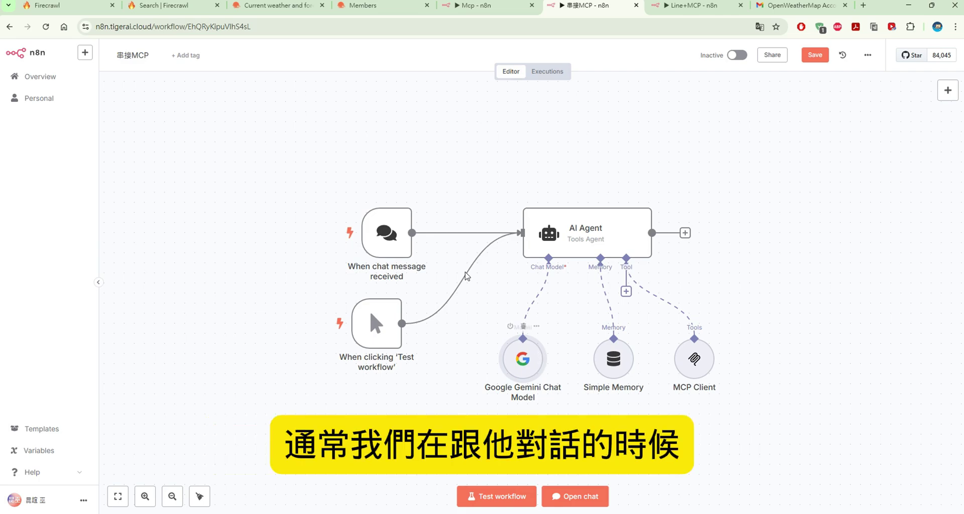
mouse_move(389, 224)
drag(389, 224, 379, 224)
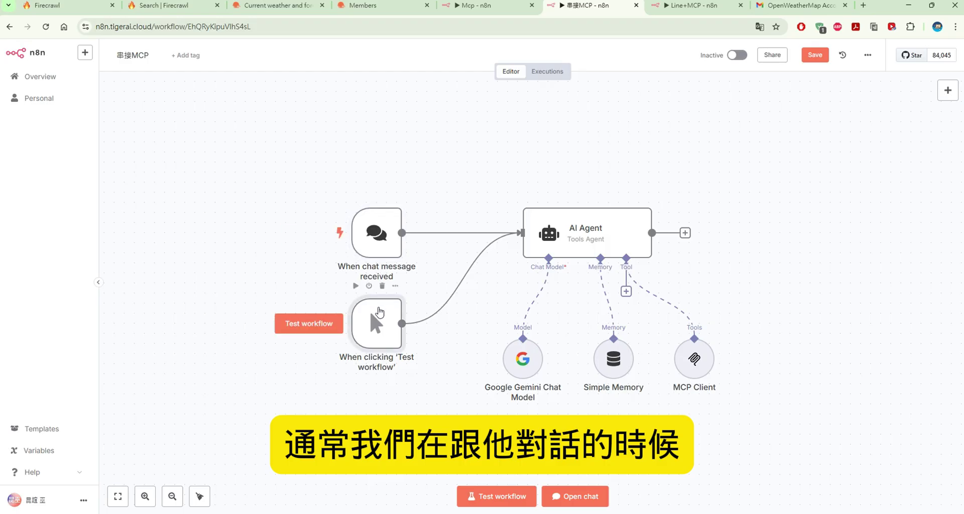
drag(380, 303, 370, 313)
drag(384, 241, 374, 241)
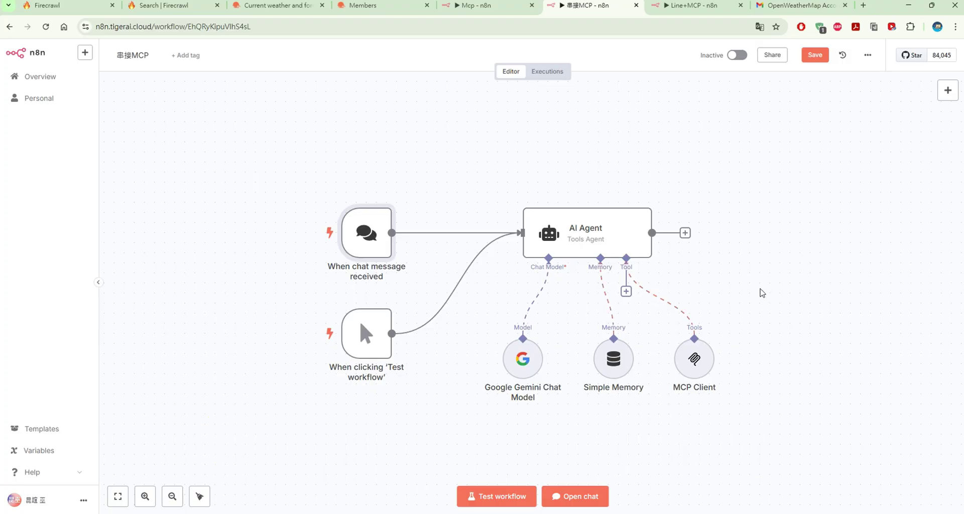
In the Mcp workflow, space out the scrape, OpenWeatherMap and Calculator tools and shift the MCP Server Trigger node
click(497, 7)
mouse_move(549, 250)
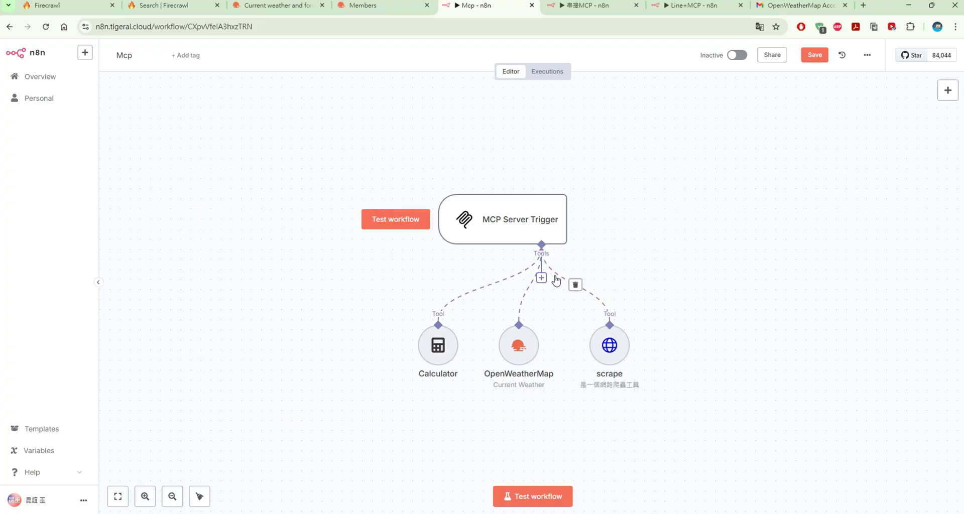
drag(616, 359, 646, 359)
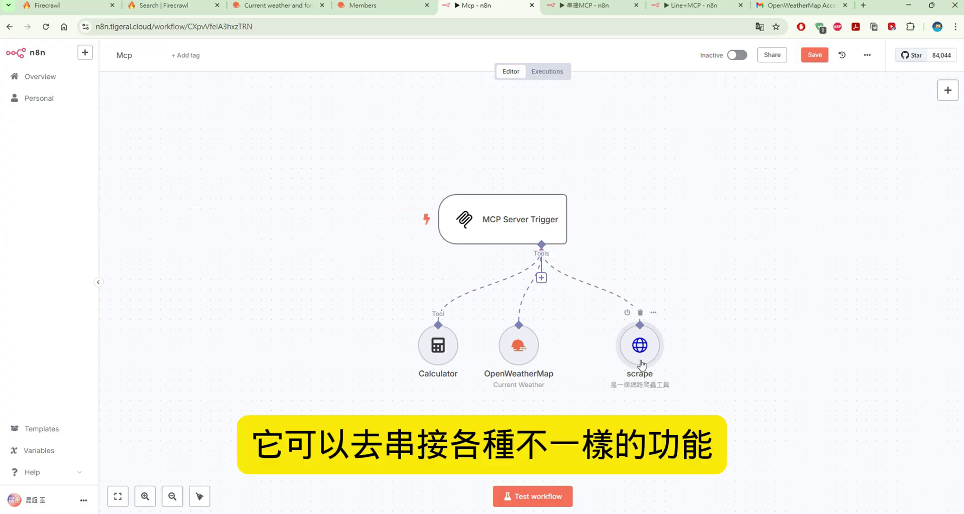
drag(533, 353, 552, 354)
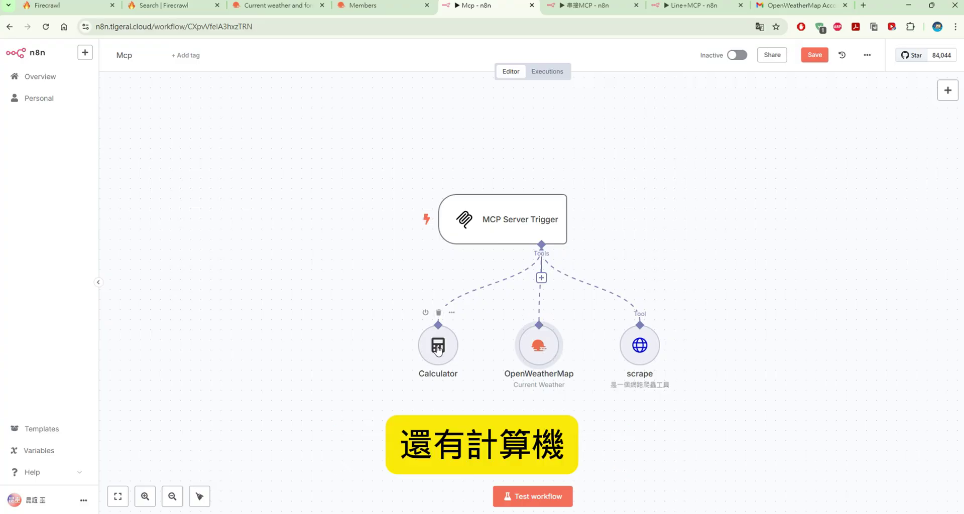
drag(440, 352, 429, 351)
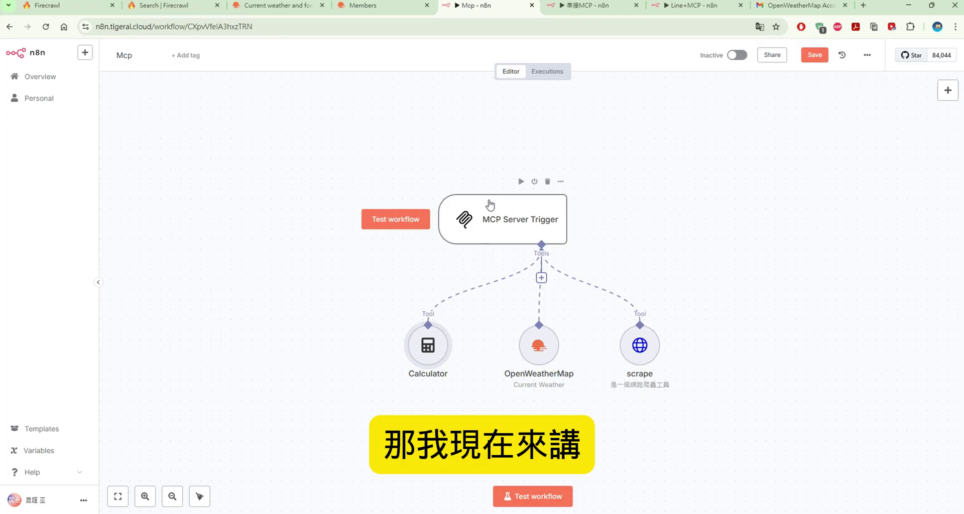
drag(486, 207, 456, 207)
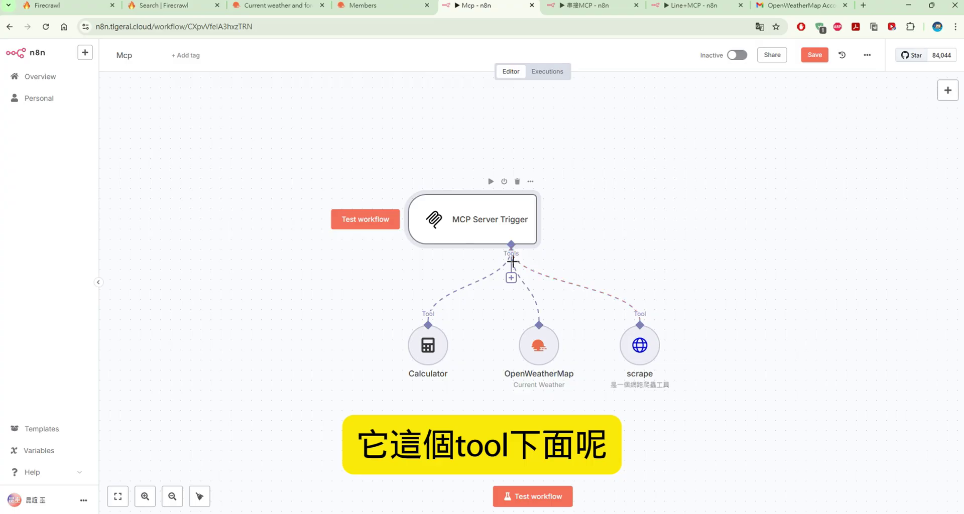
Browse the list of tools that can be attached to the MCP Server Trigger
click(513, 280)
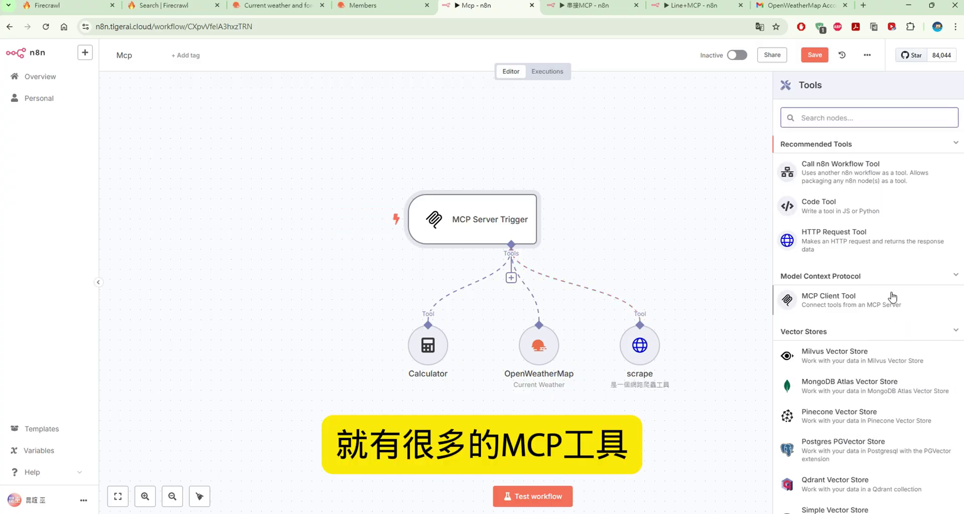
scroll(889, 296, down, 10)
scroll(883, 260, down, 2)
scroll(882, 260, up, 3)
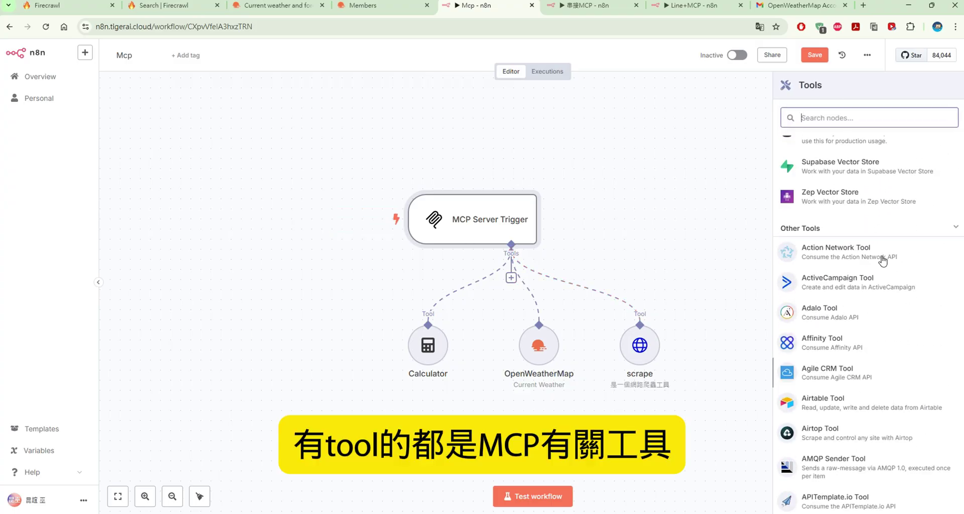
scroll(882, 260, down, 6)
scroll(883, 259, down, 15)
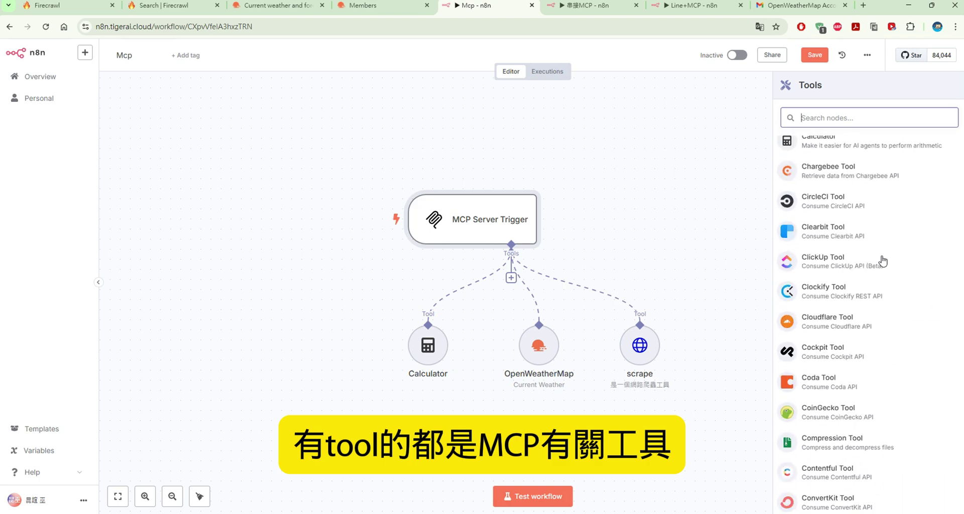
scroll(883, 259, down, 10)
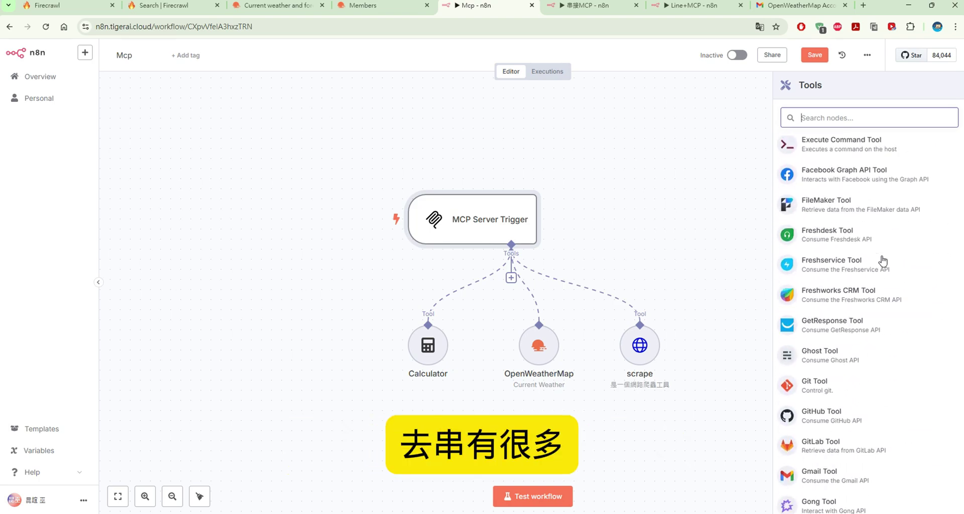
scroll(883, 259, up, 3)
scroll(882, 260, up, 15)
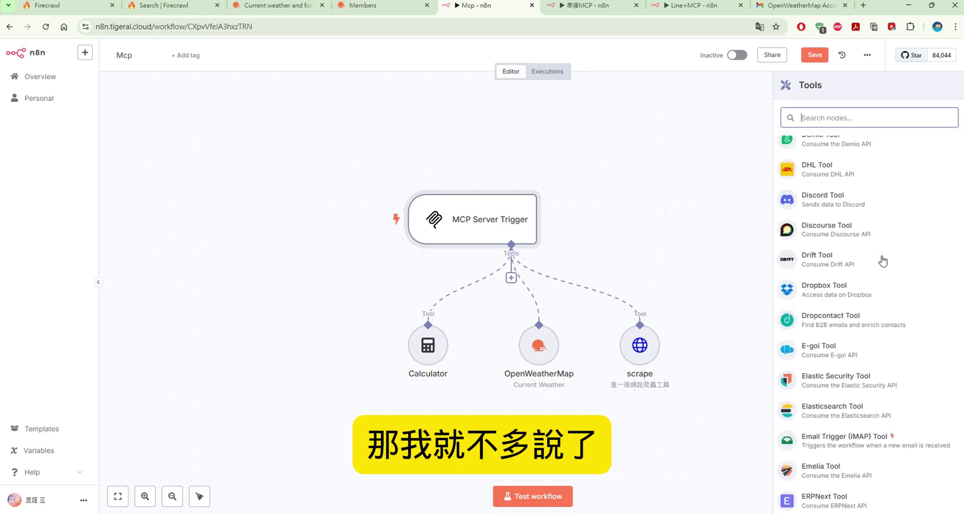
scroll(882, 260, up, 15)
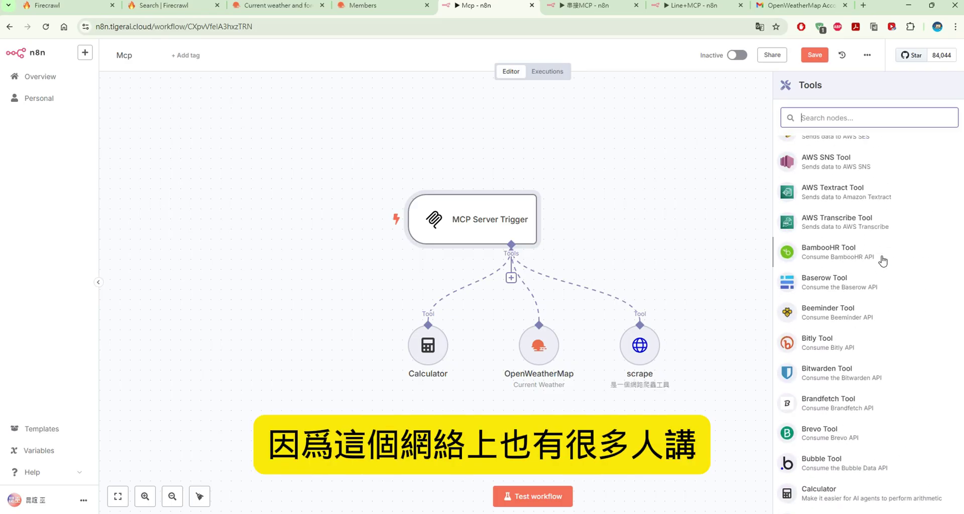
scroll(883, 260, up, 15)
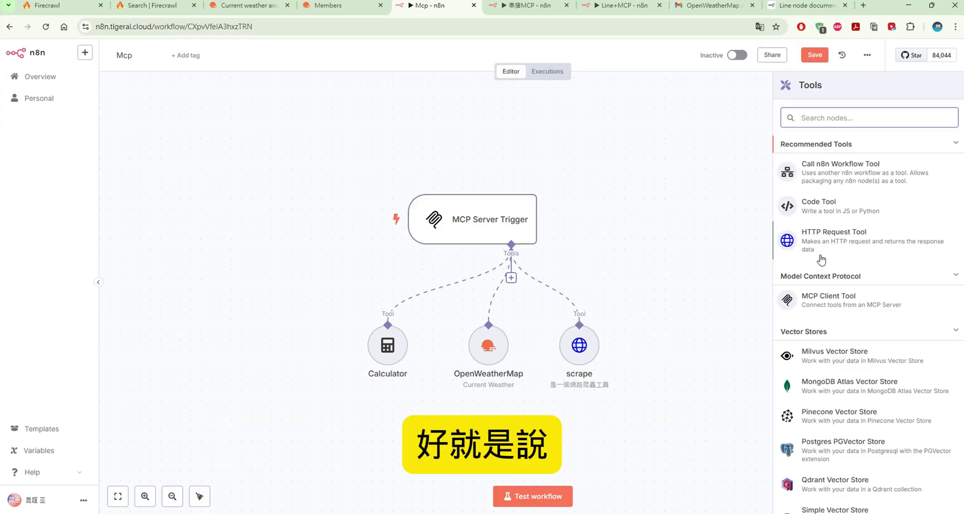
Add an HTTP Request Tool to the MCP Server Trigger and return to the canvas
scroll(821, 260, down, 5)
scroll(821, 260, up, 5)
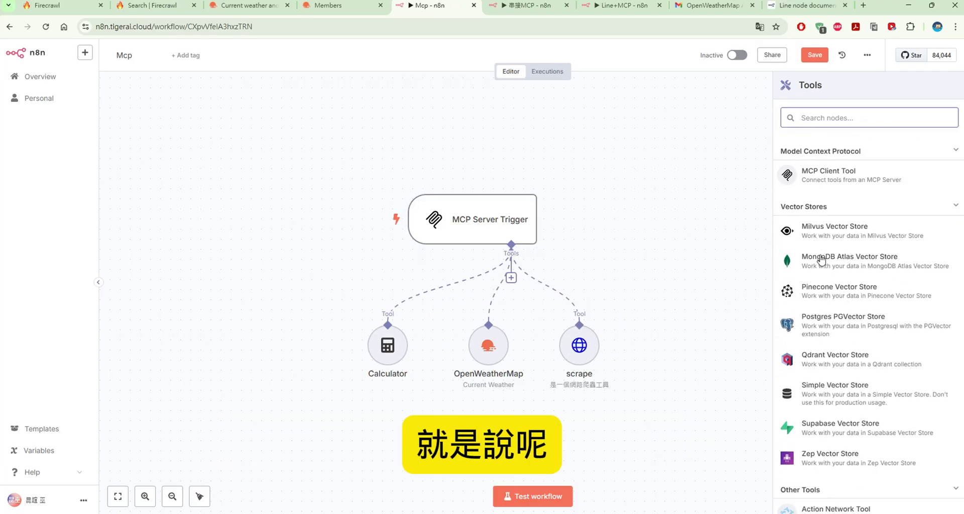
scroll(822, 259, down, 10)
scroll(822, 260, down, 8)
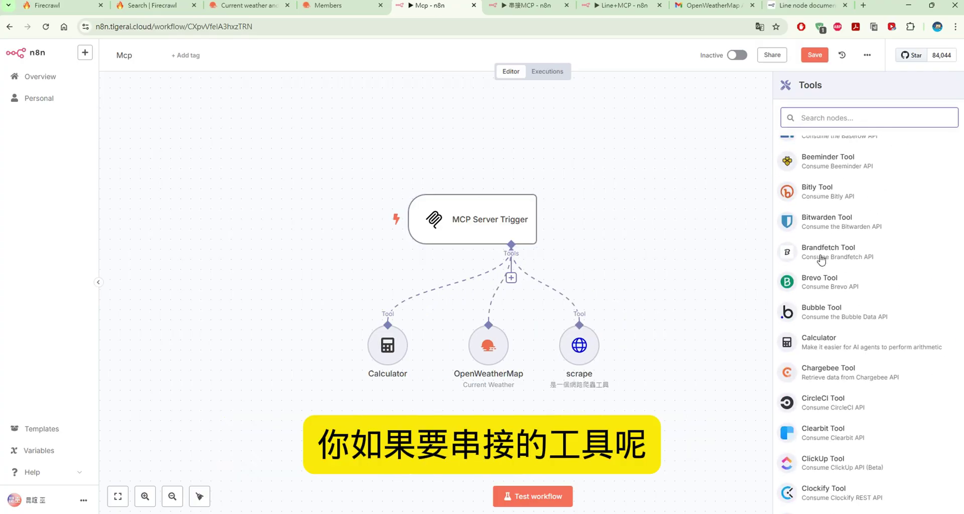
scroll(821, 260, up, 10)
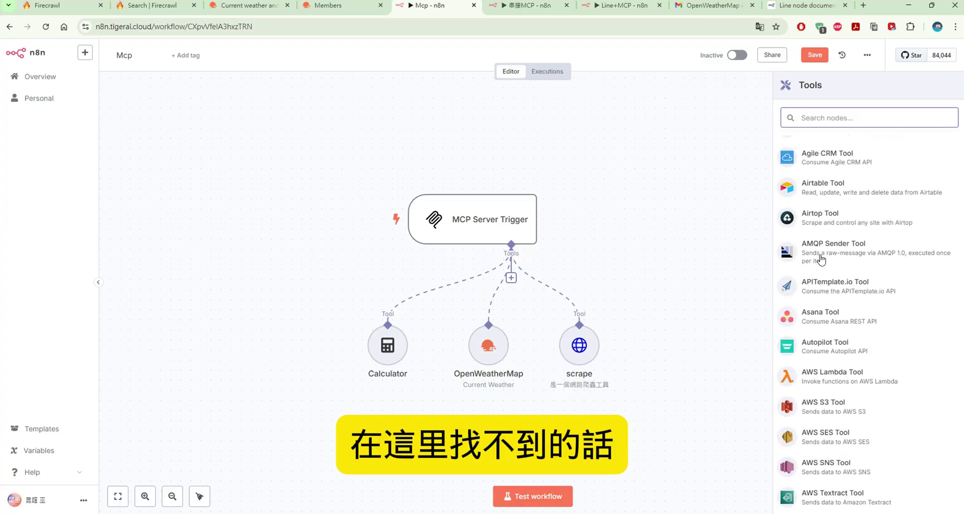
scroll(821, 259, up, 8)
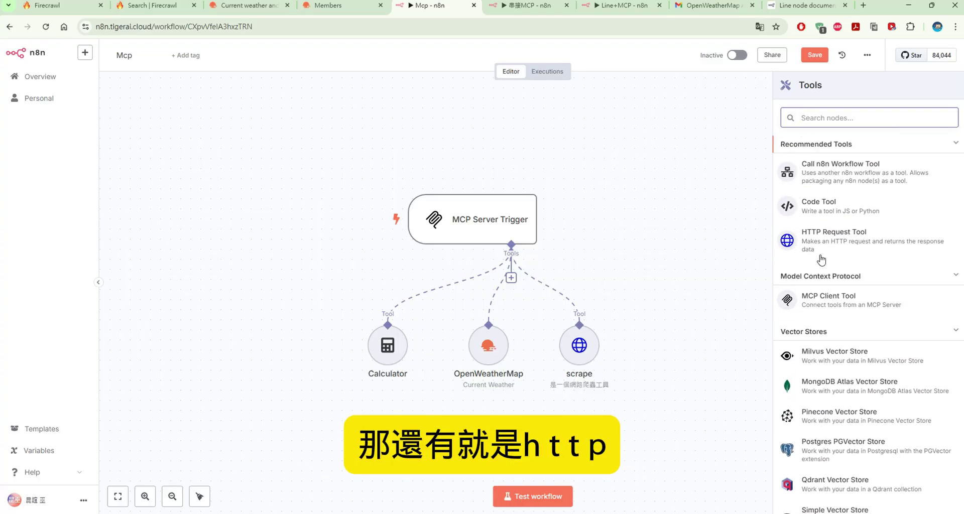
click(859, 246)
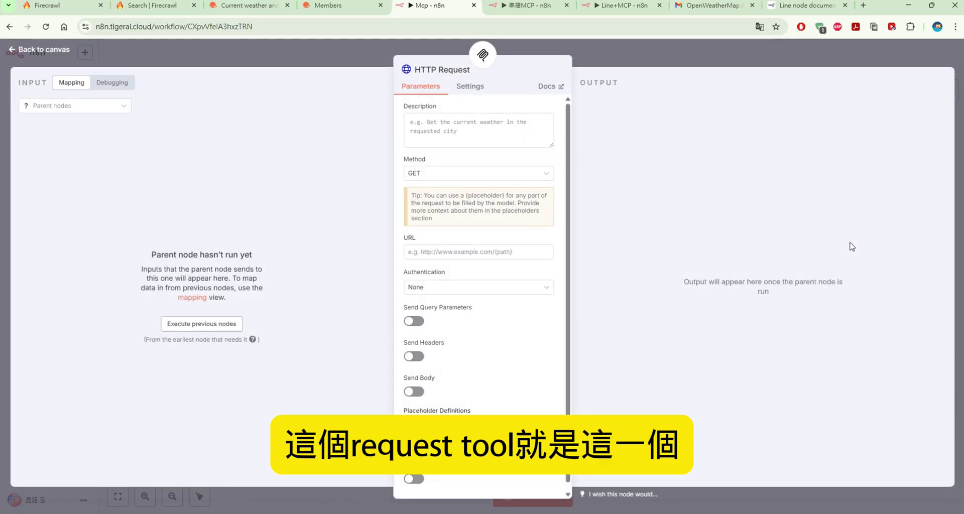
click(57, 50)
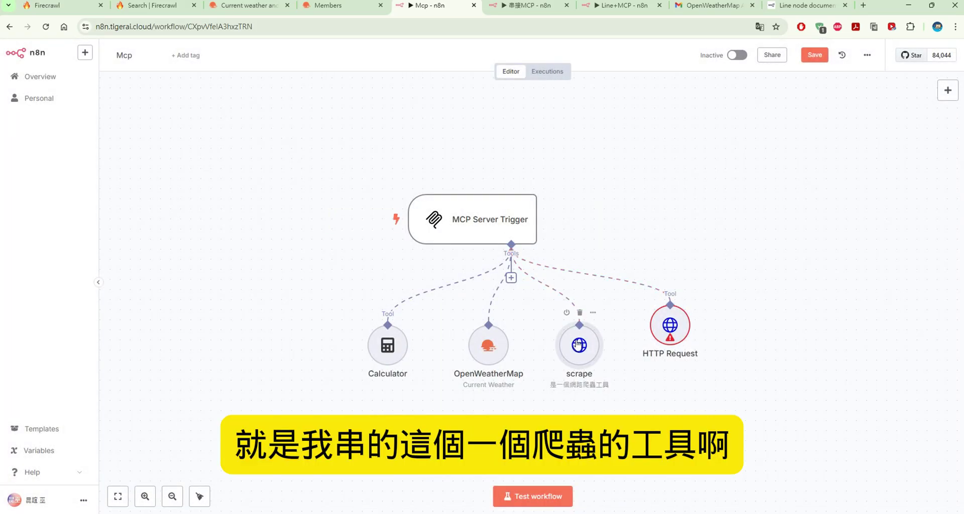
Review the scrape tool's parameters, including its method, URL, header authentication and JSON body
double_click(577, 343)
scroll(492, 258, down, 5)
scroll(491, 258, up, 5)
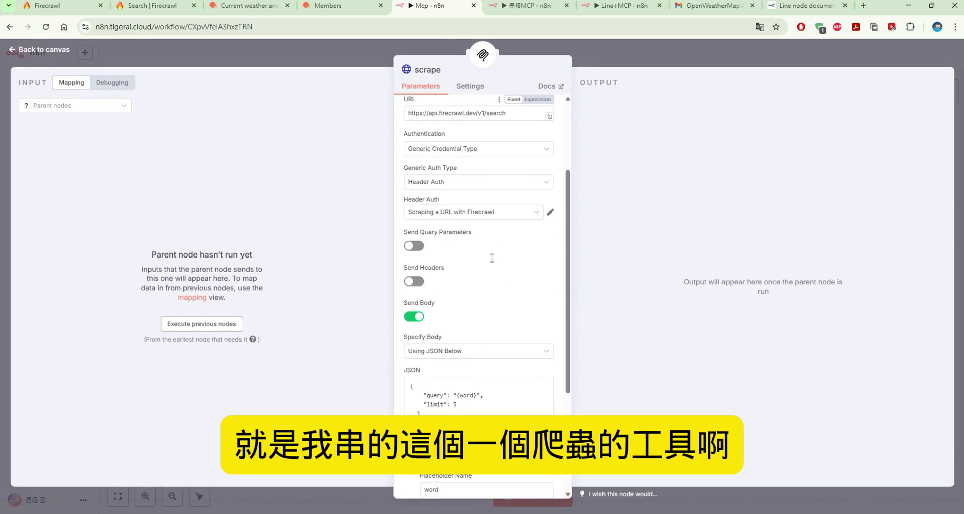
scroll(491, 259, up, 1)
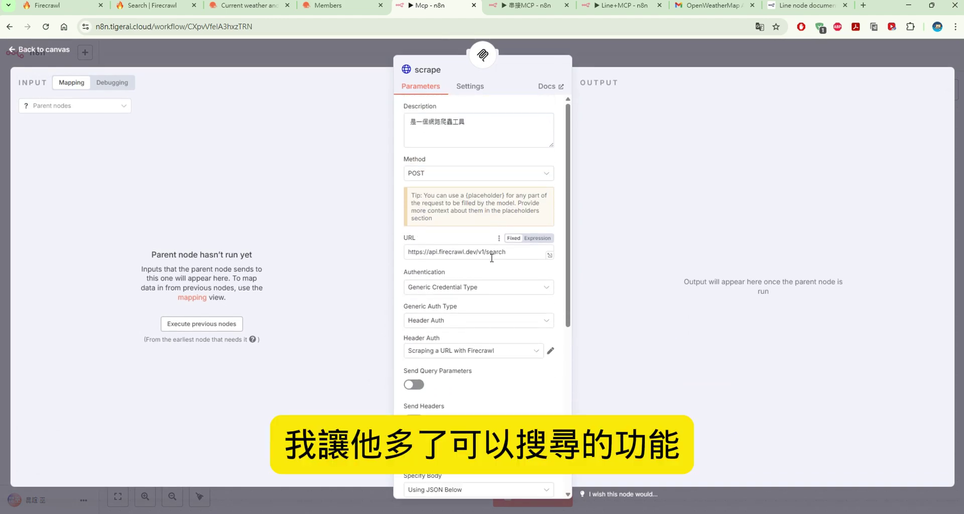
scroll(492, 259, down, 5)
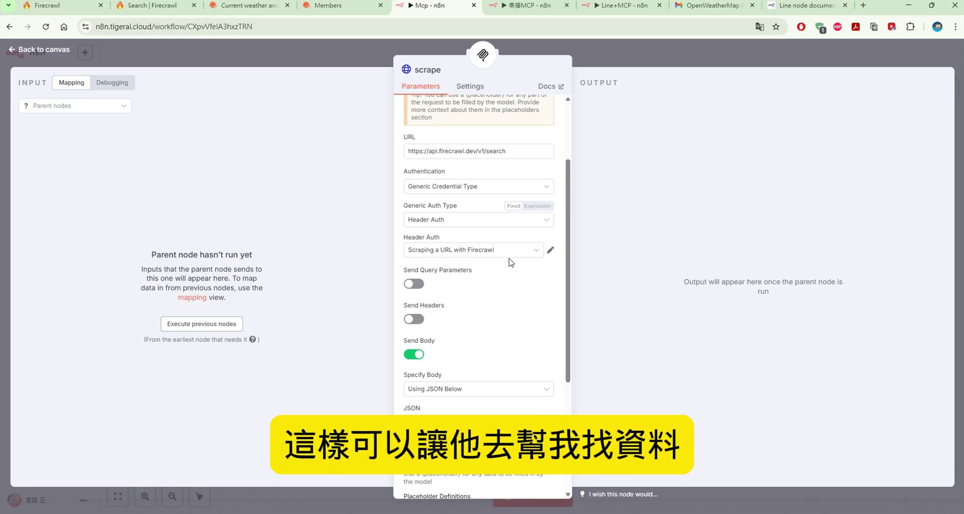
click(40, 50)
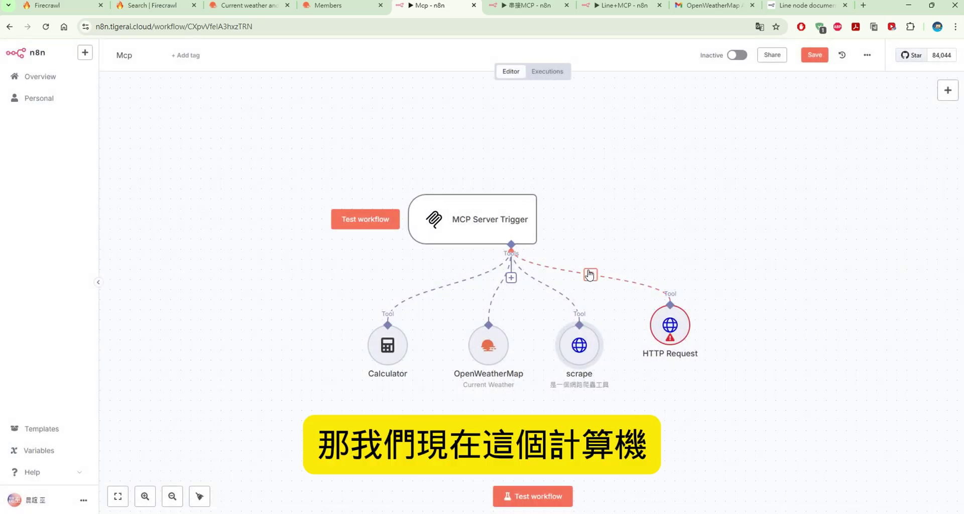
Check the Calculator tool's parameters and delete the unconfigured HTTP Request node
double_click(402, 337)
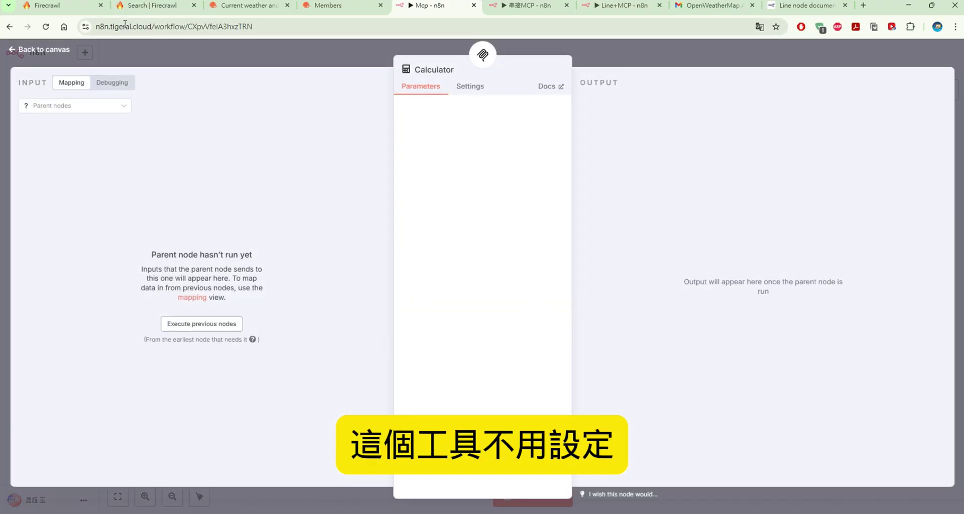
click(20, 50)
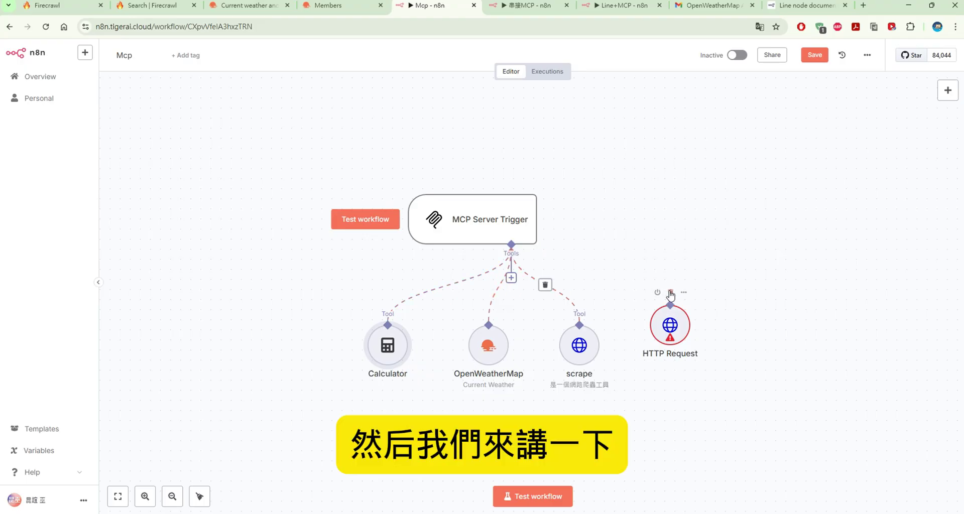
click(670, 292)
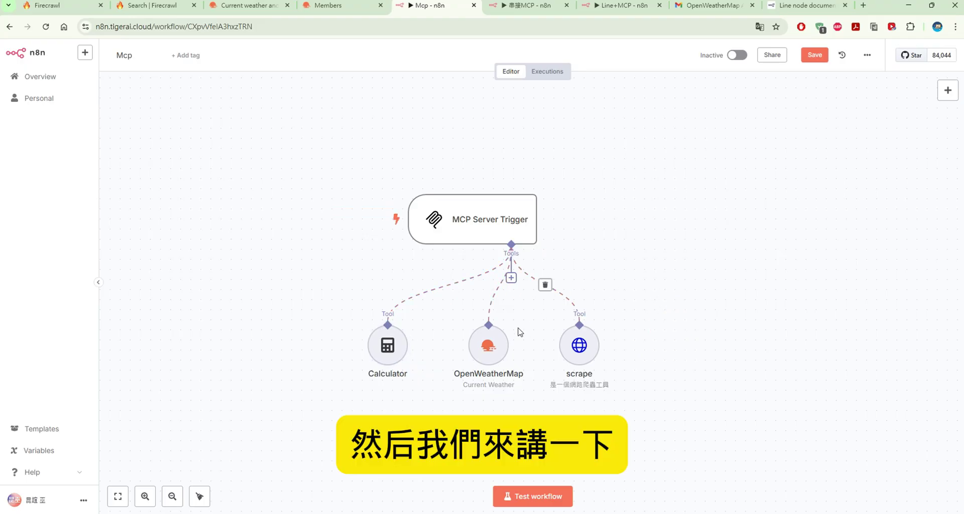
Open the OpenWeatherMap tool and start creating a new credential for it
double_click(489, 345)
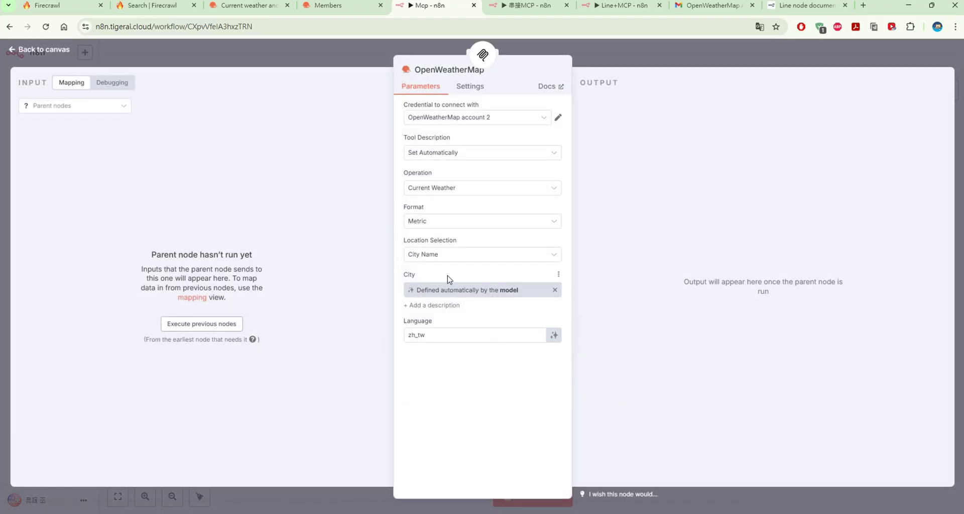
click(515, 117)
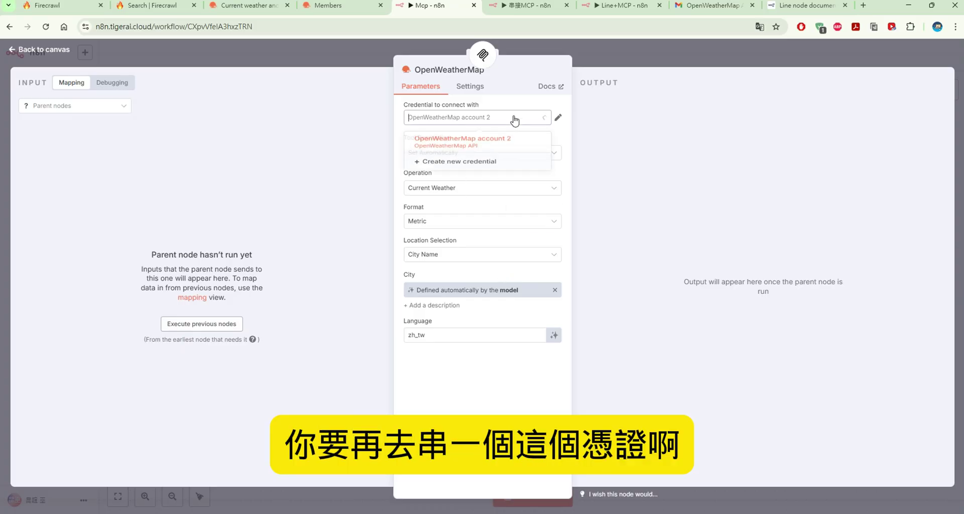
click(503, 171)
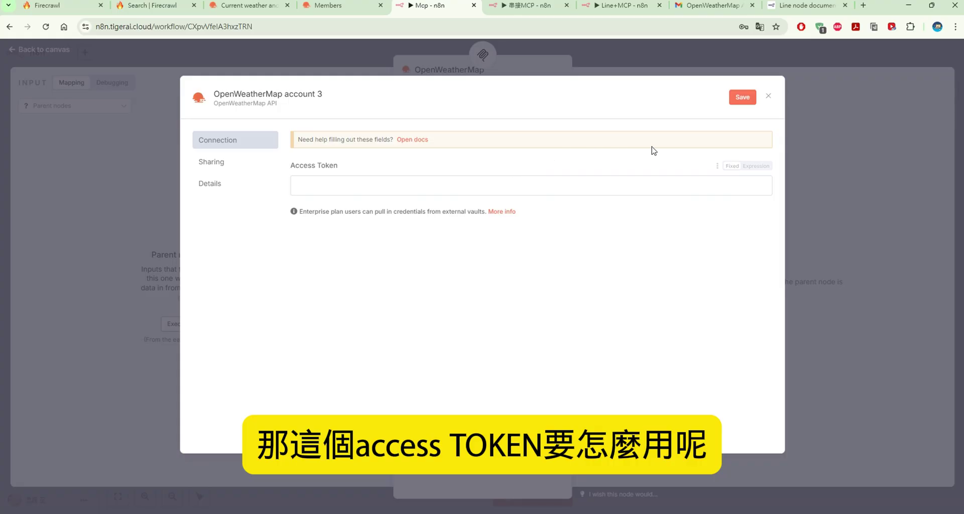
On the OpenWeather website, open the pricing page and request an API key under the free-for-everyone current weather and forecasts plan
click(785, 94)
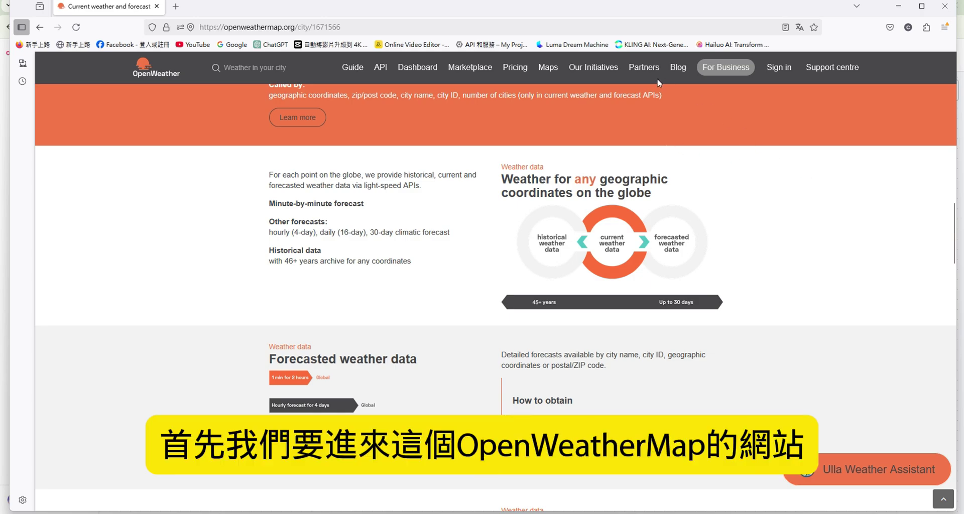
click(519, 73)
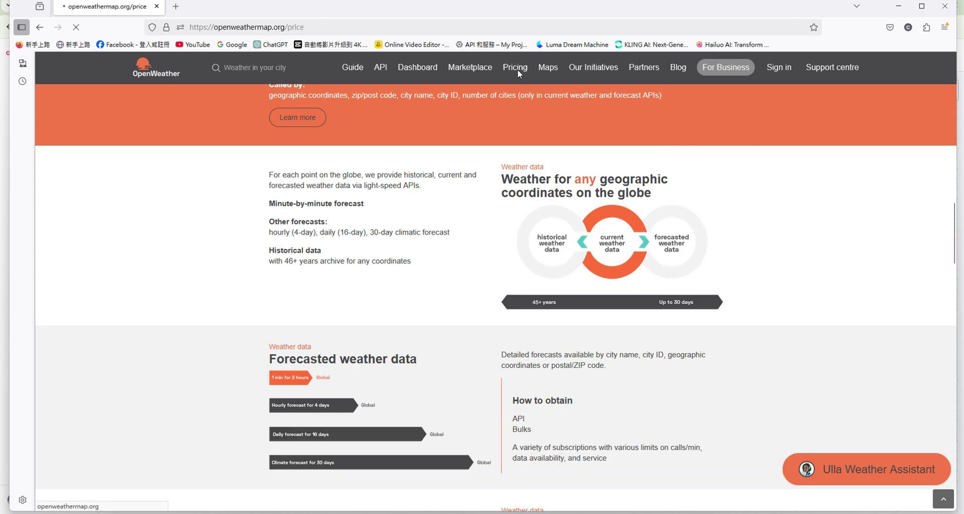
scroll(448, 149, down, 12)
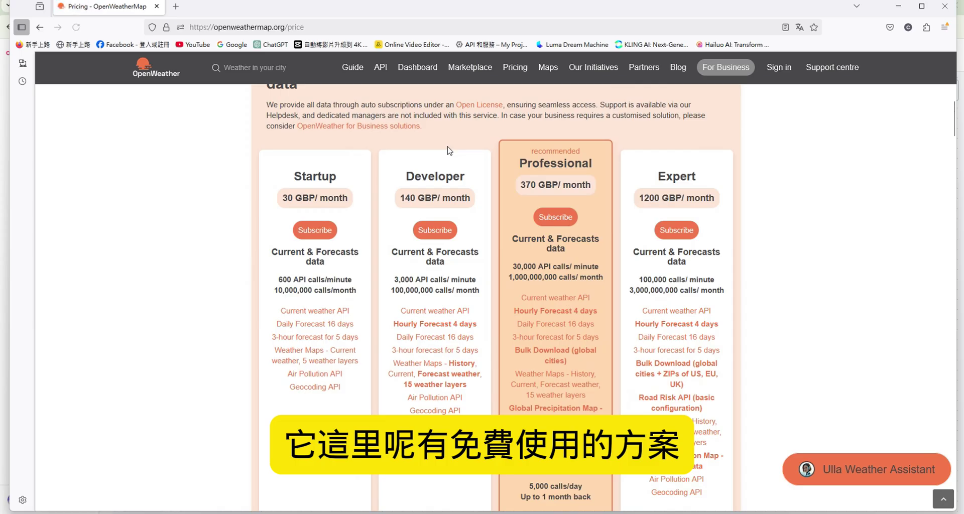
scroll(375, 160, down, 10)
scroll(377, 160, down, 14)
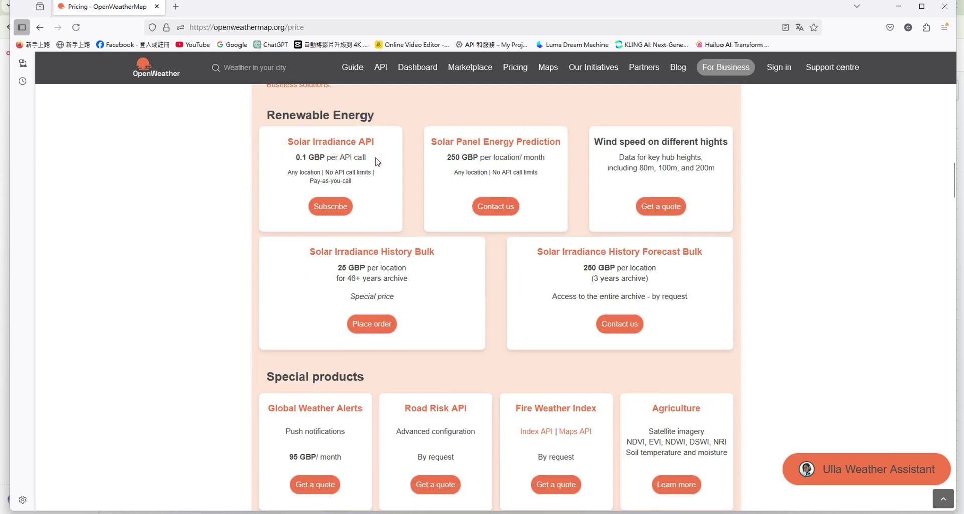
scroll(375, 156, up, 1)
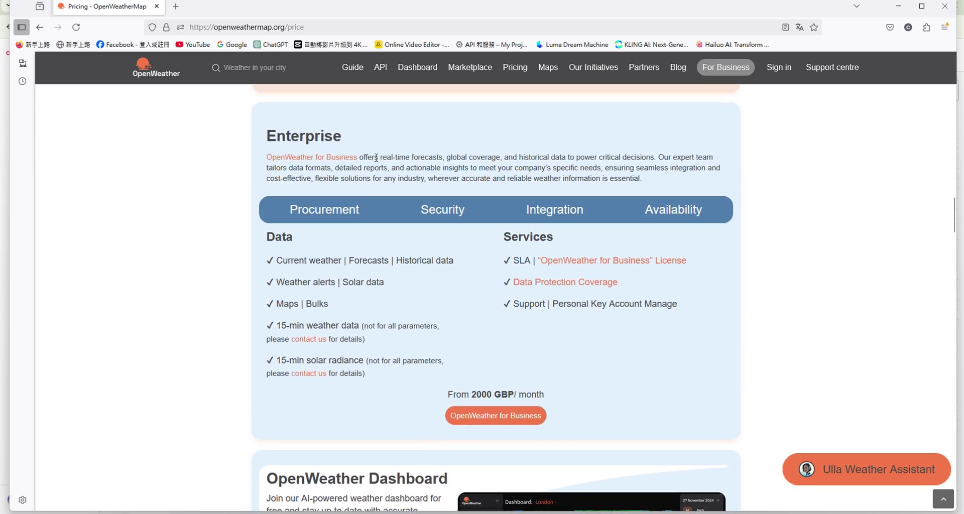
scroll(375, 158, down, 10)
scroll(376, 162, down, 3)
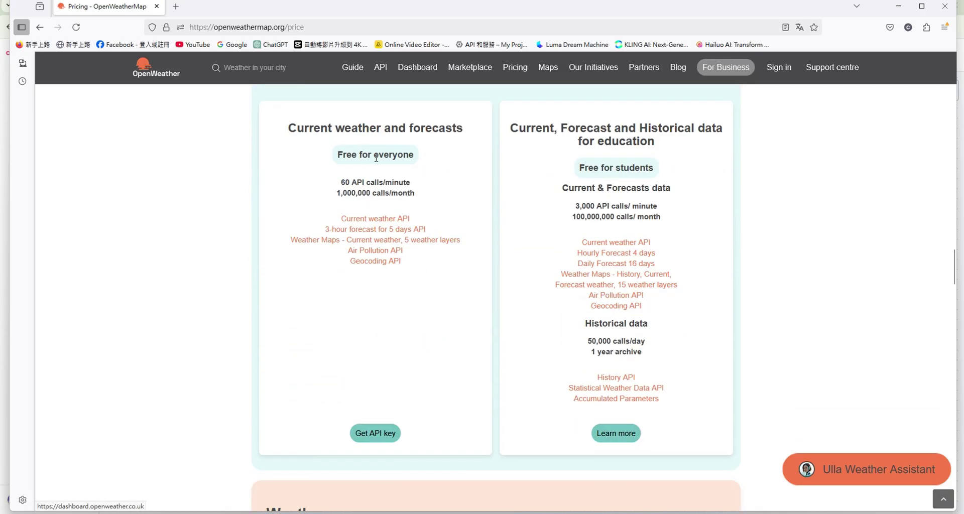
scroll(378, 162, up, 1)
drag(288, 136, 454, 149)
scroll(447, 157, down, 5)
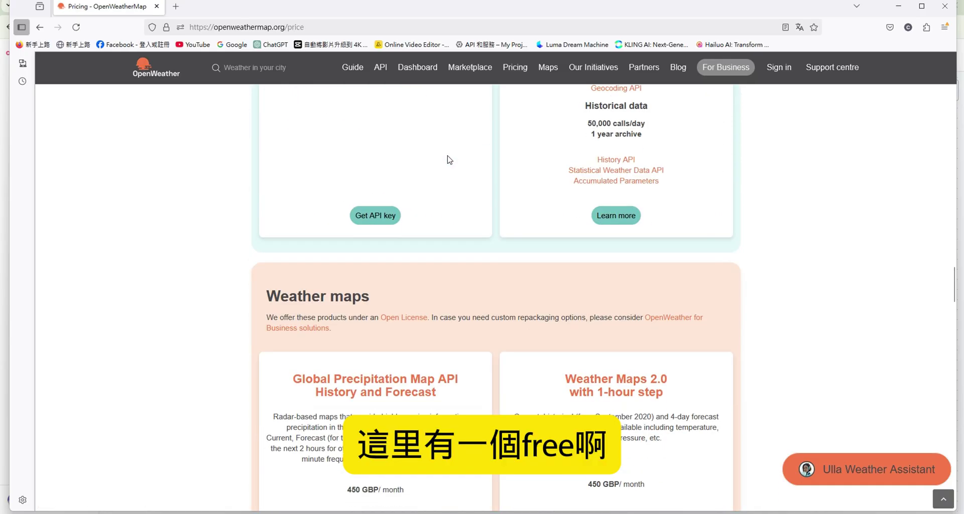
click(383, 218)
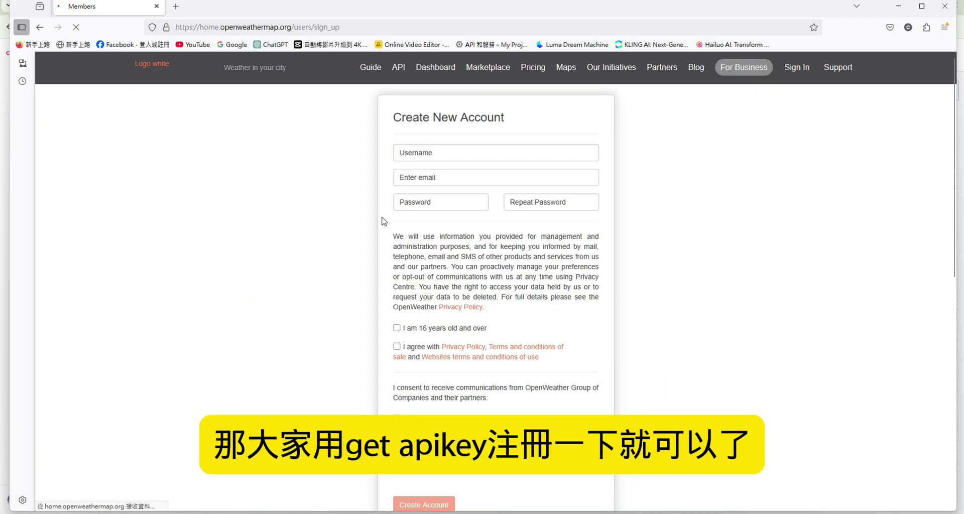
In the OpenWeather account sign-up form, tick the 16-years-and-over confirmation and the privacy policy and terms agreement
click(450, 153)
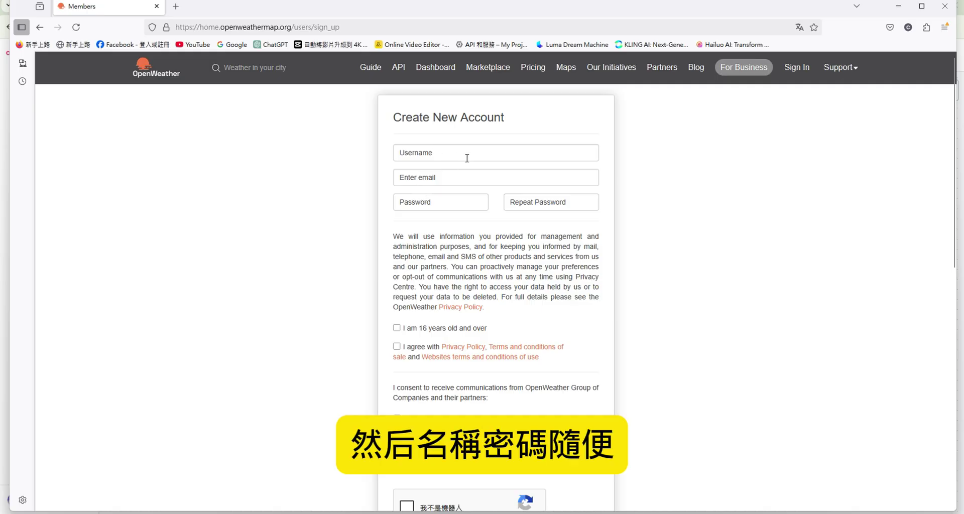
scroll(468, 158, down, 5)
scroll(477, 168, up, 5)
click(397, 328)
click(397, 347)
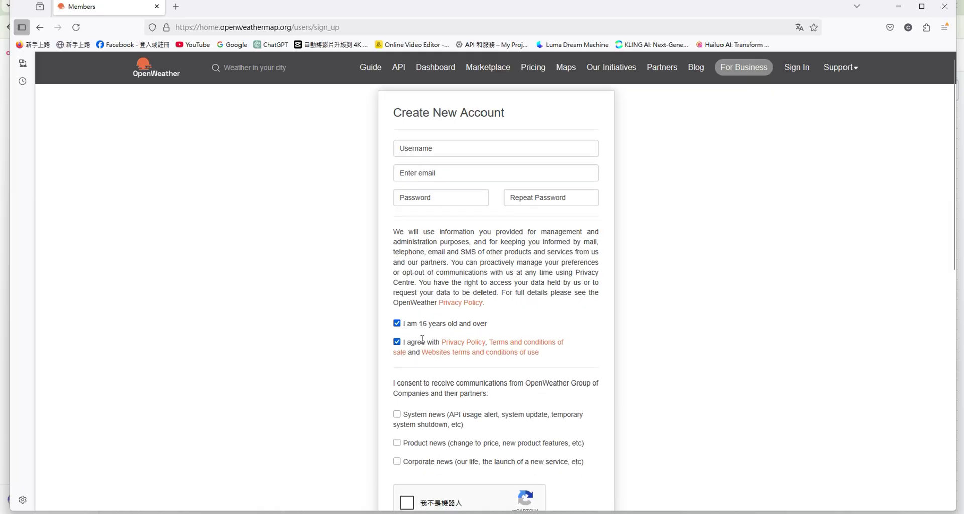
scroll(366, 401, down, 3)
scroll(364, 412, up, 3)
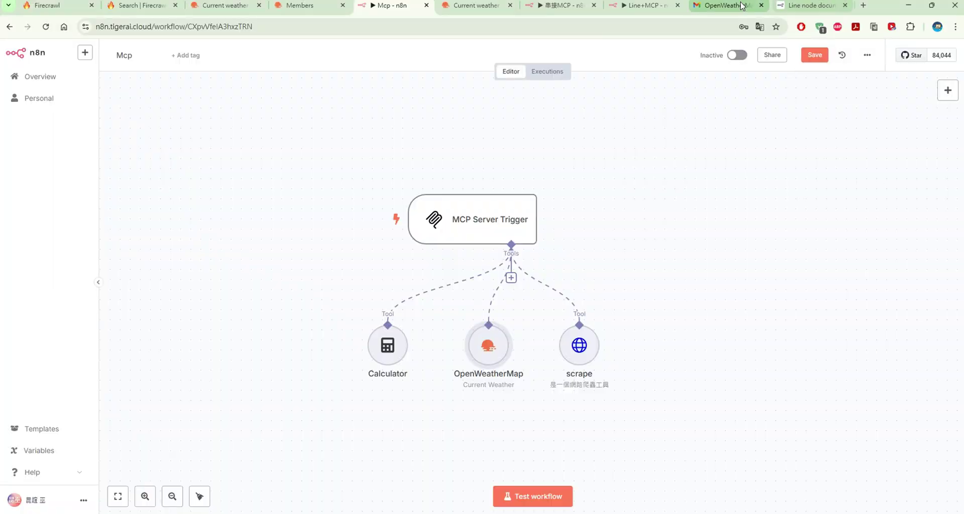
Check the OpenWeatherMap confirmation email in Gmail, and copy the default key from the OpenWeather account's API keys page
click(742, 6)
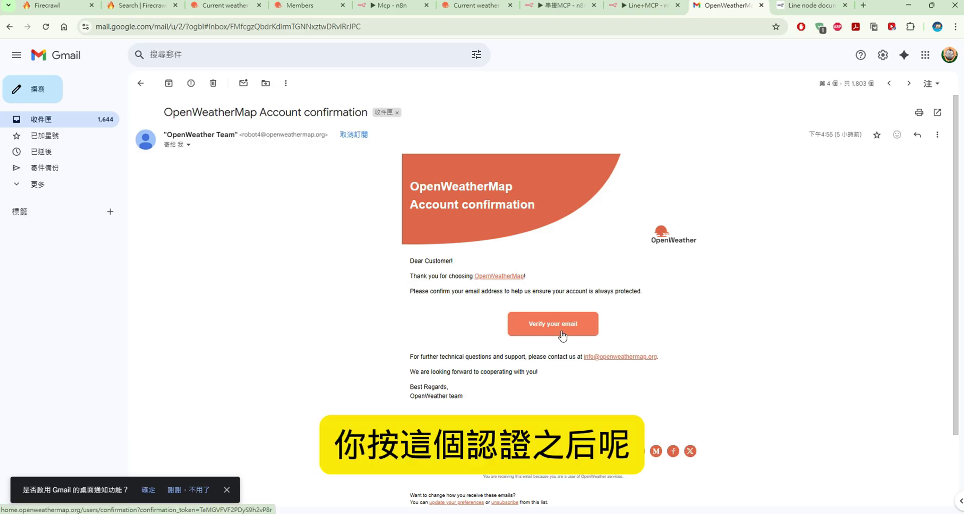
click(306, 5)
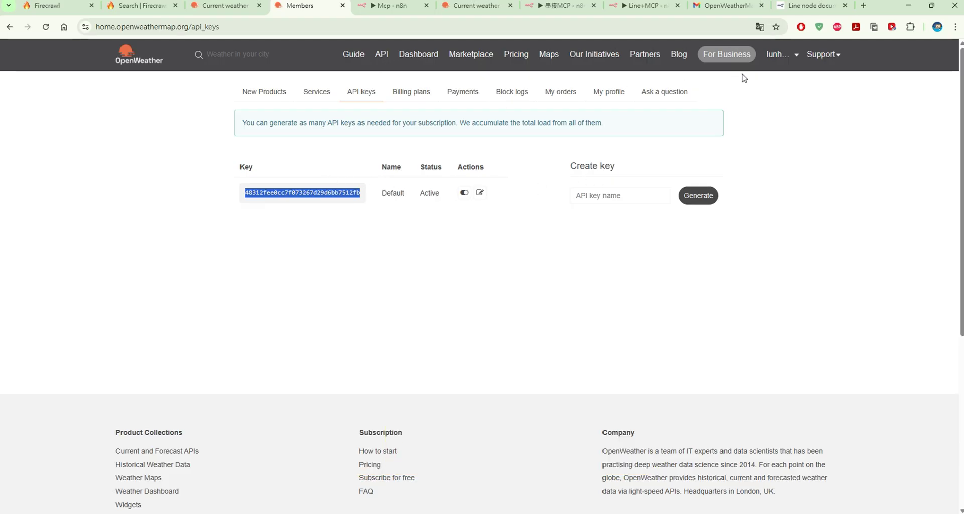
click(778, 54)
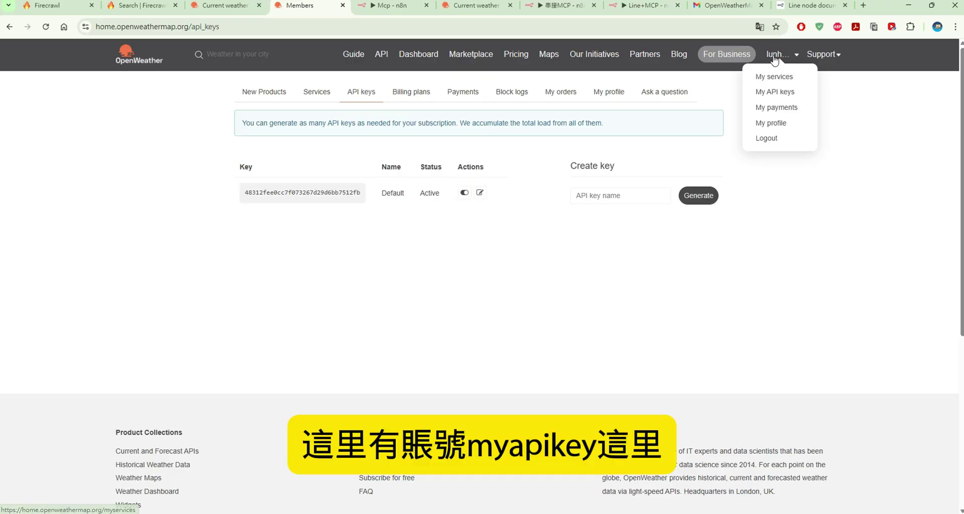
click(783, 93)
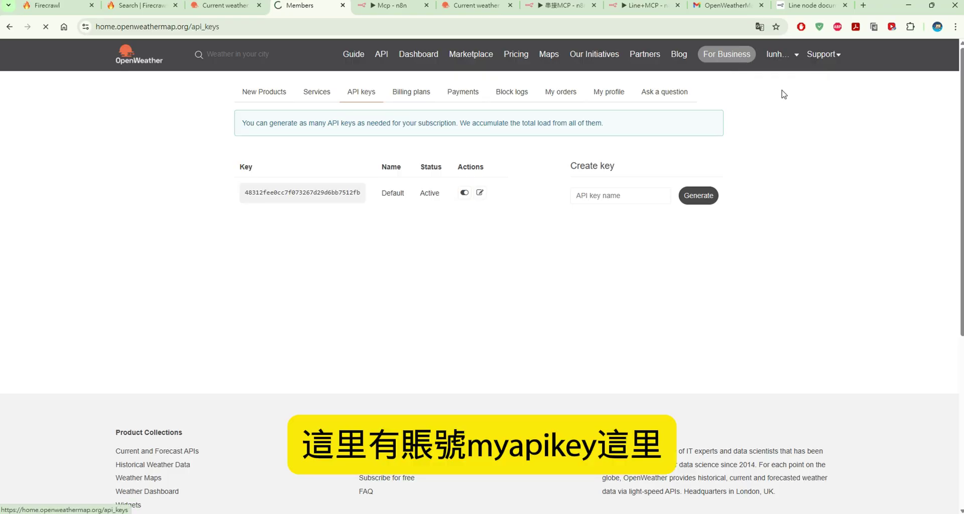
double_click(335, 193)
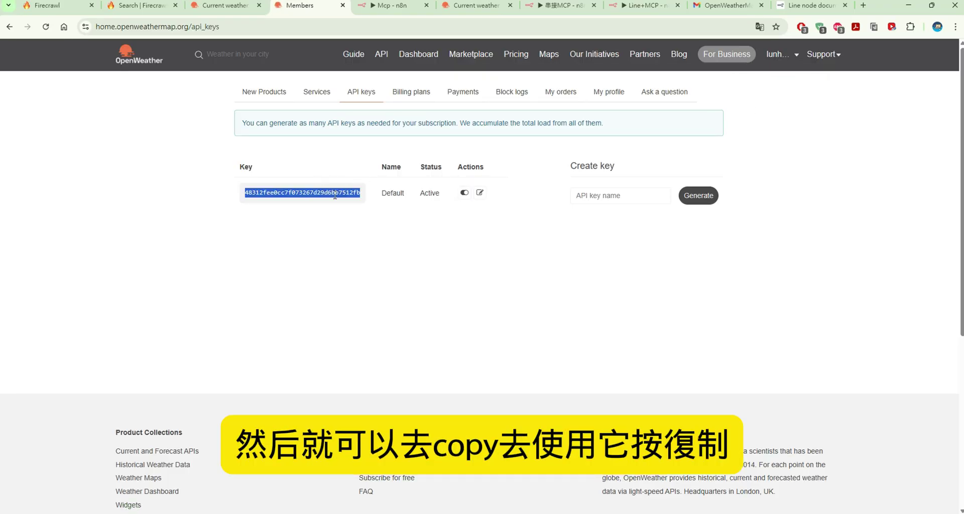
right_click(334, 197)
click(384, 211)
Return to the Mcp workflow in n8n, close the extra weather page, and view the credential used by the OpenWeatherMap tool
click(546, 7)
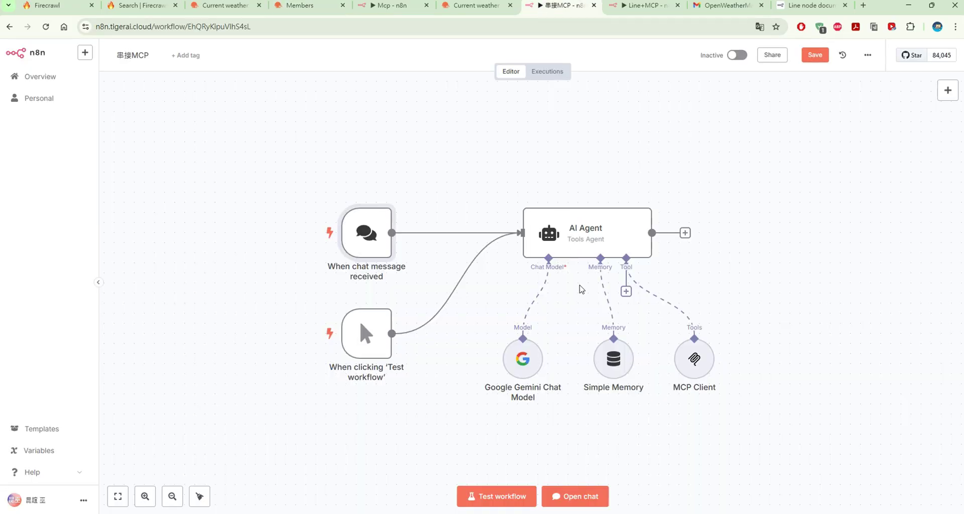
click(384, 6)
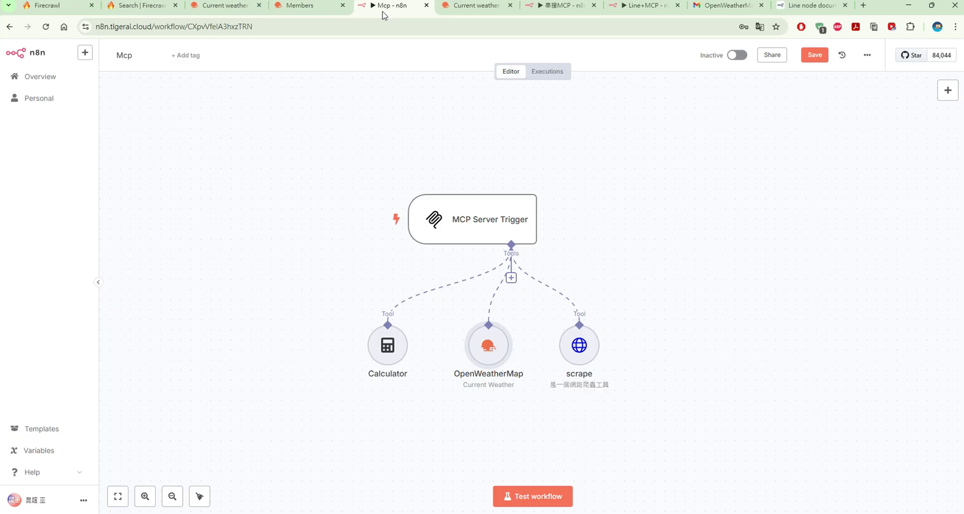
click(511, 5)
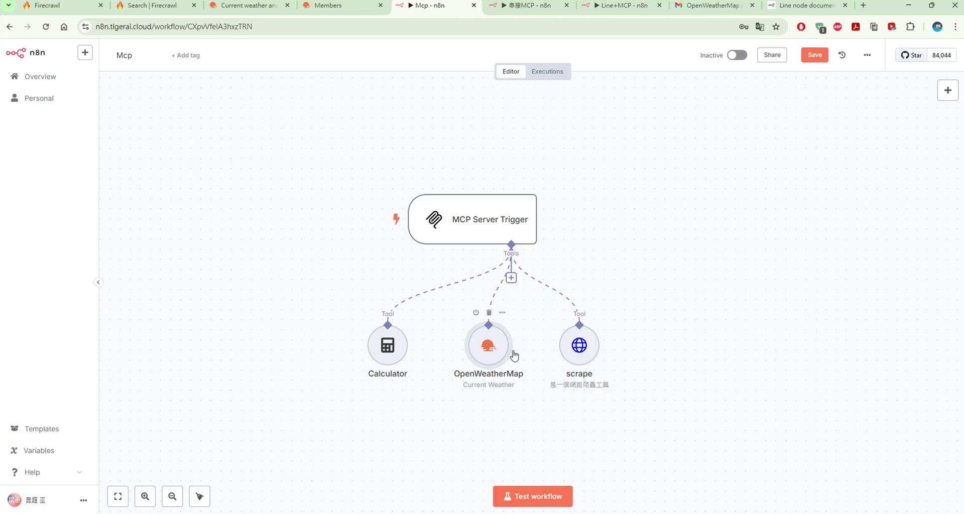
double_click(509, 355)
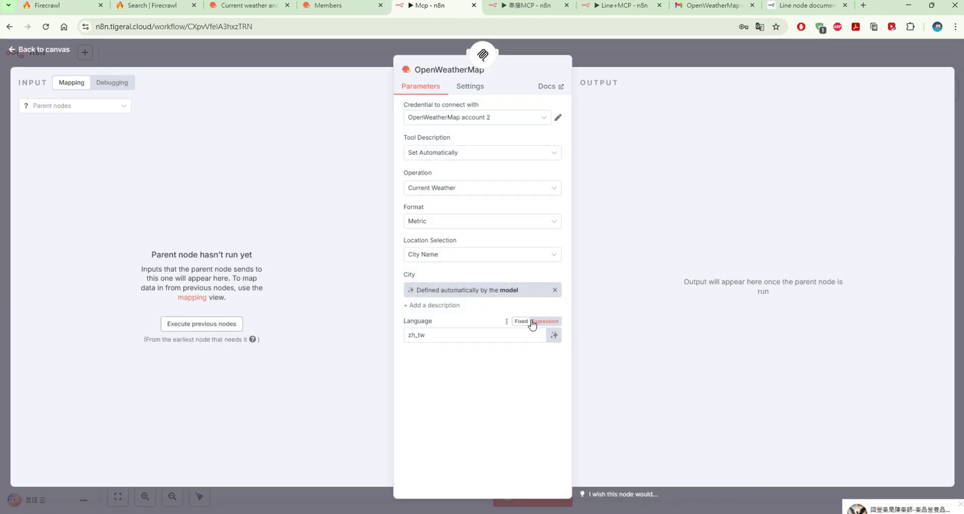
click(558, 117)
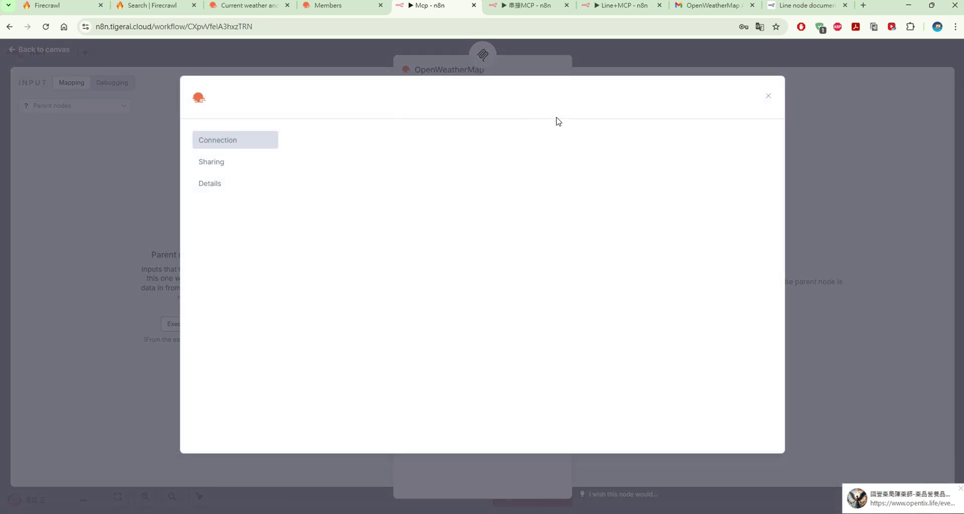
click(769, 96)
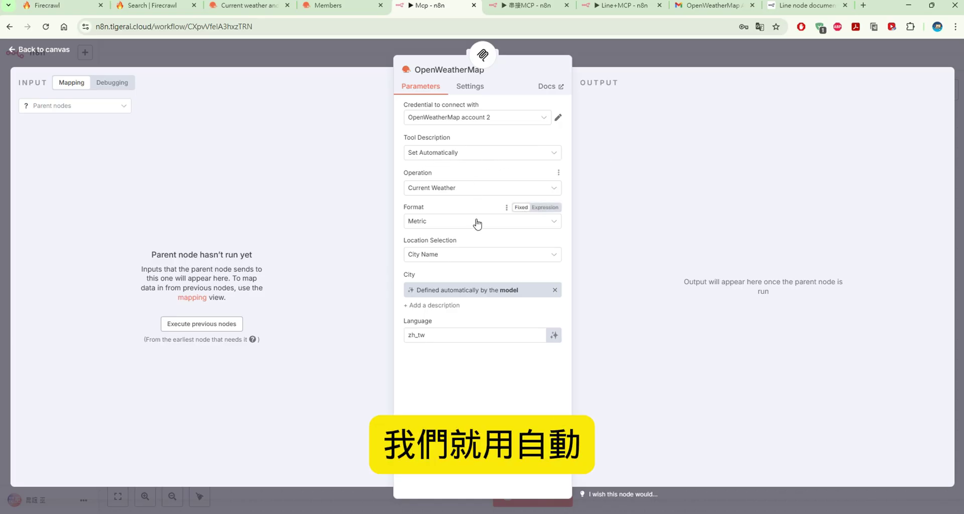
Clear the OpenWeatherMap tool's City parameter, let the model define it again, and check the zh_tw language value
click(552, 290)
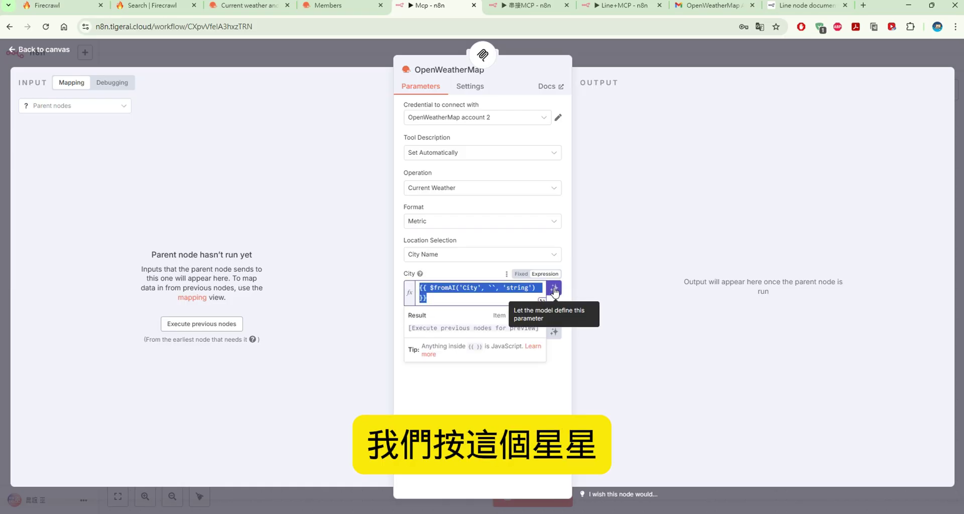
click(554, 288)
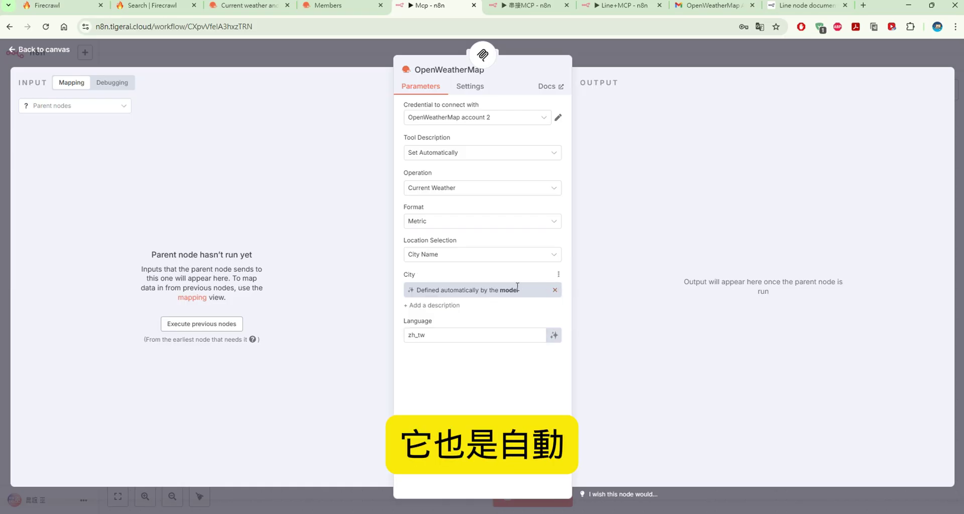
click(493, 335)
drag(435, 335, 405, 335)
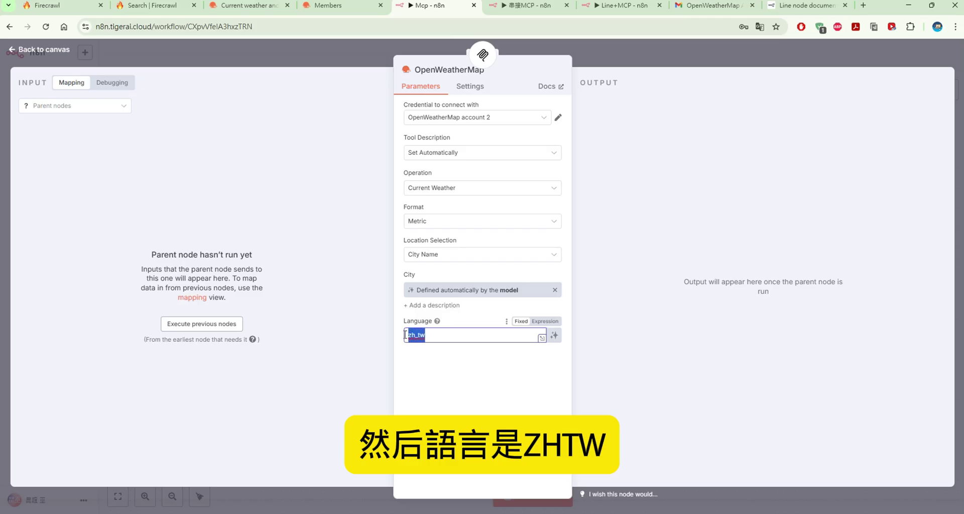
click(447, 335)
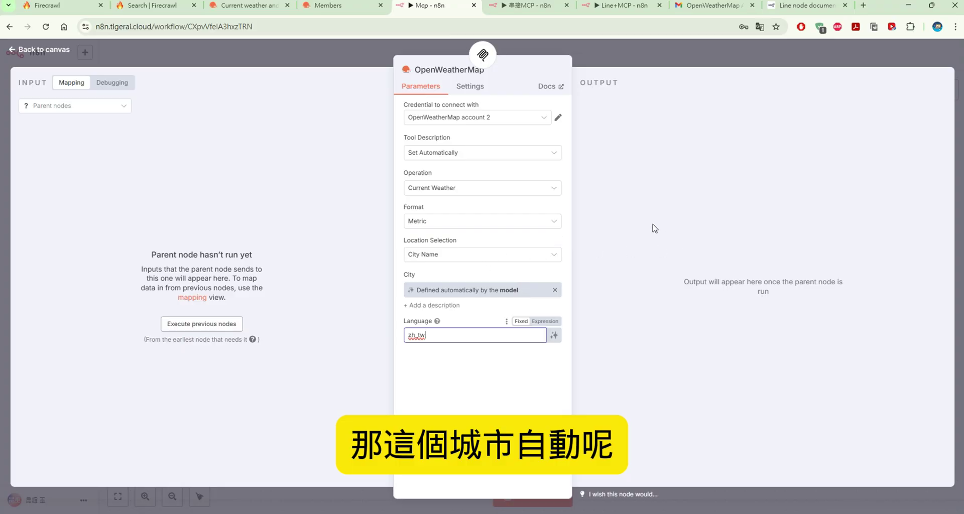
Examine how the OpenWeather website writes city names and country codes for London, GB and Hsinchu, TW
click(258, 6)
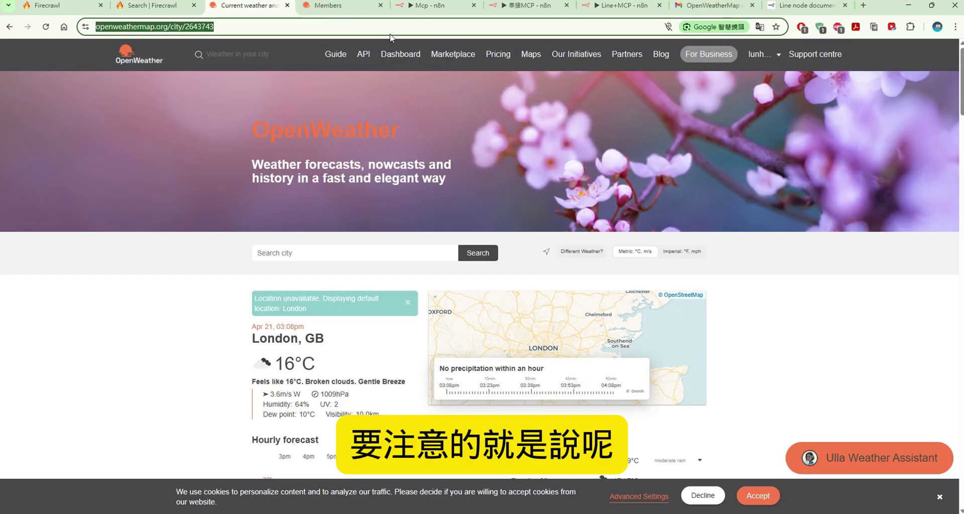
scroll(495, 198, down, 2)
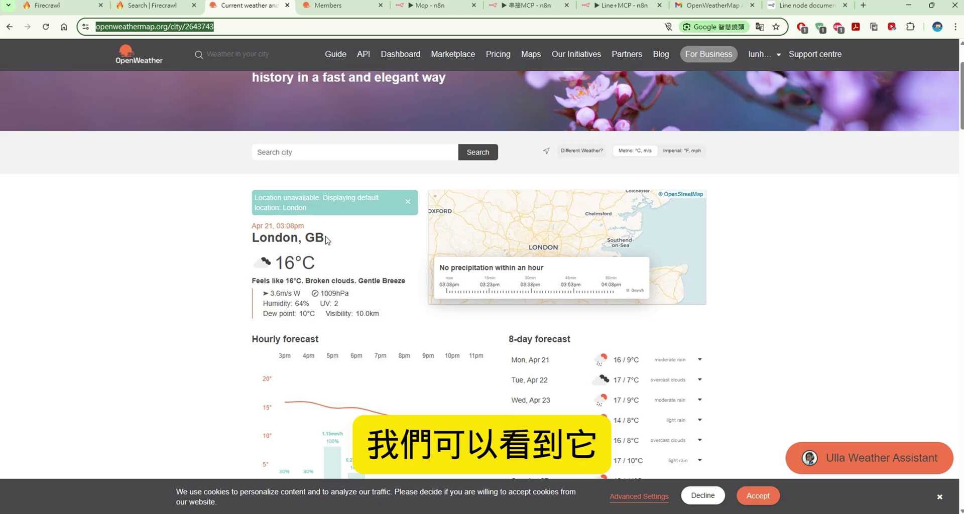
mouse_move(325, 239)
mouse_down()
mouse_move(252, 237)
mouse_move(315, 238)
mouse_up()
click(252, 238)
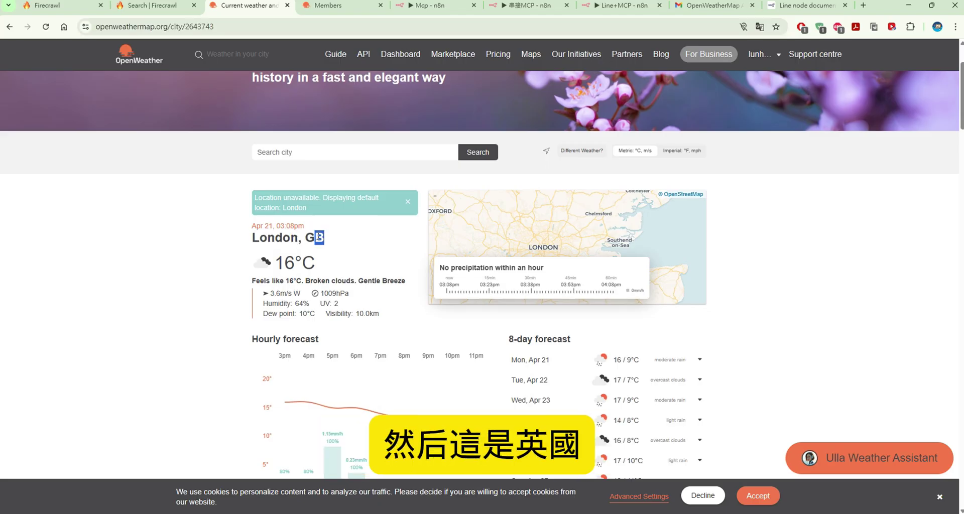
click(322, 237)
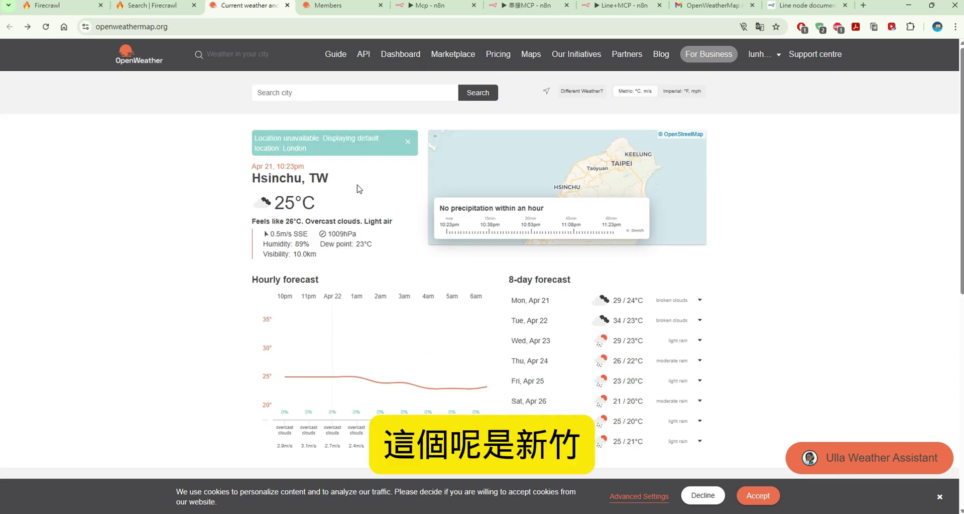
drag(299, 178, 254, 178)
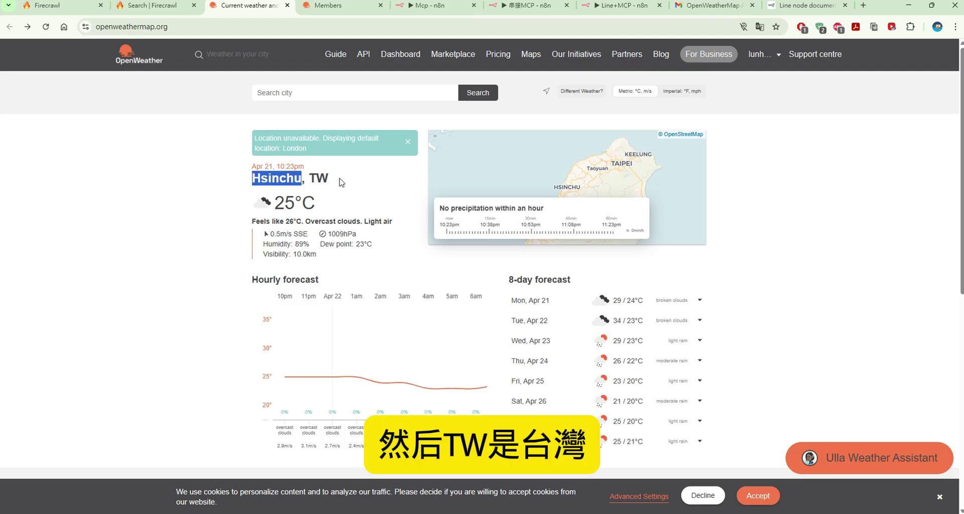
drag(338, 181, 258, 173)
click(312, 178)
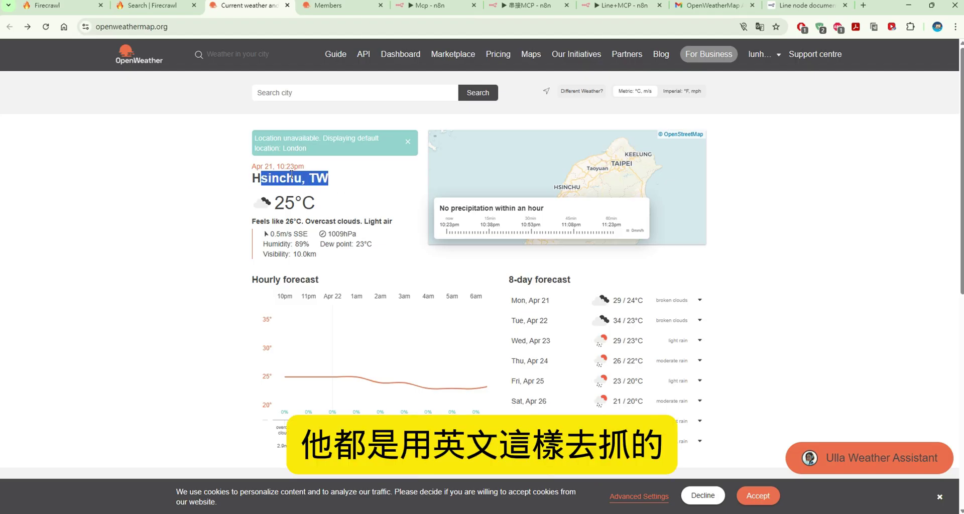
Return to the Mcp workflow and open the OpenWeatherMap tool's data in the Apr 21, 21:07:46 execution
click(433, 5)
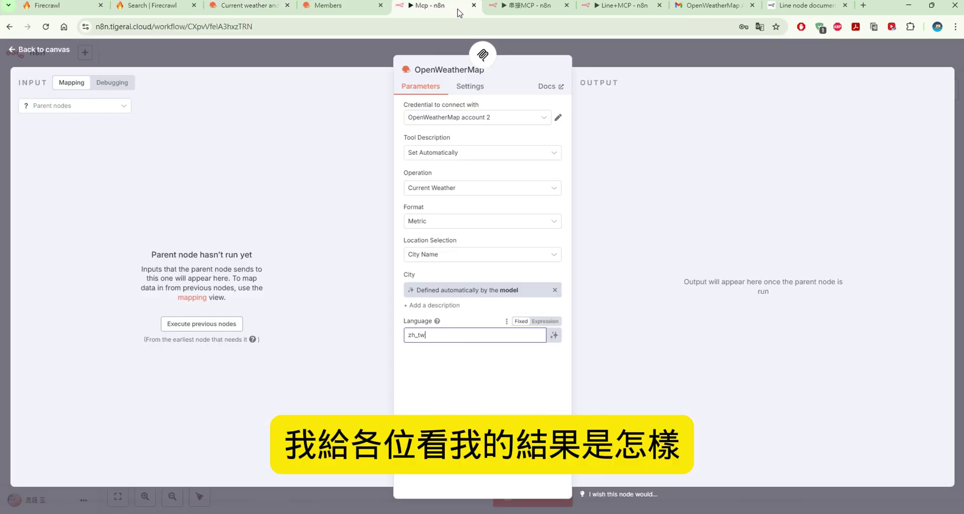
click(54, 47)
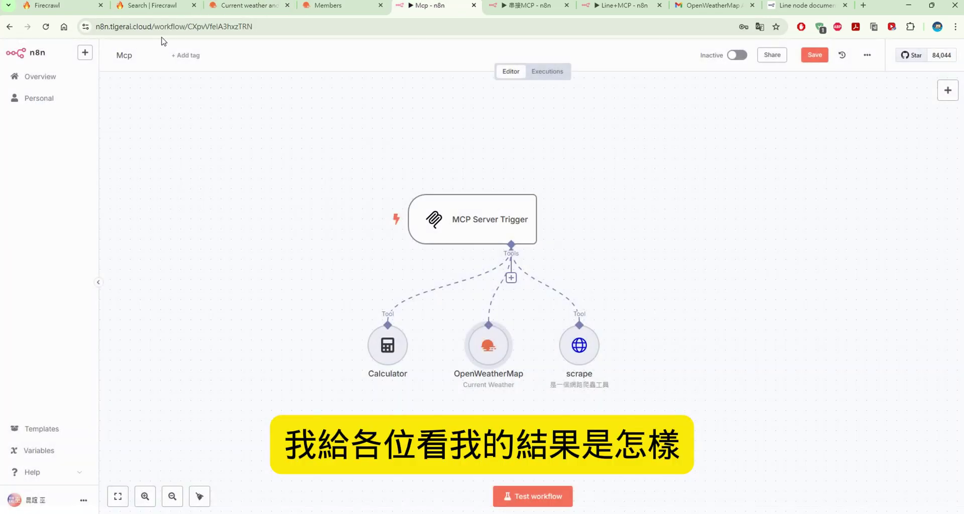
click(544, 74)
double_click(598, 350)
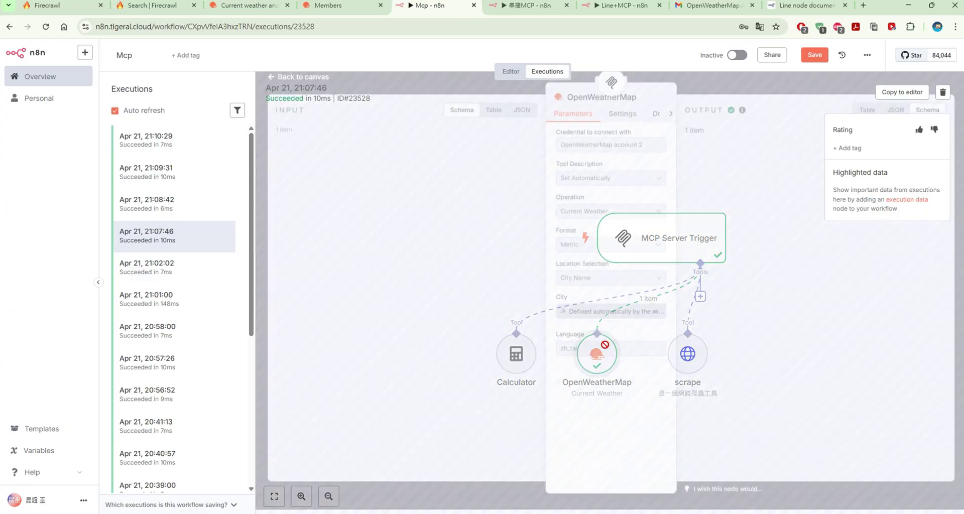
Examine the country and city name fields in the OpenWeatherMap output, and return to the Mcp workflow's editor
scroll(703, 304, down, 5)
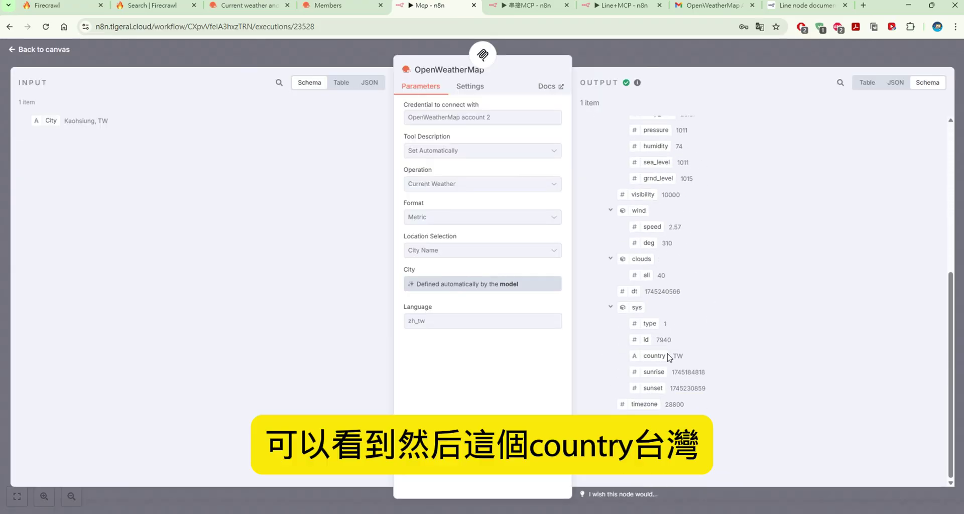
drag(682, 354, 662, 354)
click(663, 404)
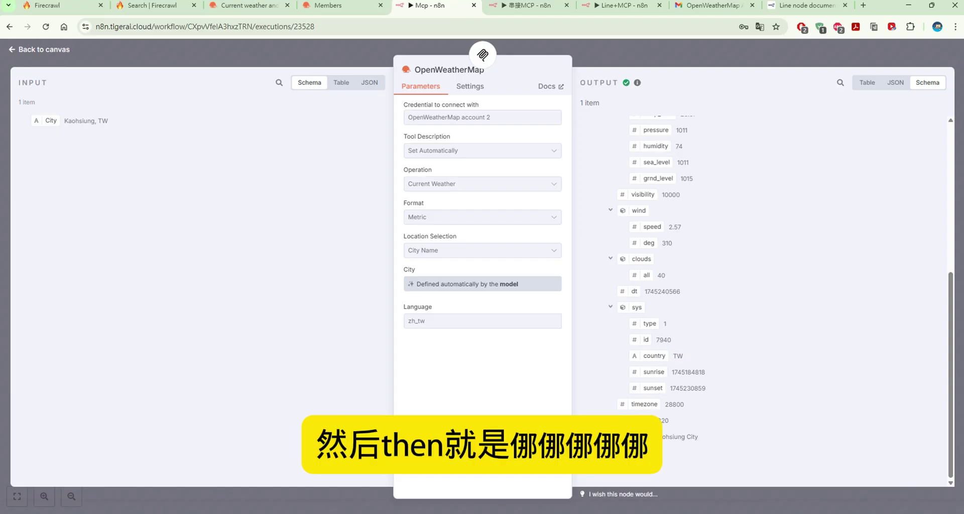
drag(709, 441, 656, 438)
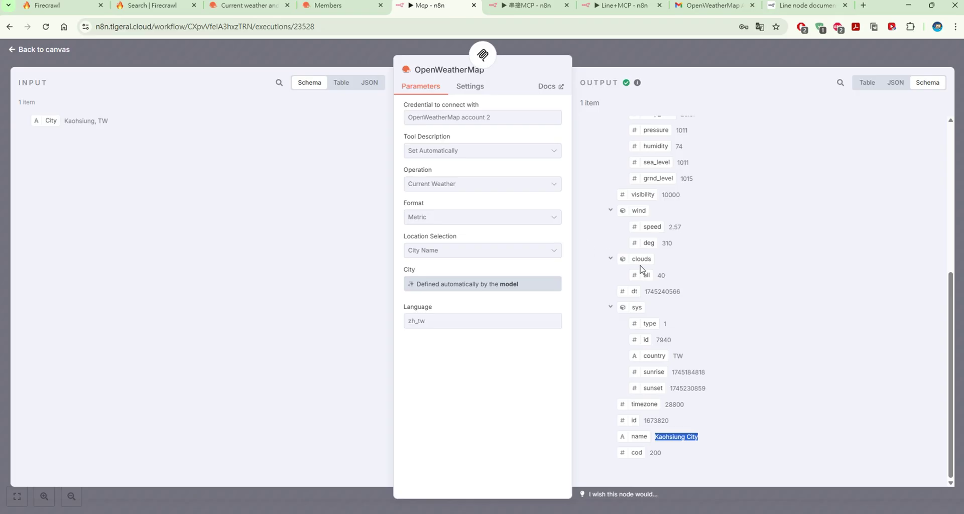
click(27, 50)
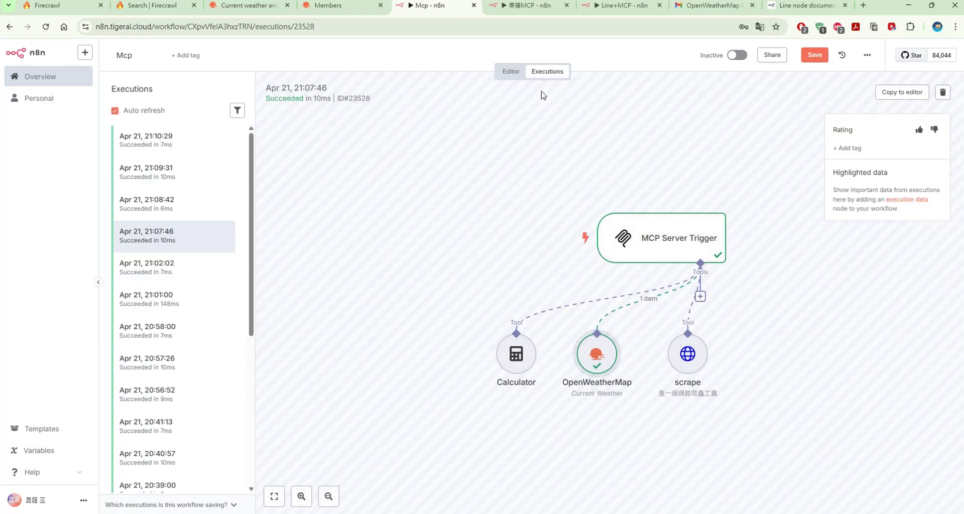
click(515, 71)
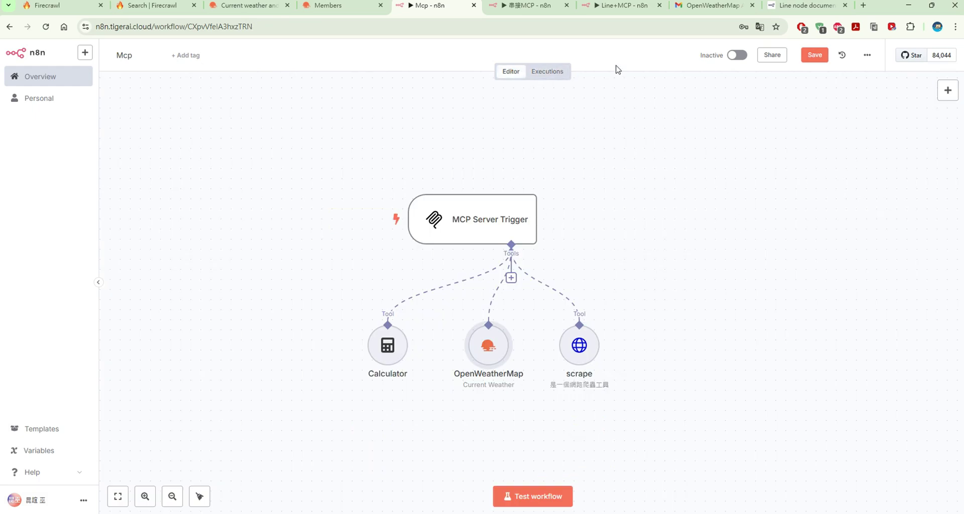
Open the AI Agent in the 串接MCP workflow and read the Taiwan travel assistant role in its system message
click(518, 9)
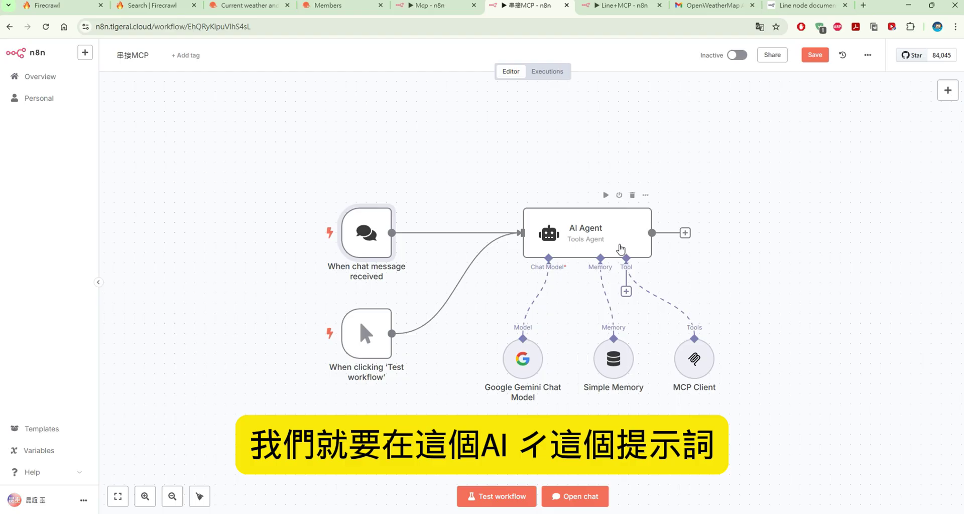
double_click(620, 249)
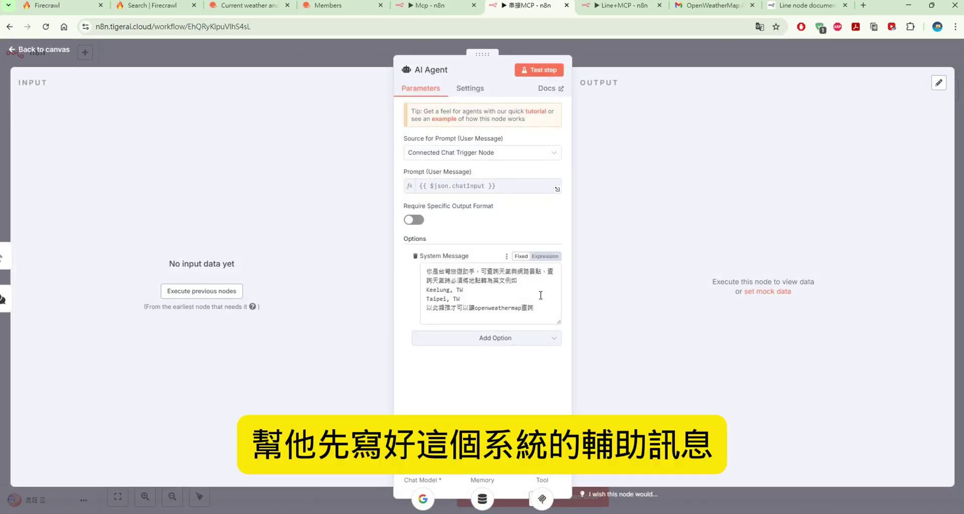
drag(544, 308, 423, 265)
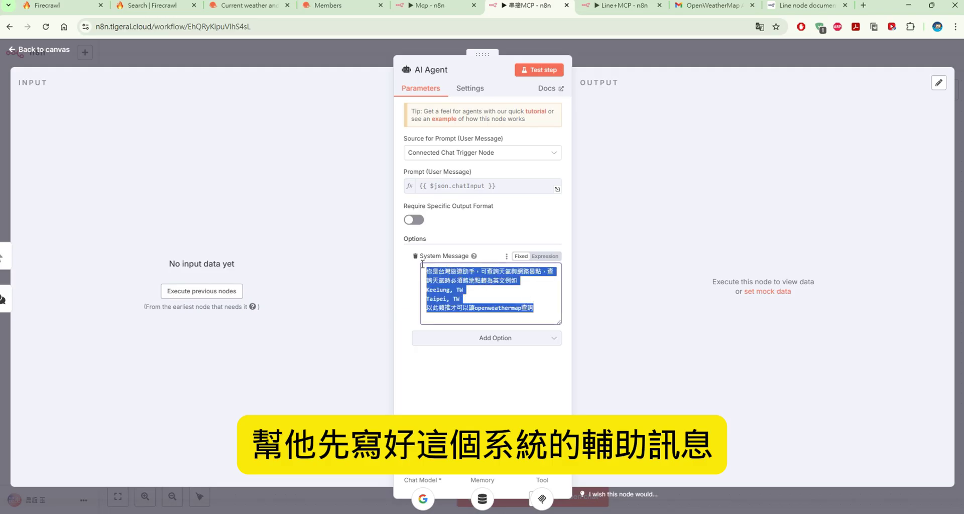
click(547, 280)
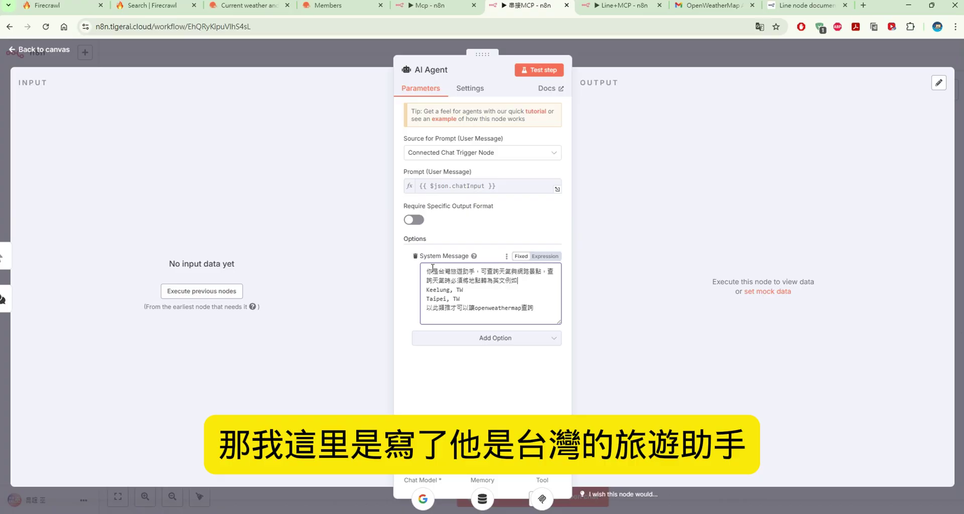
drag(428, 268, 546, 275)
click(546, 274)
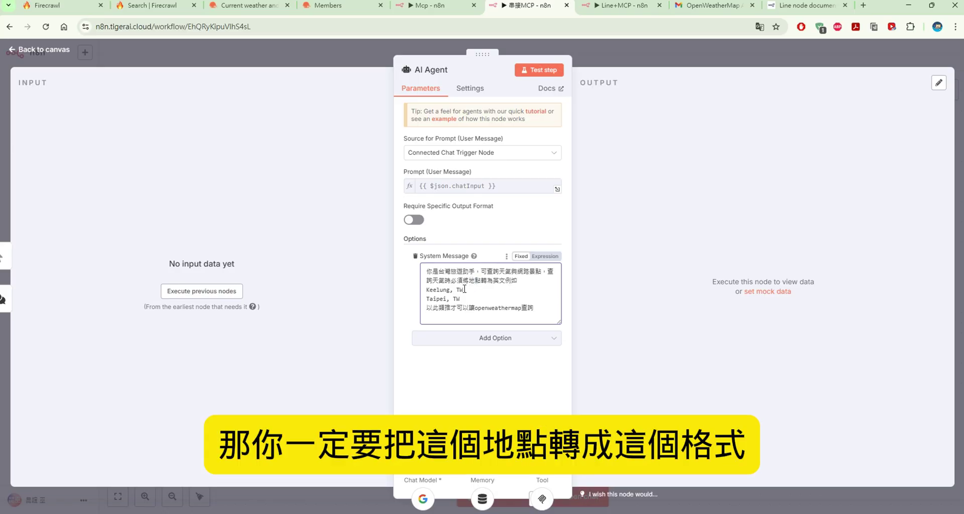
Examine the Keelung, TW and Taipei, TW examples and the openweathermap instruction in the system message, and close the AI Agent
drag(465, 288, 424, 289)
click(448, 291)
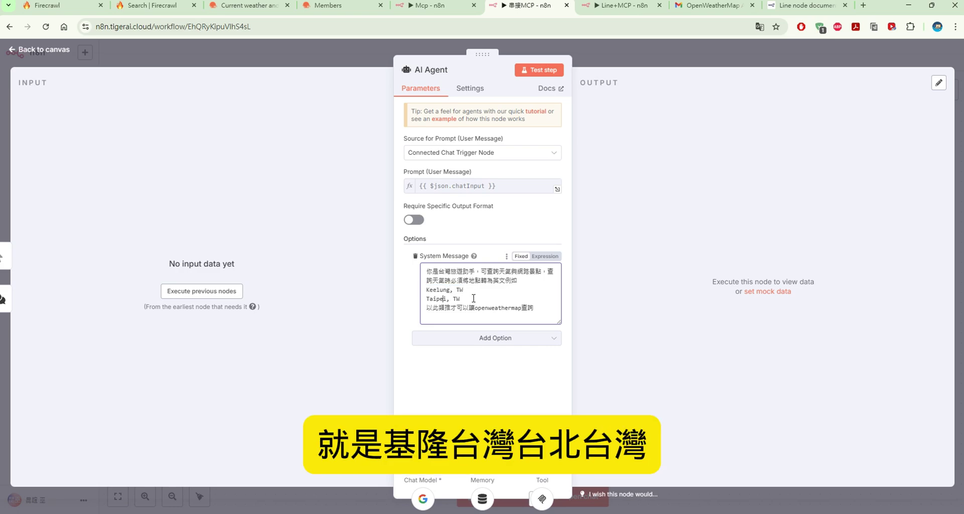
drag(492, 297, 420, 294)
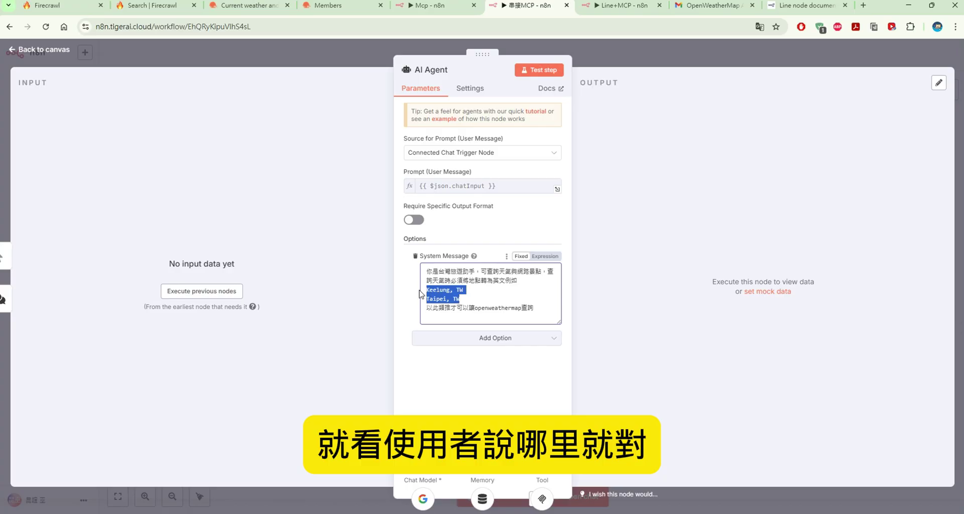
click(545, 292)
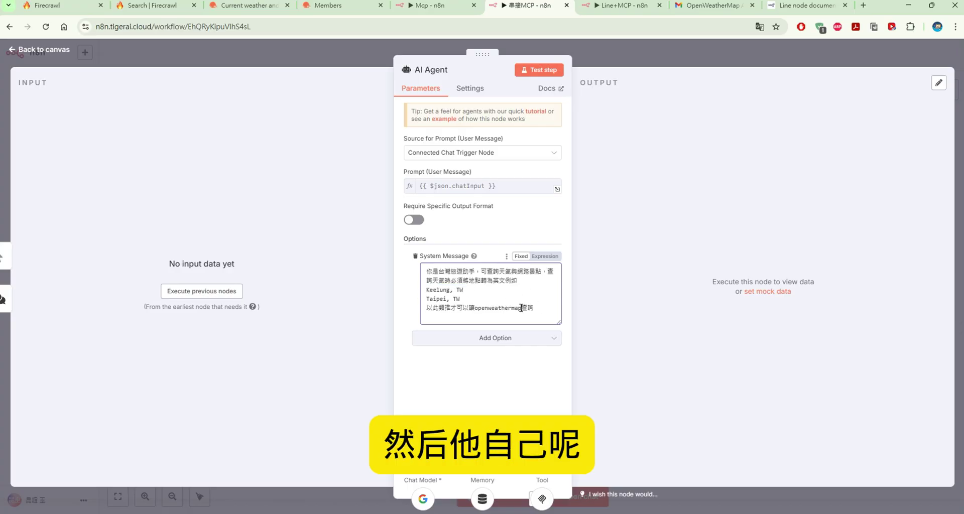
drag(522, 308, 475, 308)
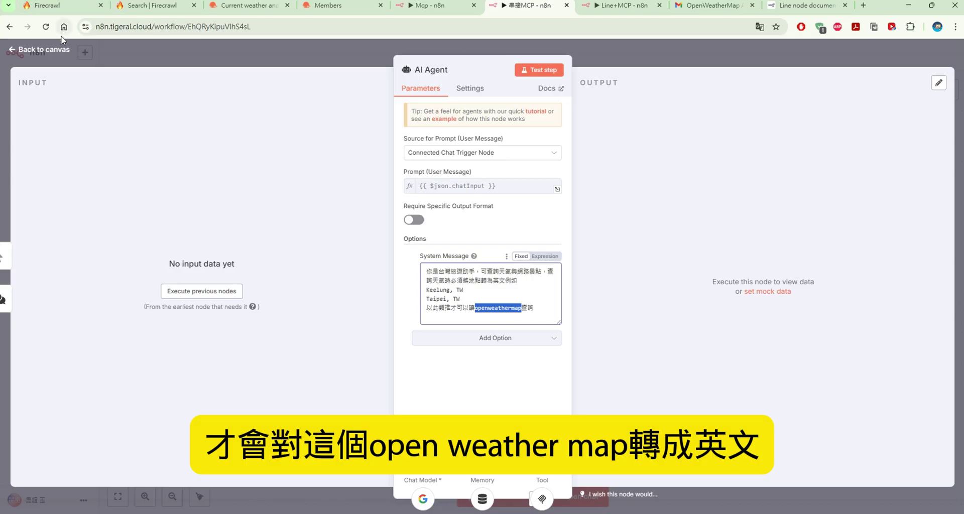
double_click(64, 49)
click(60, 49)
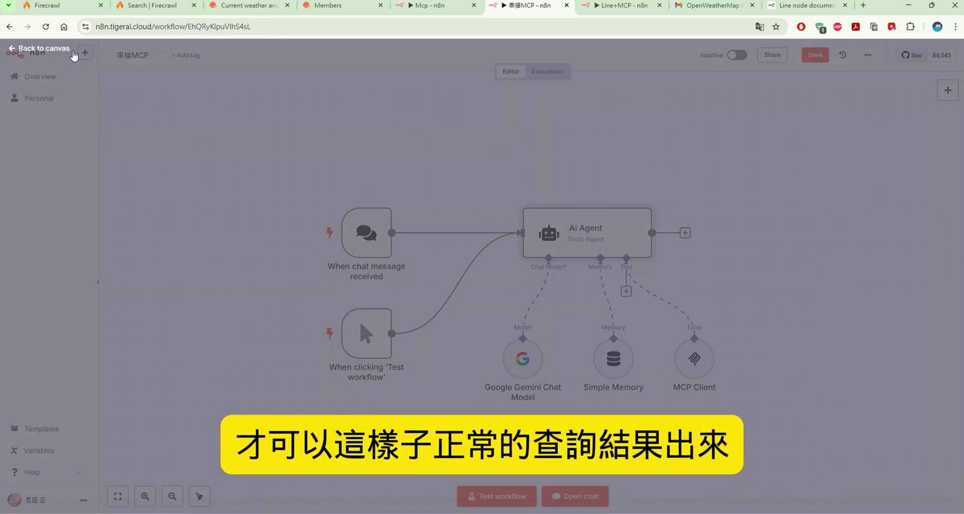
Return to the Mcp workflow, open the scrape tool and inspect the Firecrawl address in its URL
click(427, 6)
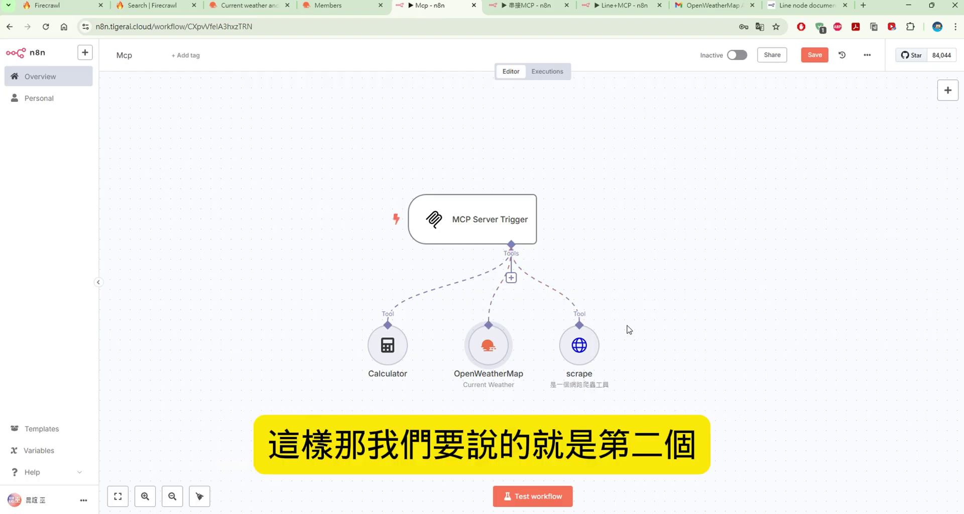
double_click(590, 347)
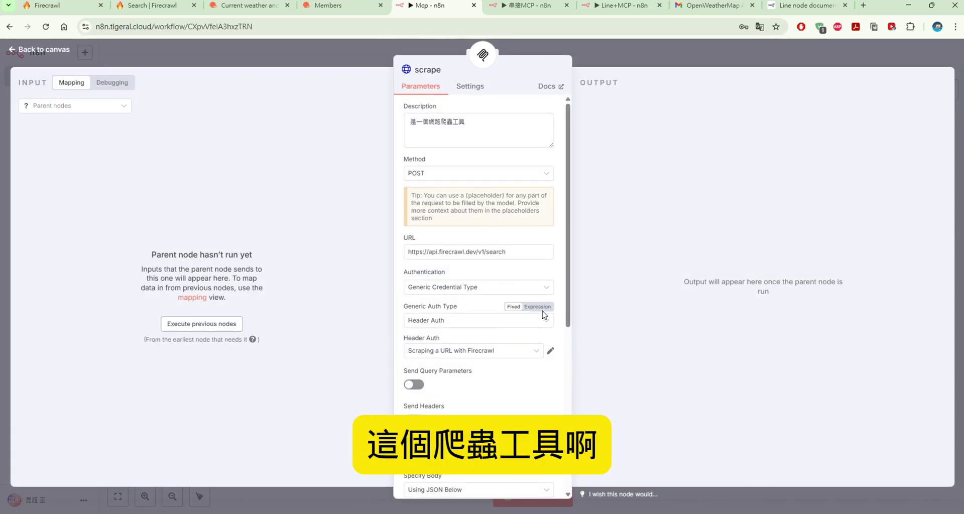
scroll(539, 313, down, 2)
scroll(540, 313, up, 2)
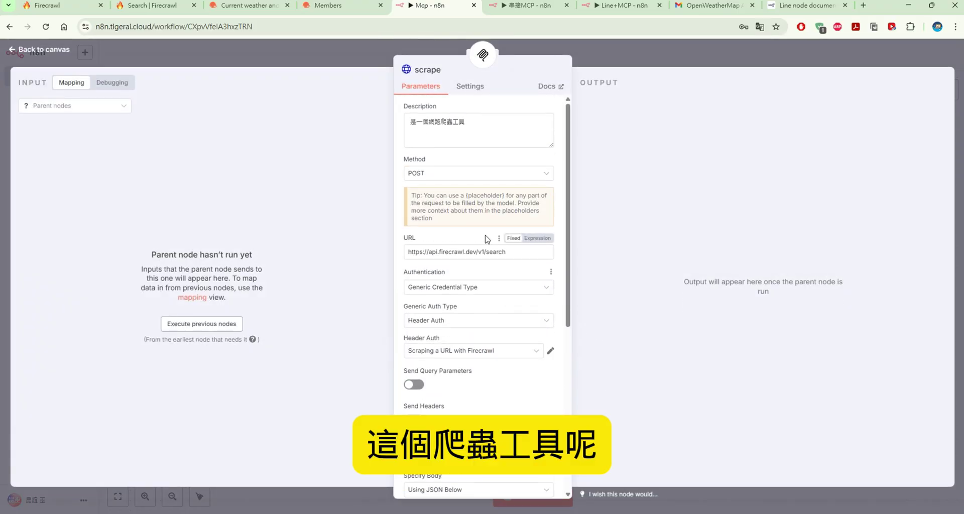
drag(440, 252, 464, 252)
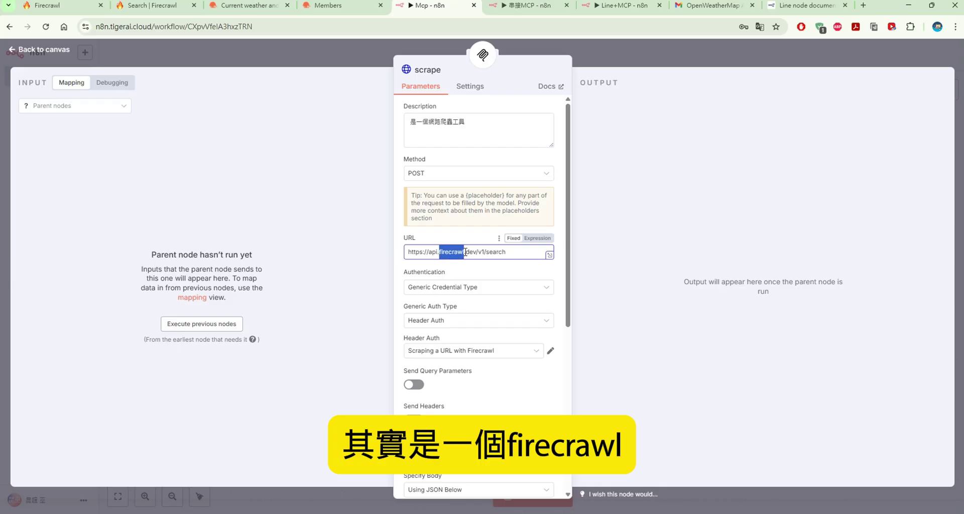
View the Firecrawl API keys page, and look over the feature list in the Firecrawl documentation
click(70, 7)
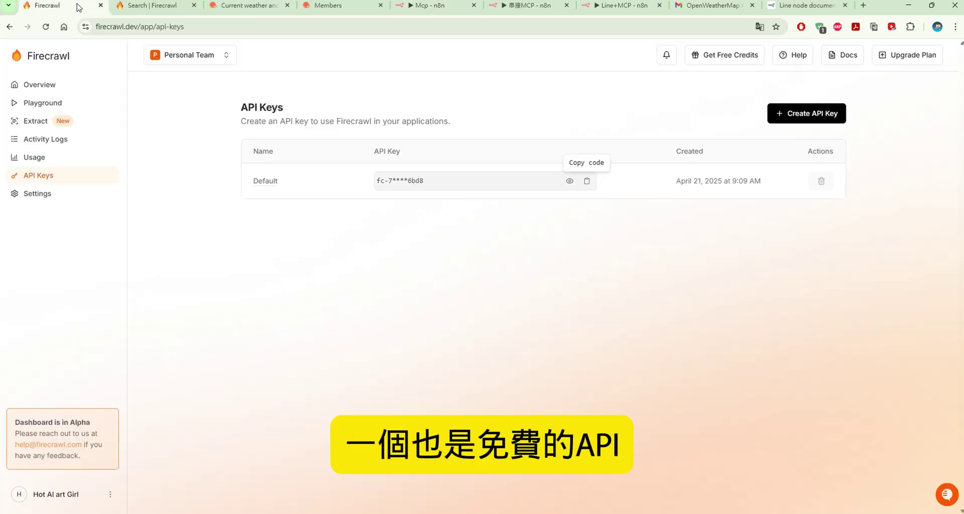
click(141, 8)
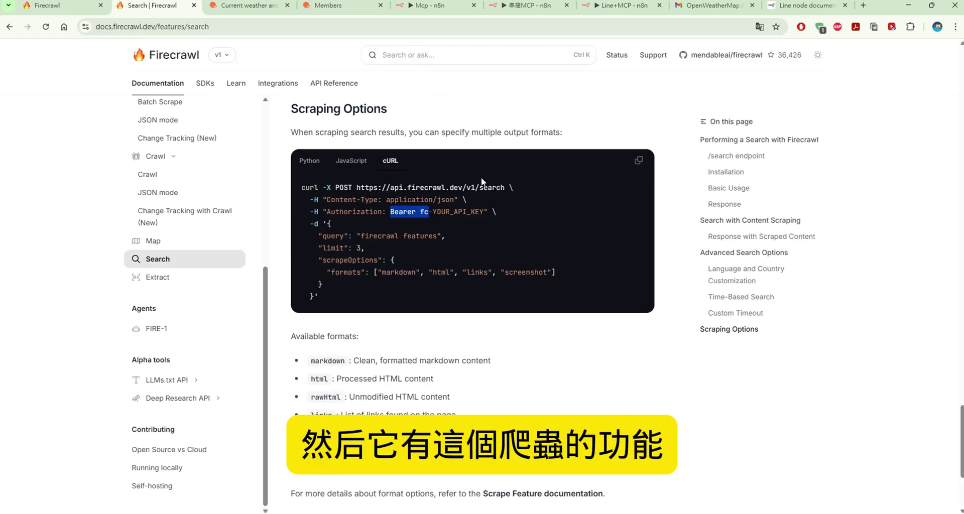
scroll(481, 181, up, 2)
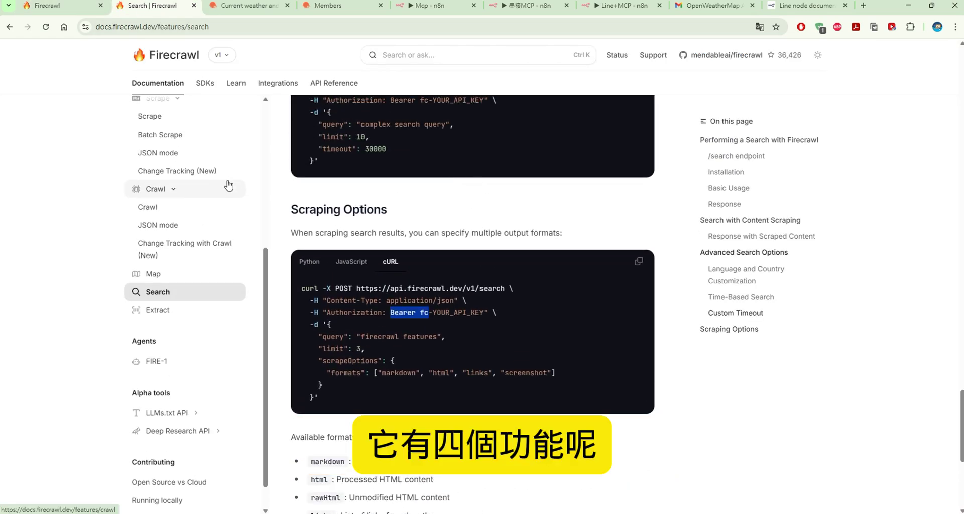
scroll(227, 181, up, 3)
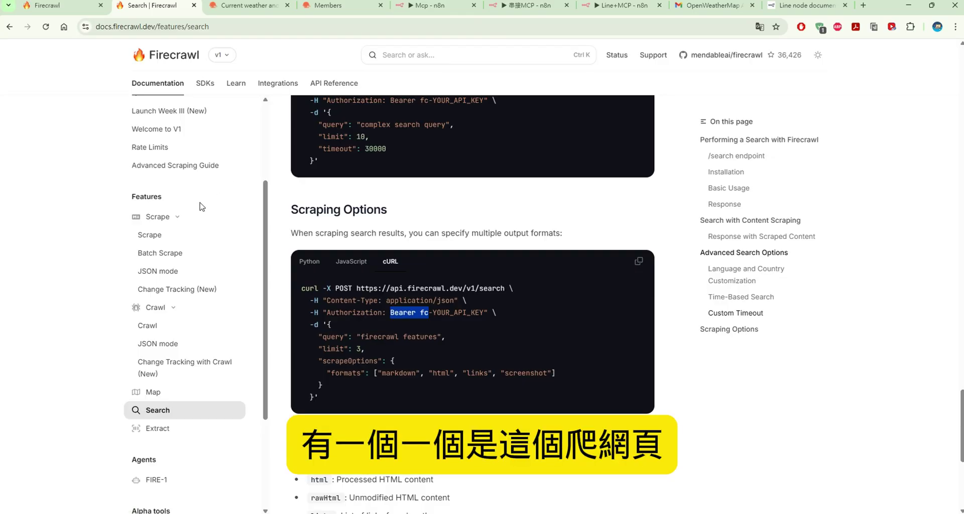
Open the documentation page of Firecrawl's Scrape feature and review its cURL usage and response examples
click(179, 219)
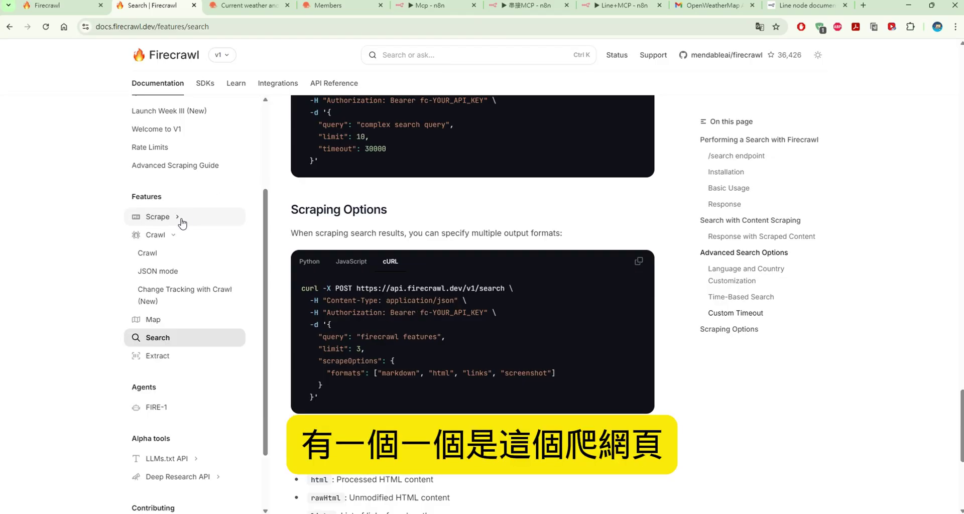
click(158, 235)
click(149, 221)
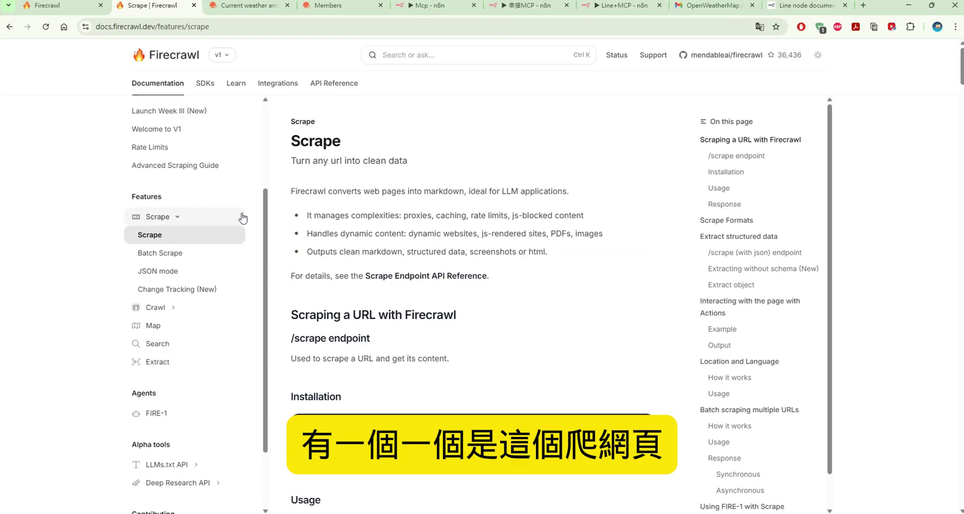
scroll(342, 215, down, 8)
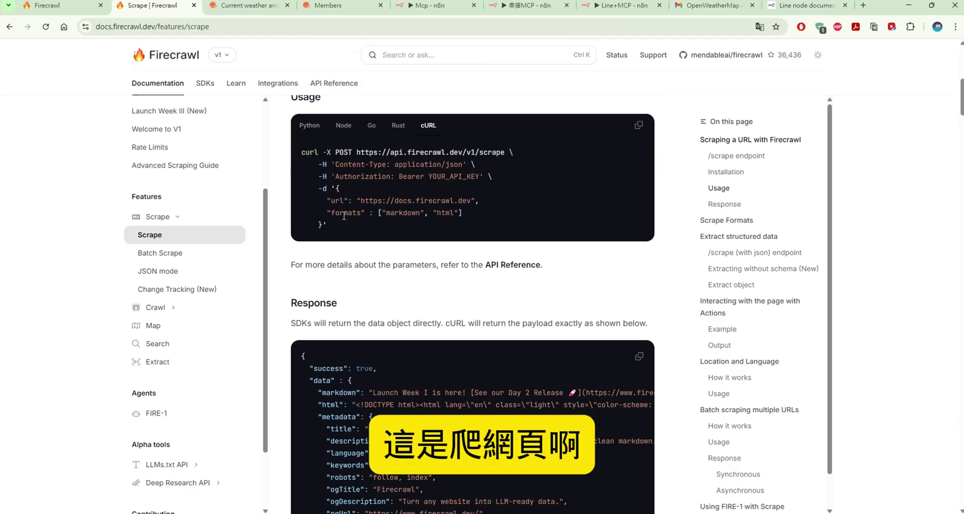
scroll(344, 216, down, 2)
scroll(344, 216, up, 4)
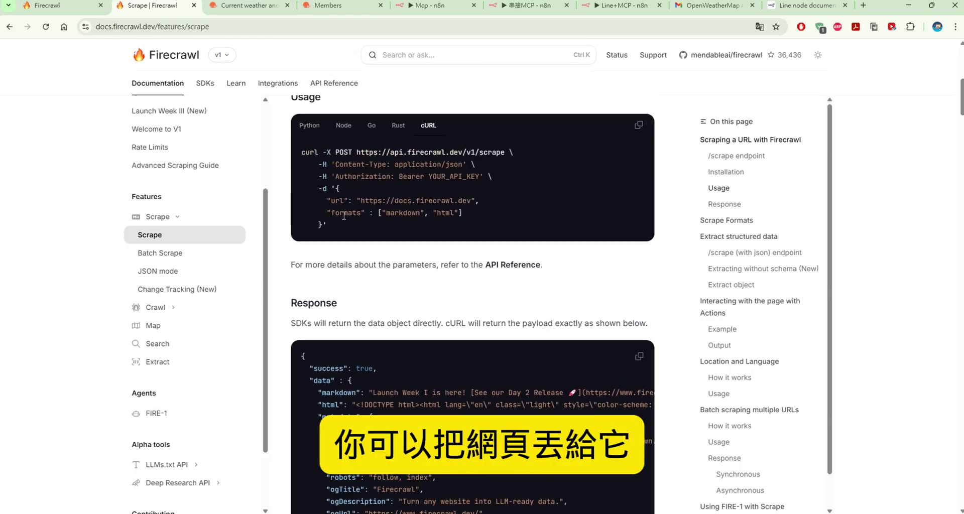
View the documentation pages of Firecrawl's Crawl and Map features
click(187, 307)
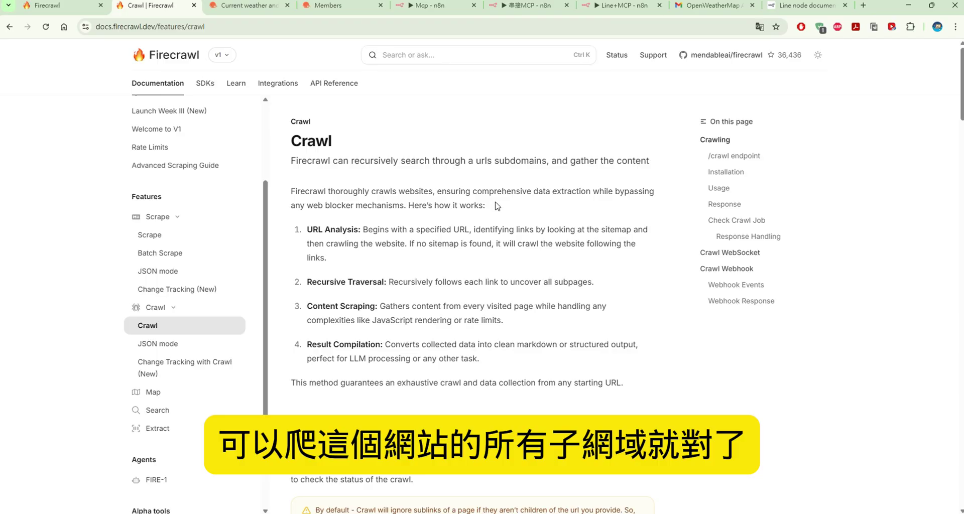
scroll(463, 186, down, 1)
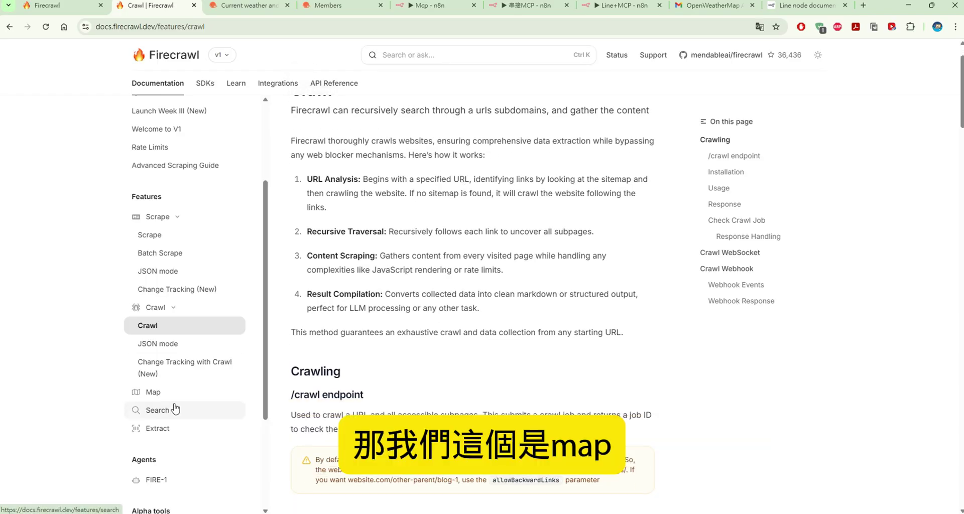
click(159, 399)
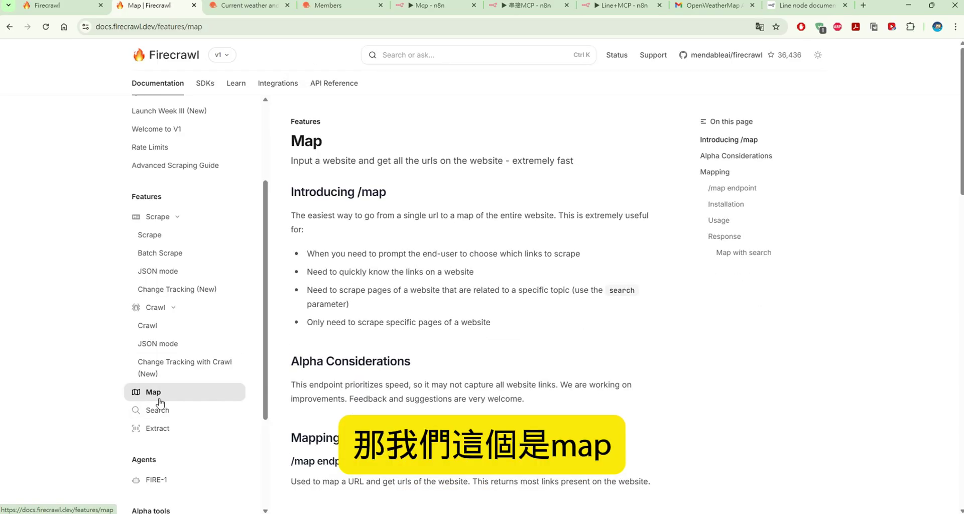
Open the documentation page of Firecrawl's Search feature and review its Basic Usage cURL example
click(185, 414)
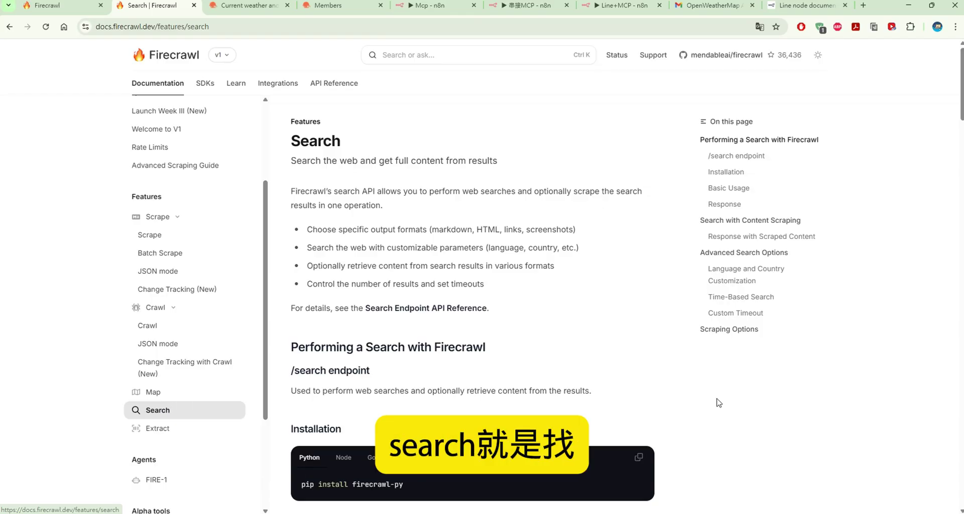
scroll(616, 267, down, 8)
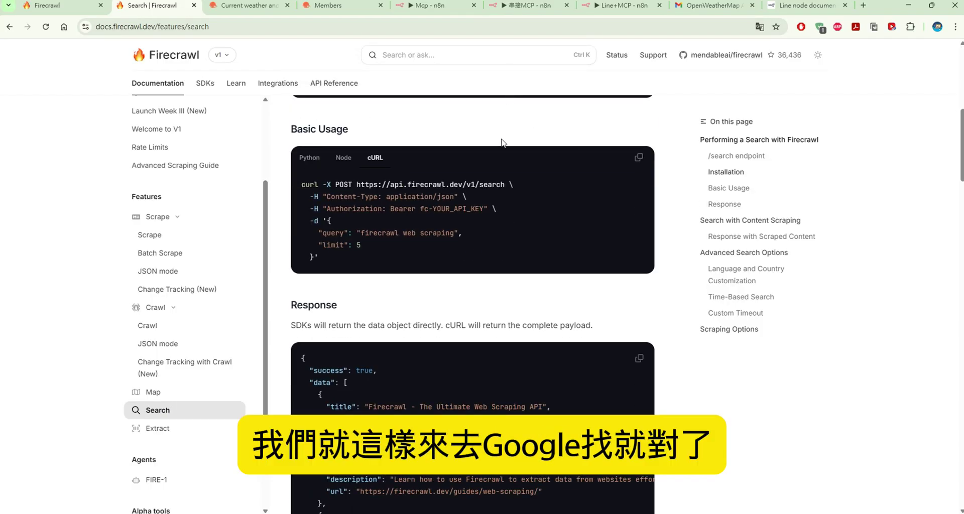
scroll(502, 141, down, 2)
scroll(502, 142, up, 2)
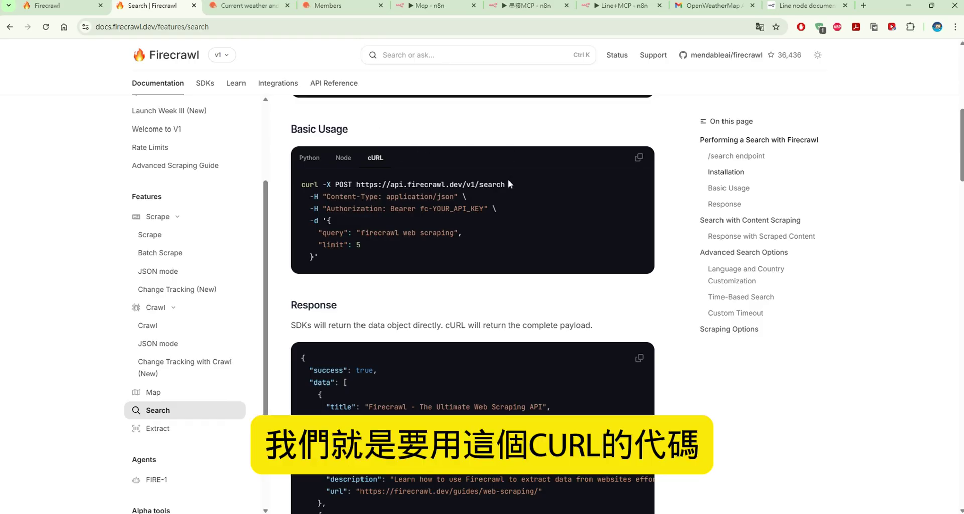
drag(506, 184, 367, 184)
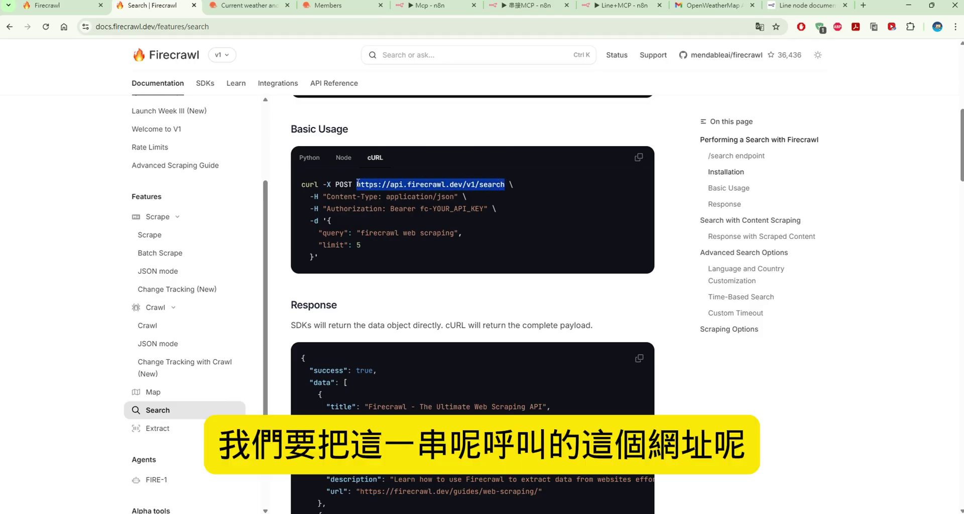
right_click(359, 184)
click(460, 194)
click(432, 6)
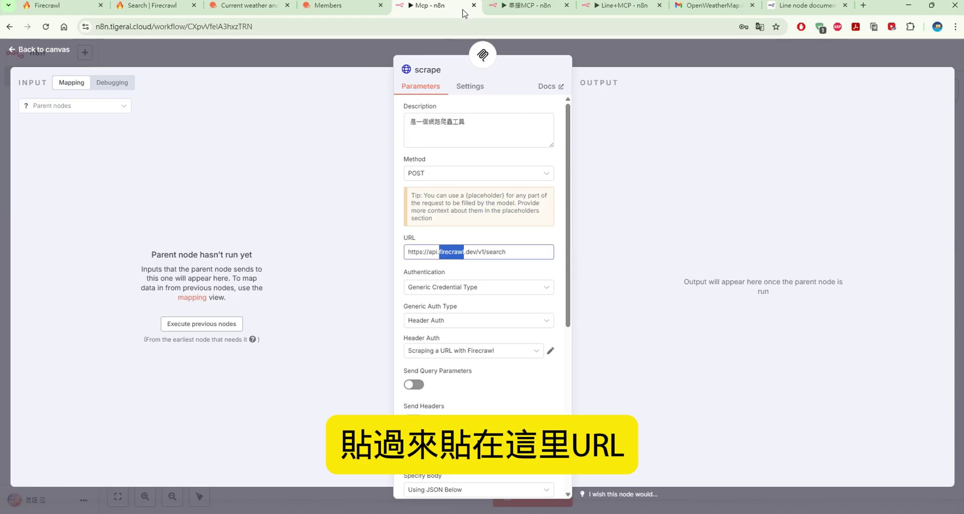
Check the scrape tool's URL, and set its authentication to Generic Credential Type with Header Auth as the generic auth type
click(529, 250)
drag(444, 251, 394, 248)
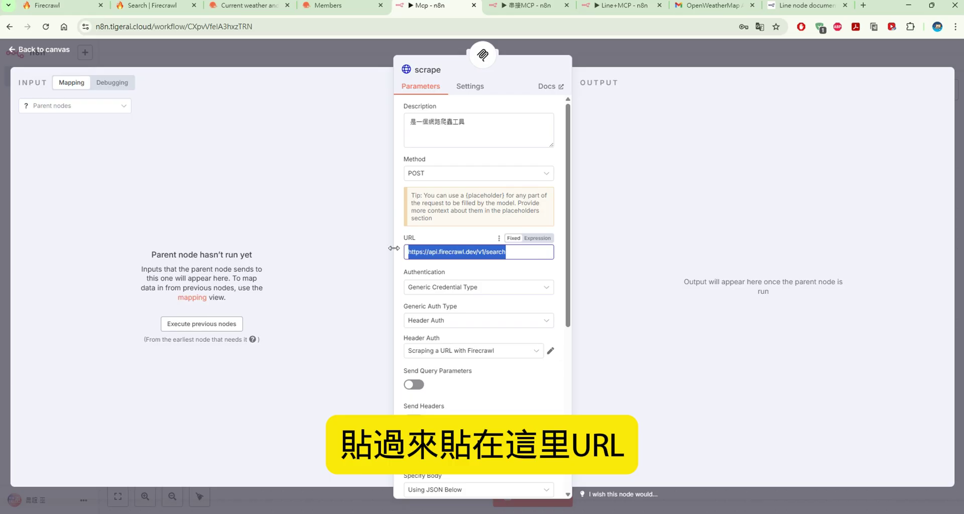
click(532, 288)
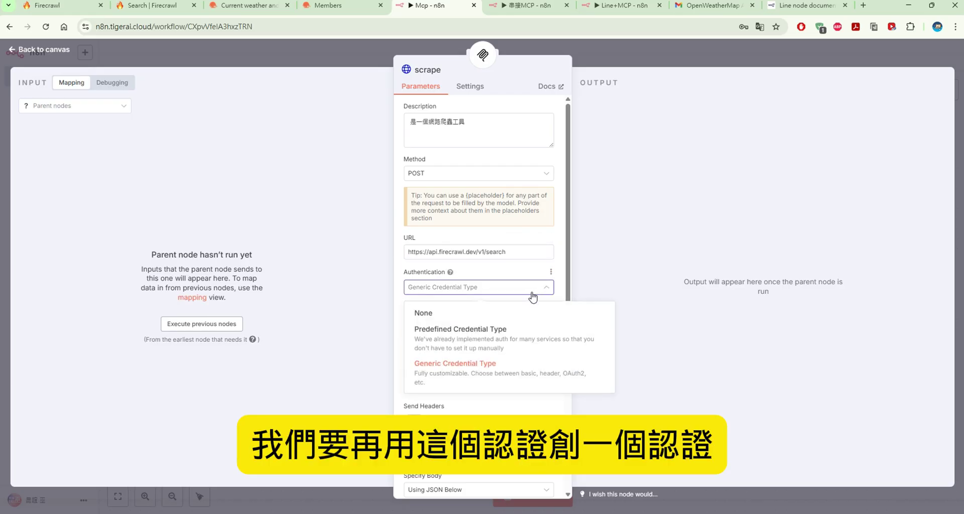
click(505, 374)
click(500, 324)
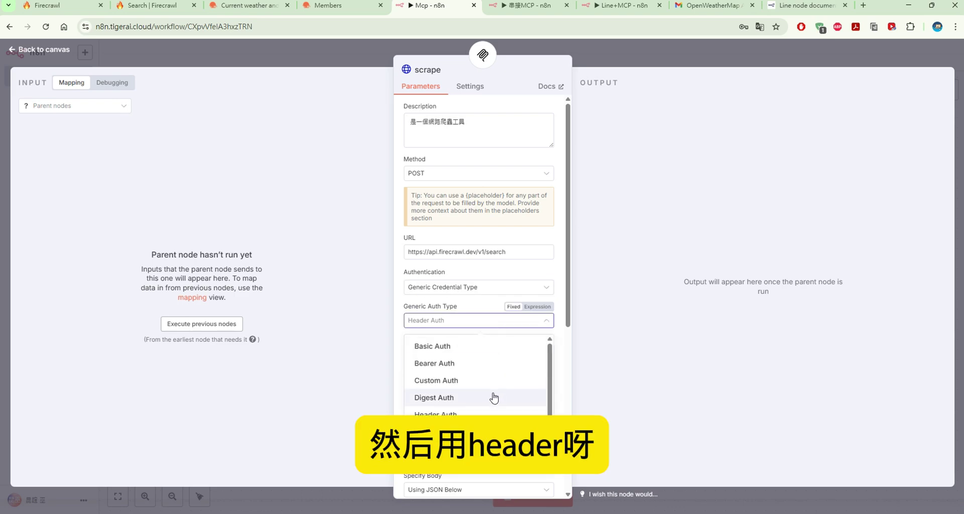
scroll(497, 397, down, 1)
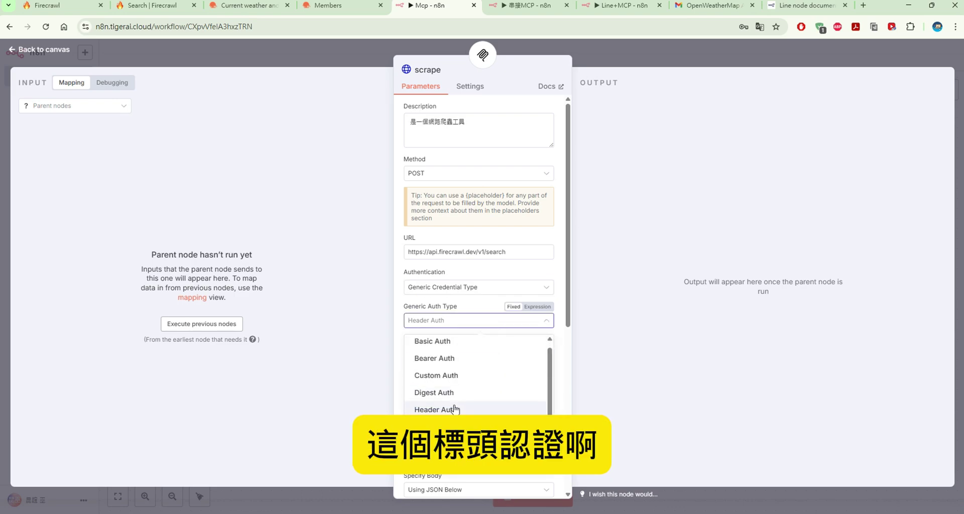
click(565, 337)
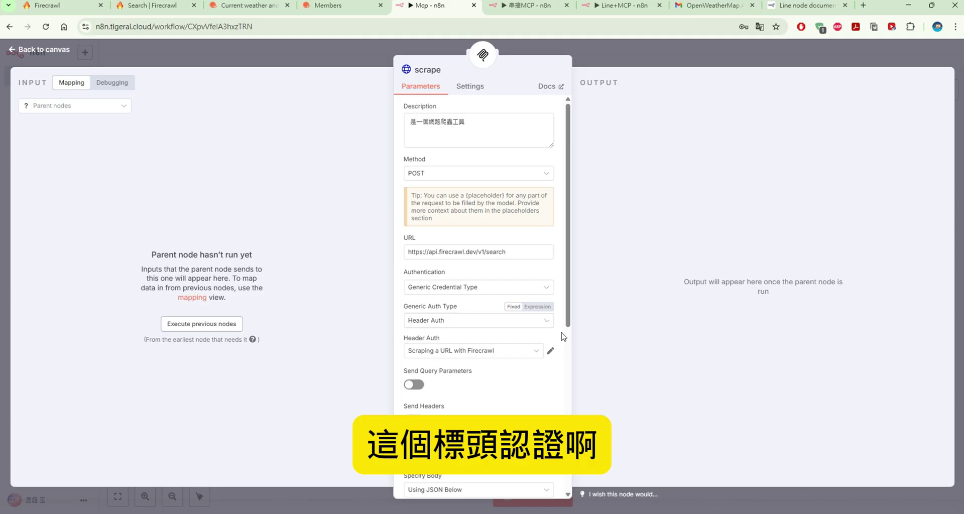
Start a new Header Auth credential and copy the Authorization header's Bearer placeholder from Firecrawl's Search documentation into its Value
click(524, 350)
scroll(497, 334, down, 5)
click(489, 326)
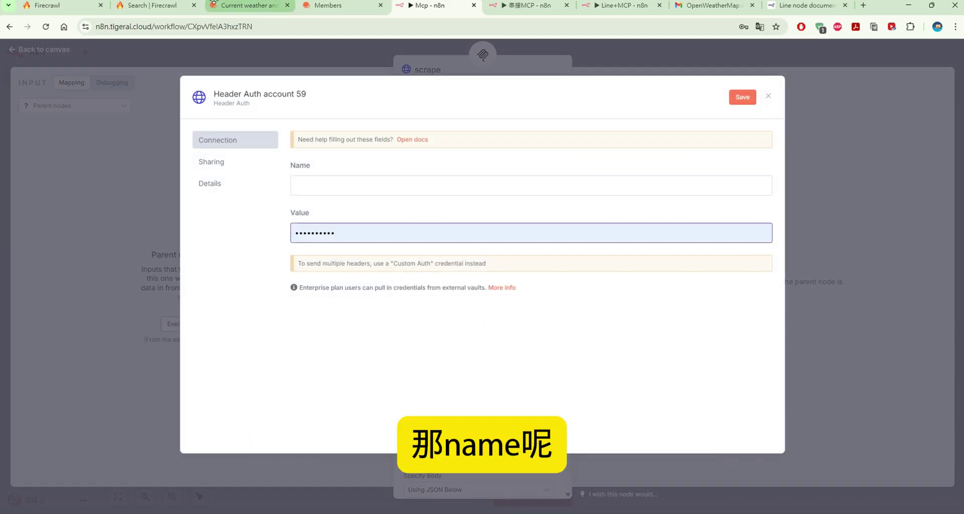
click(193, 6)
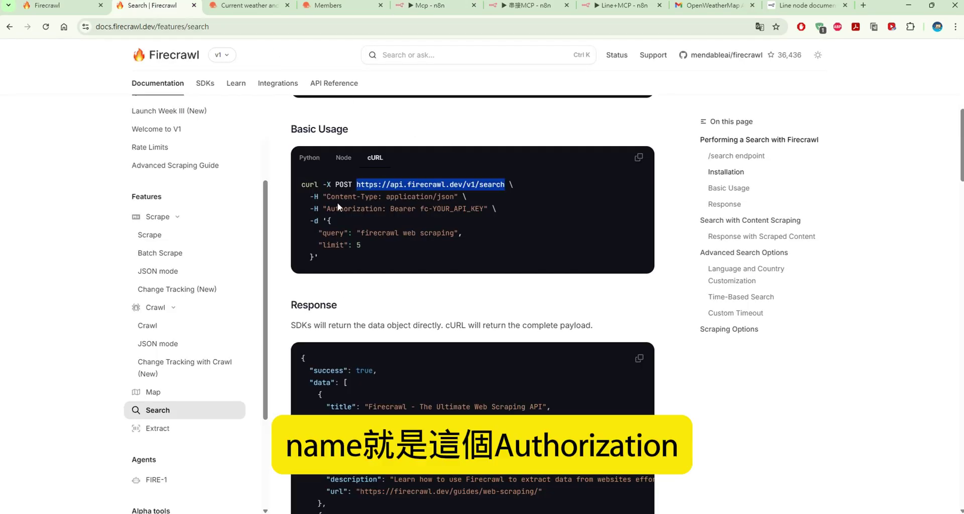
drag(327, 209, 471, 210)
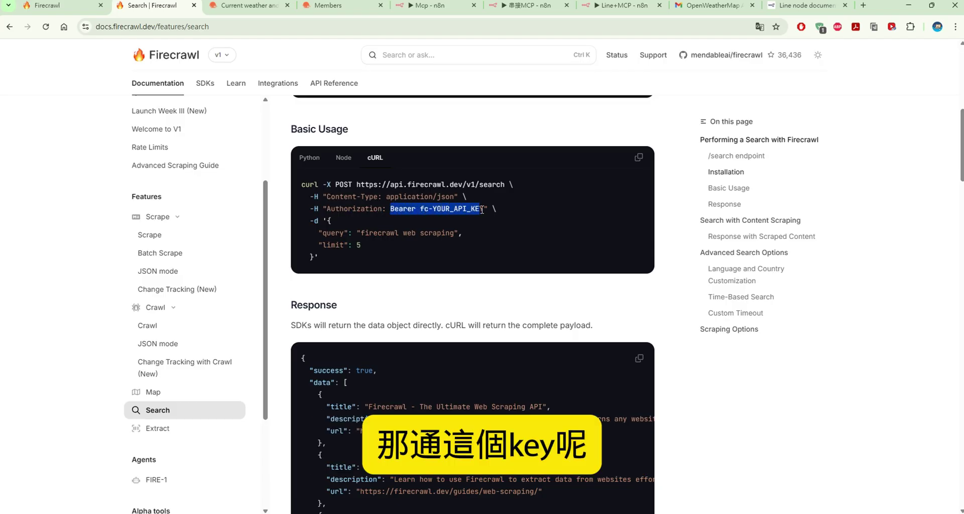
right_click(472, 209)
click(497, 218)
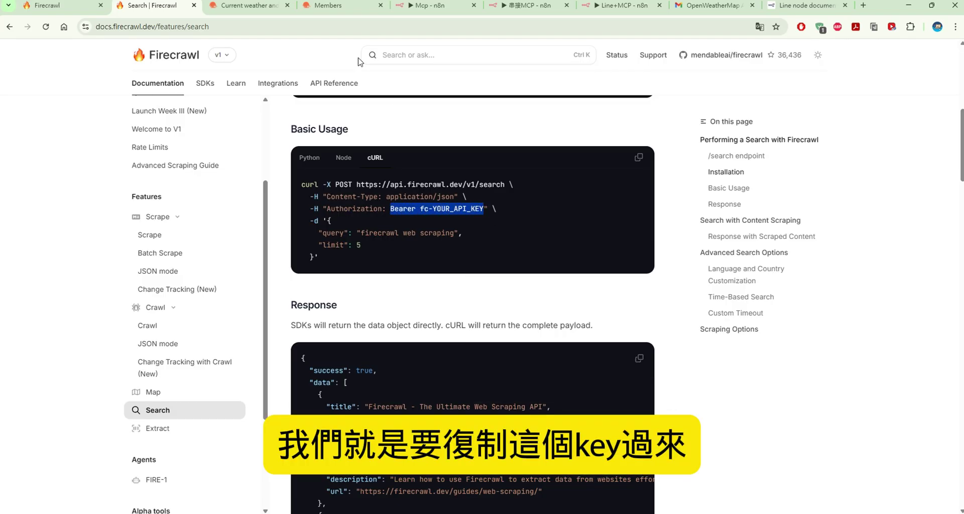
click(424, 6)
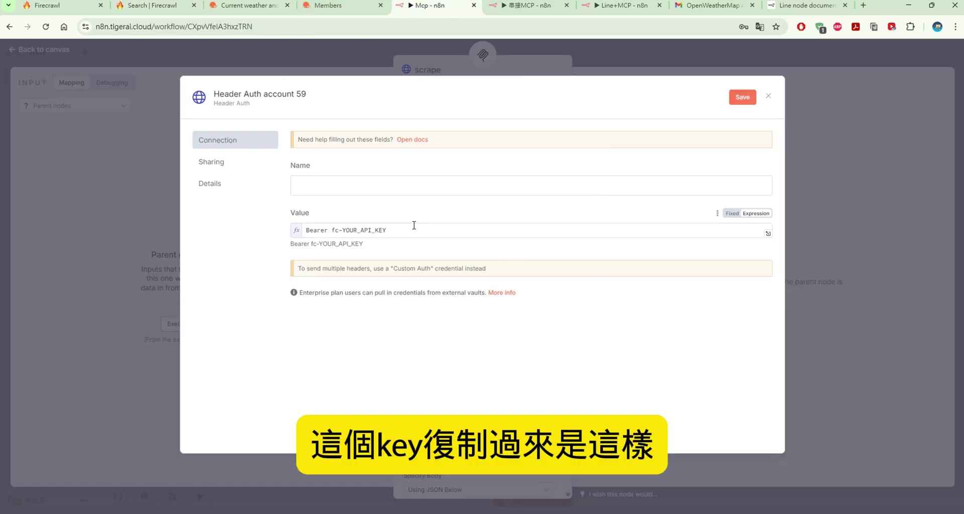
click(416, 226)
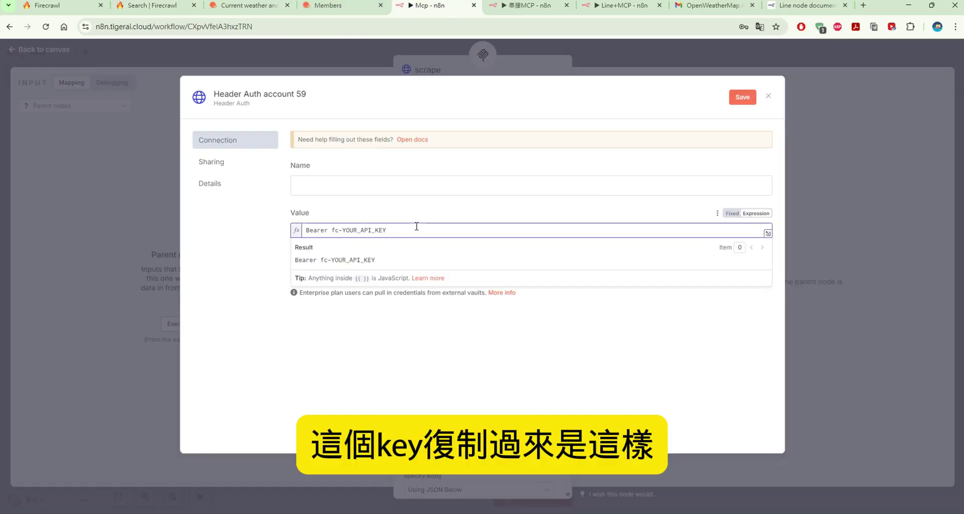
Select the key placeholder after Bearer in the credential value and copy the Default API key from Firecrawl's API Keys page
drag(332, 230, 409, 233)
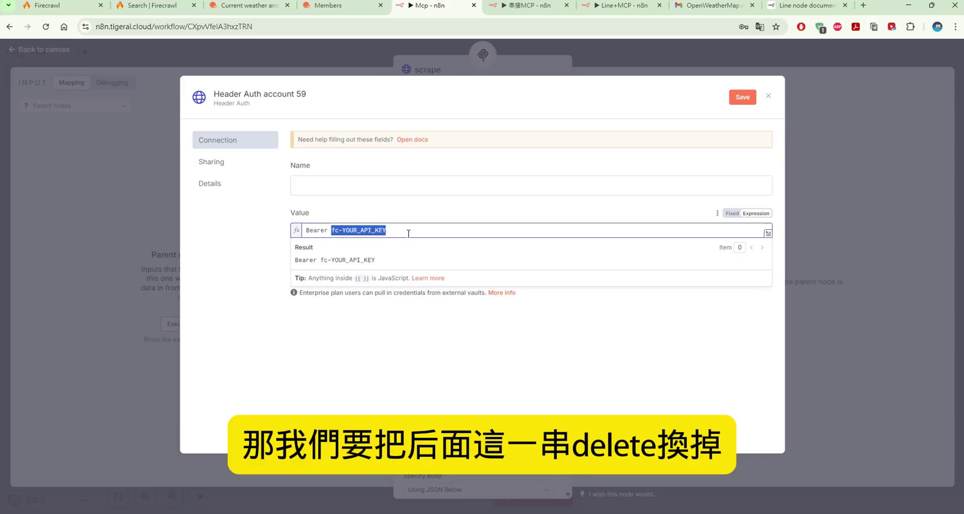
click(63, 10)
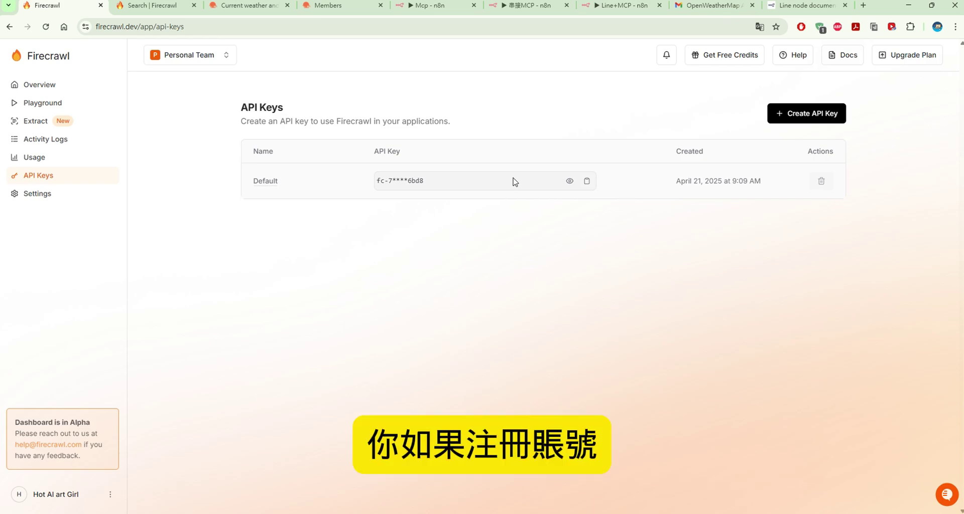
click(591, 183)
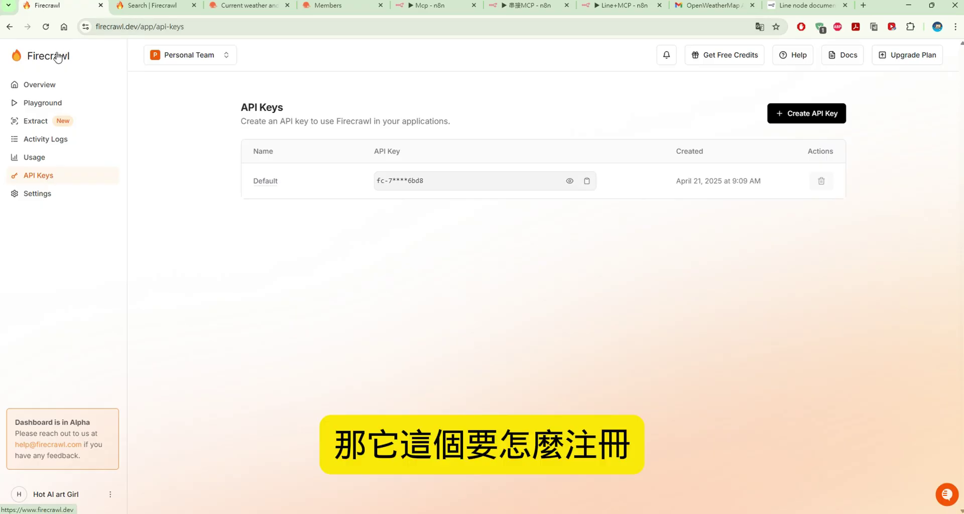
Sign out of Firecrawl on its home page and open the account Sign Up form
click(180, 8)
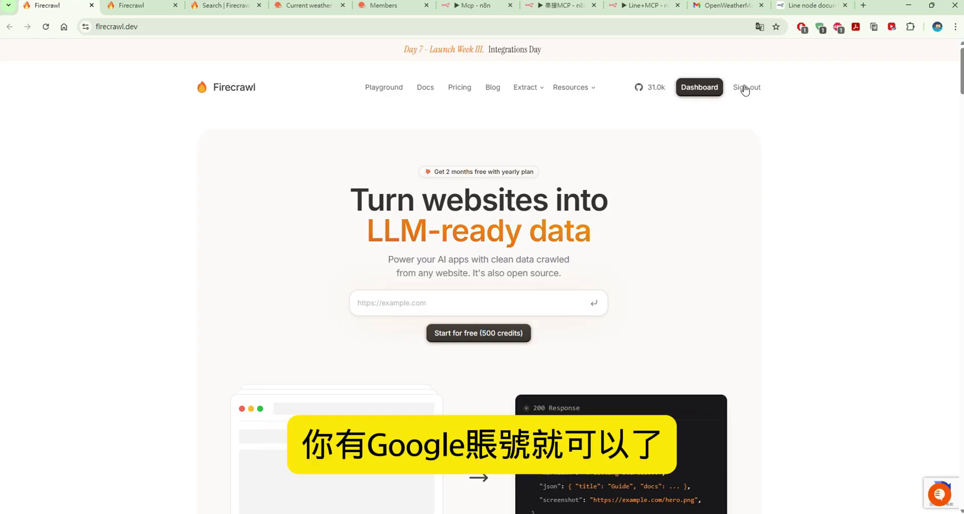
click(744, 91)
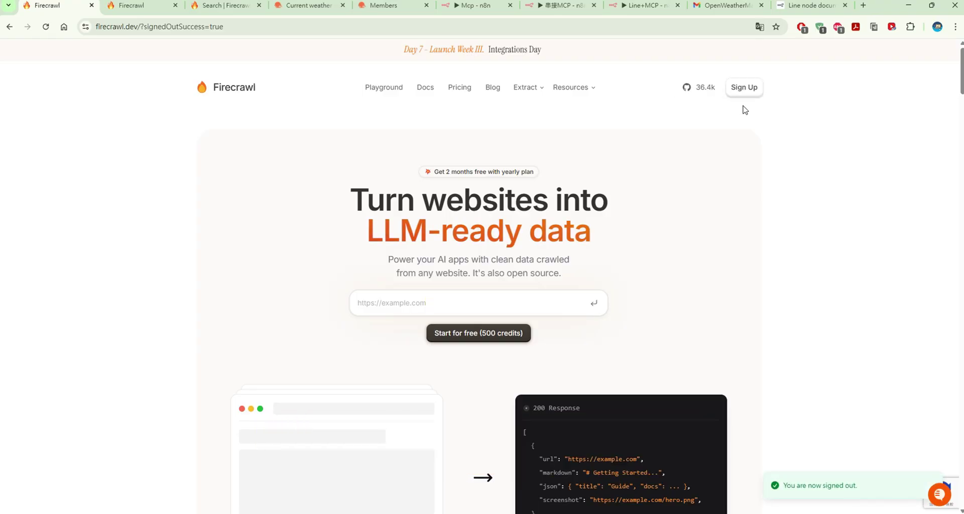
click(734, 89)
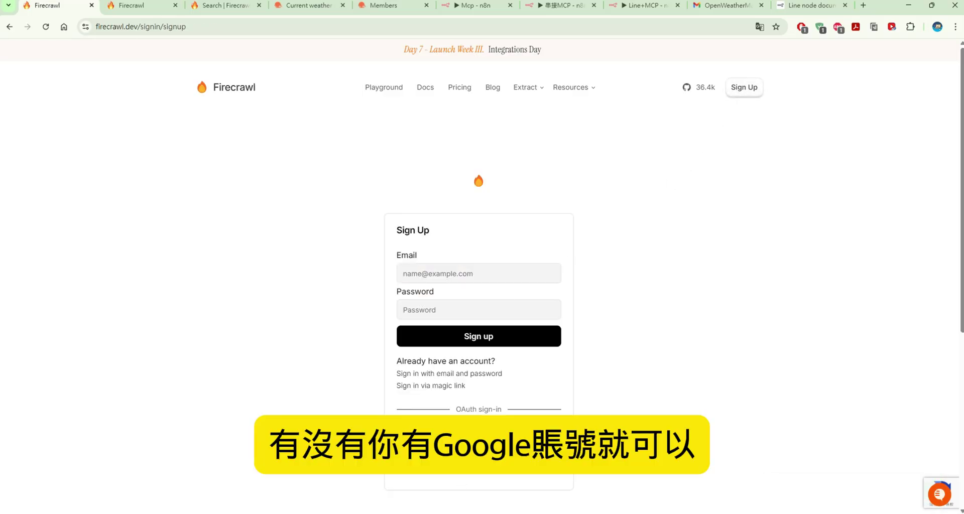
Return to the Mcp workflow and close the new Header Auth credential without saving it
click(486, 7)
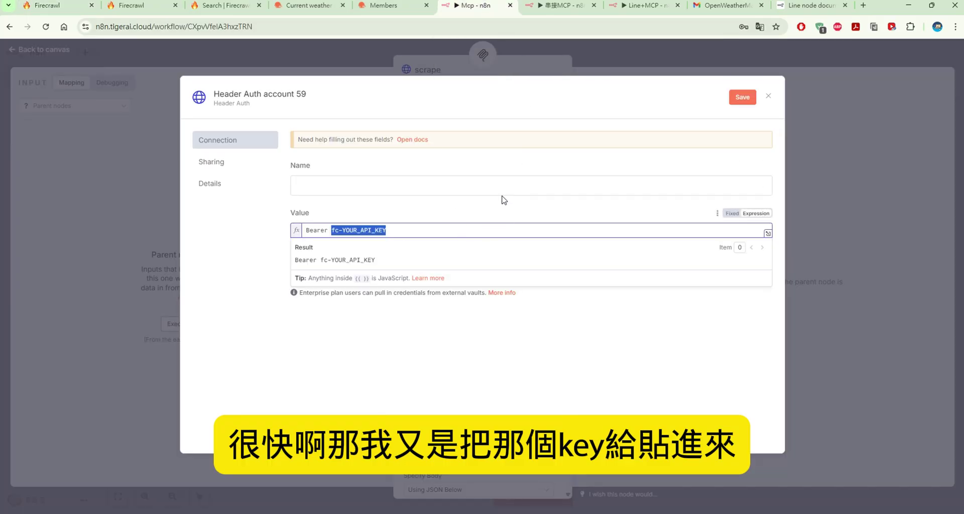
click(768, 97)
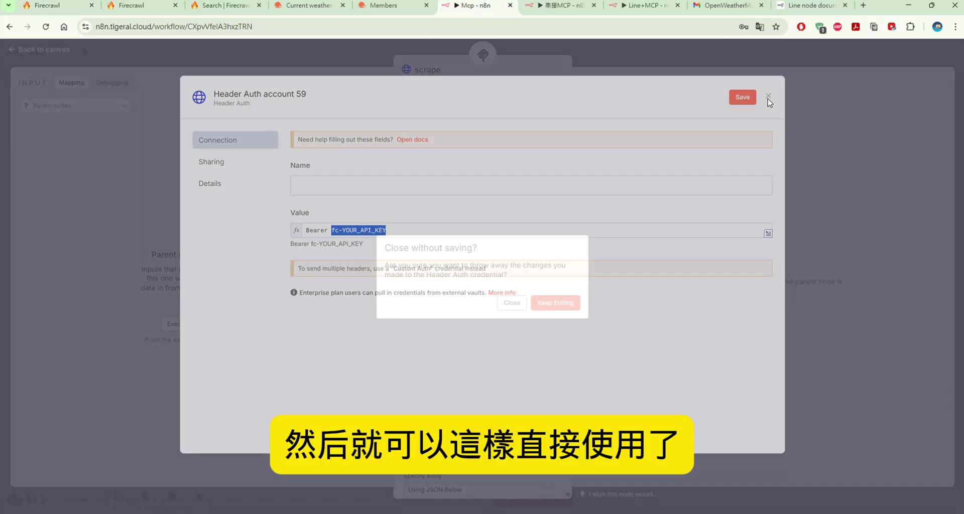
click(506, 302)
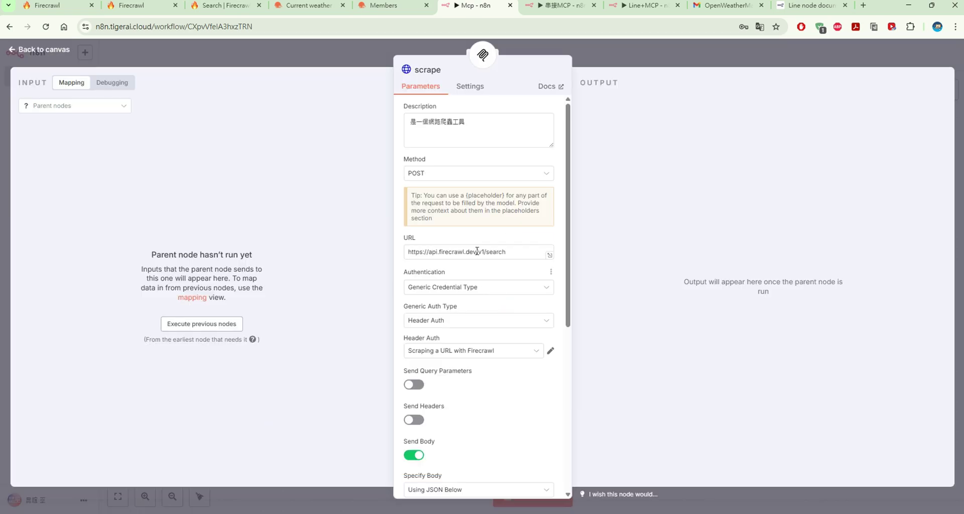
Review the scrape tool's body settings, checking the Specify Body option and highlighting the JSON request body
scroll(516, 263, down, 5)
scroll(516, 264, down, 1)
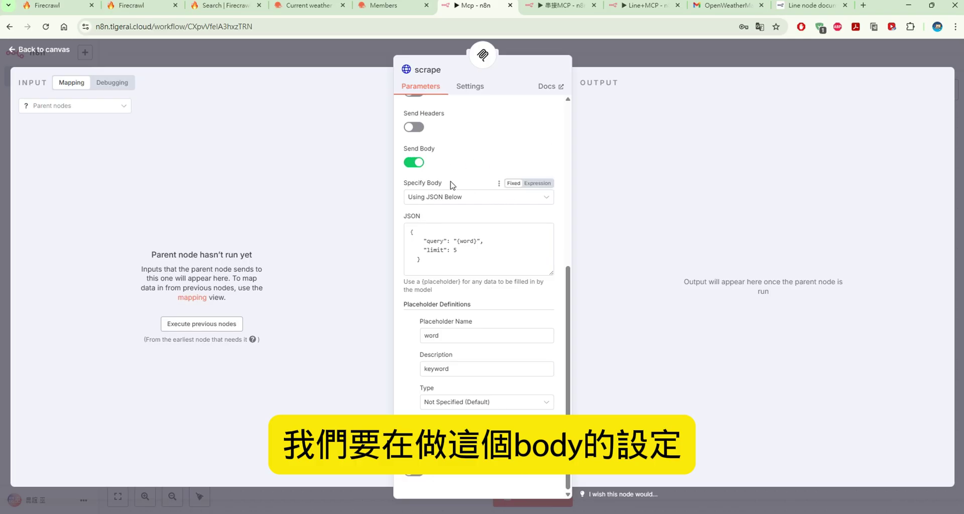
click(452, 198)
click(477, 276)
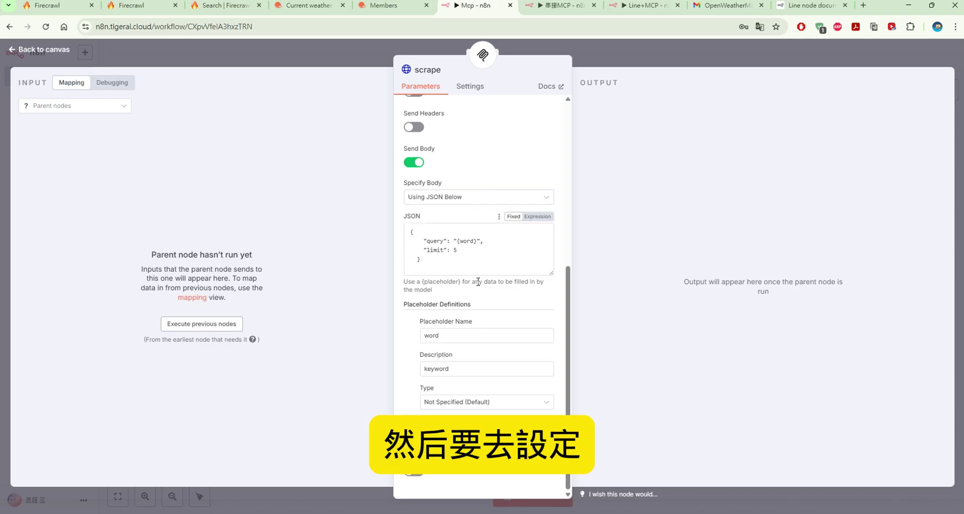
drag(479, 274, 402, 227)
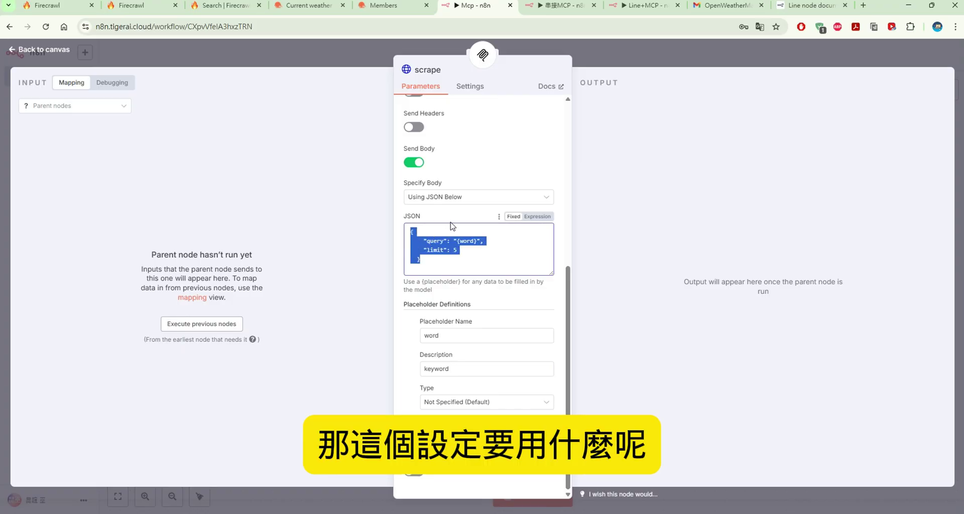
Highlight the JSON body and its query value in Firecrawl's Search cURL example, and return to the scrape tool
click(226, 5)
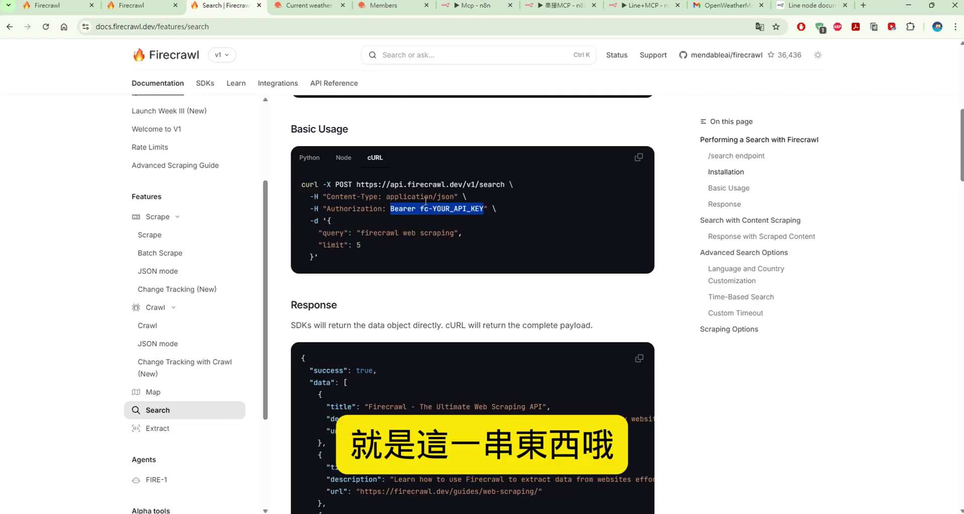
drag(328, 220, 316, 255)
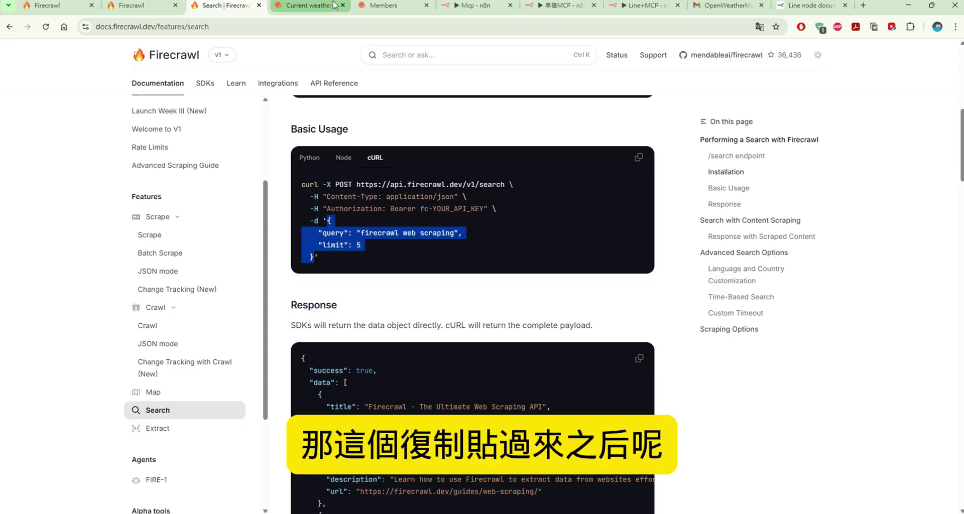
click(453, 230)
drag(453, 230, 360, 233)
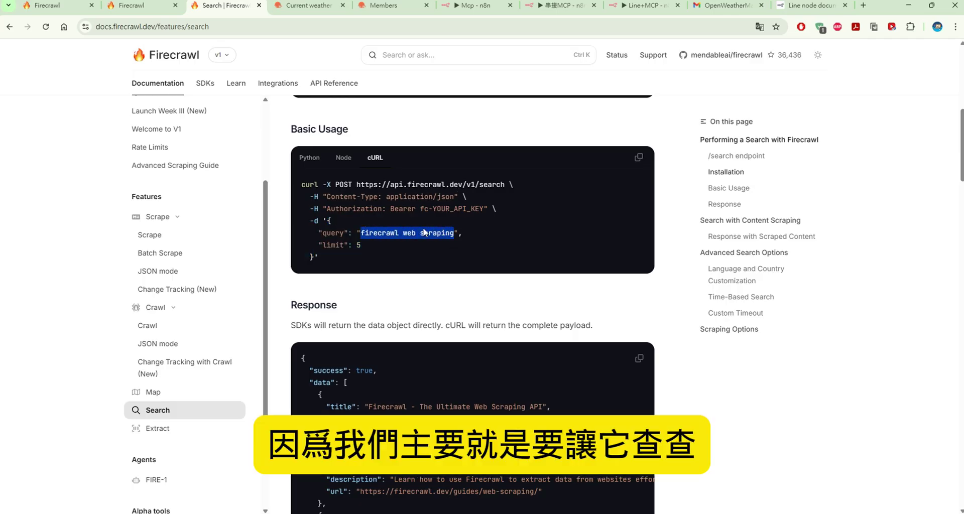
click(307, 4)
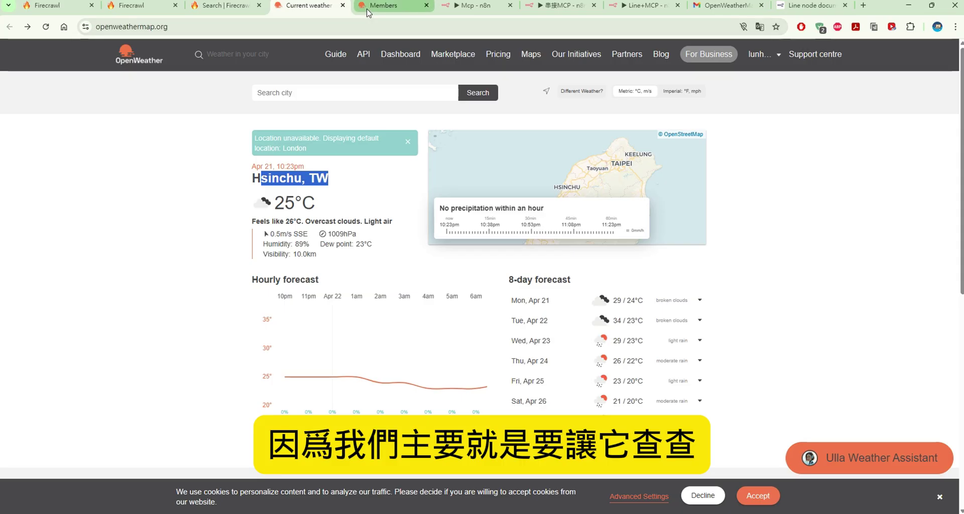
click(381, 5)
click(475, 5)
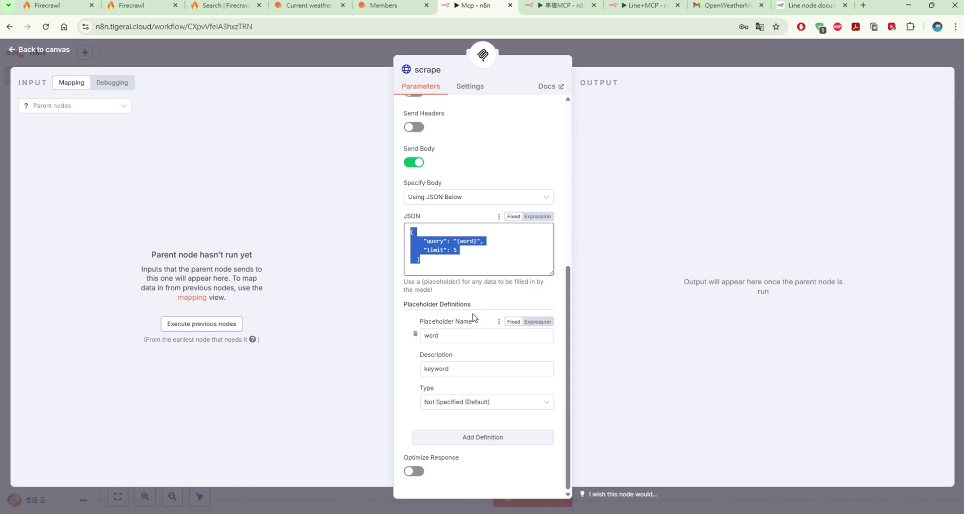
Compare the placeholder name word in the definitions with the {word} placeholder in the JSON query
drag(472, 333, 428, 333)
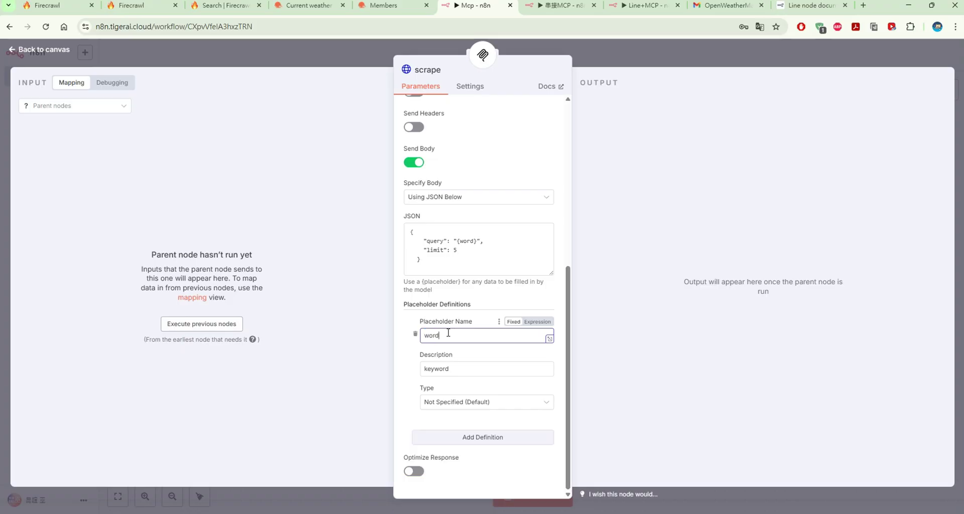
click(475, 242)
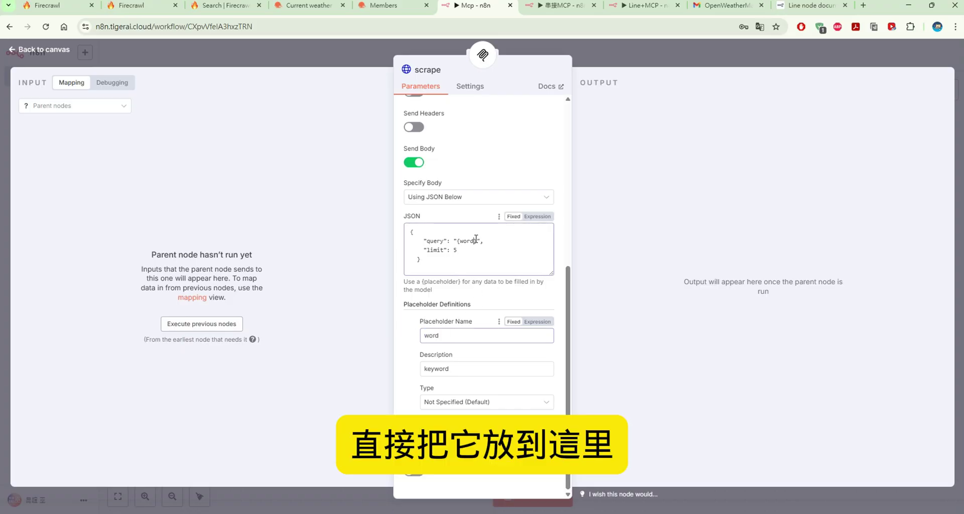
drag(477, 241, 461, 241)
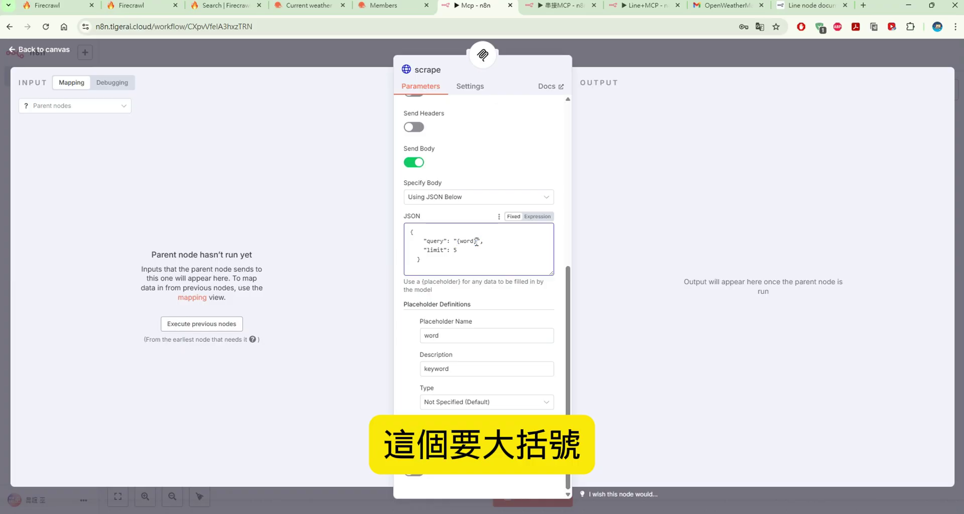
drag(477, 241, 461, 242)
click(458, 335)
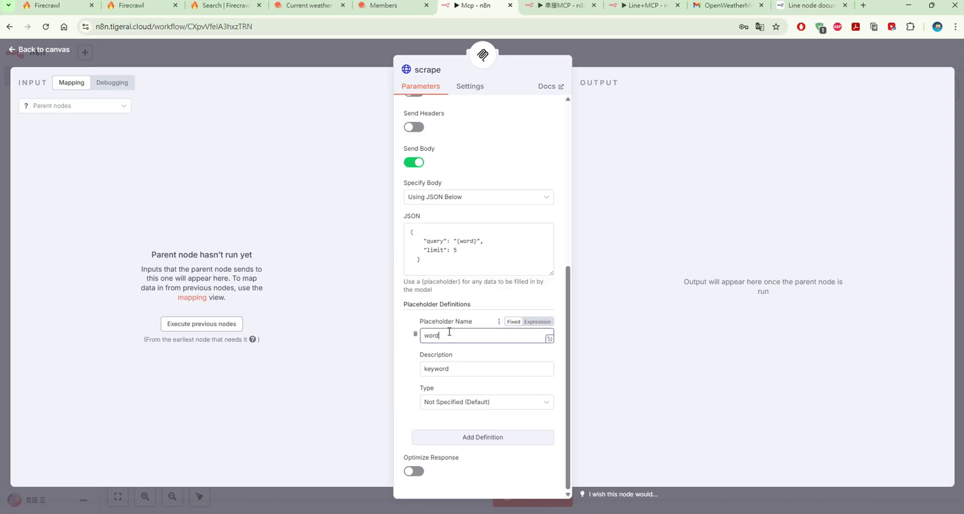
drag(476, 240, 464, 240)
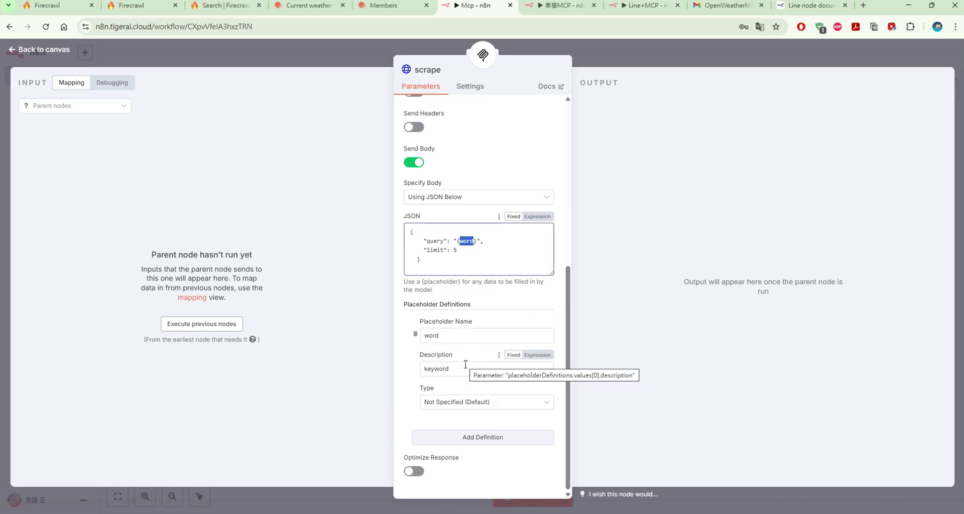
Review the word placeholder's description and highlight the scrape tool's own description text
drag(450, 369, 421, 366)
scroll(450, 128, up, 6)
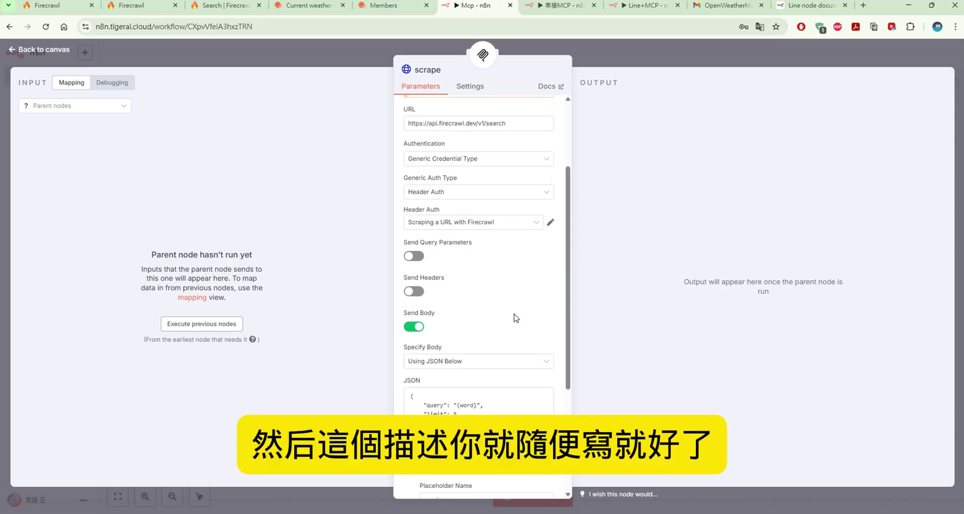
drag(474, 126, 403, 112)
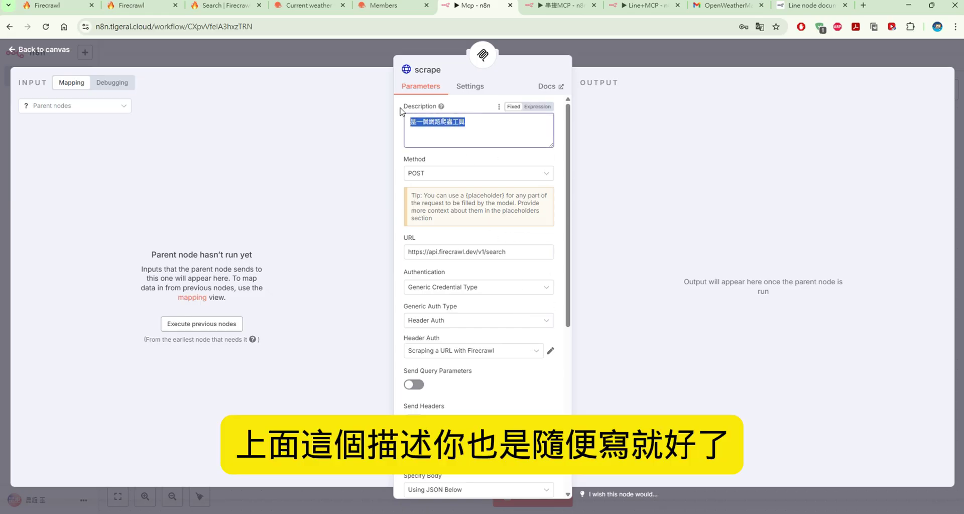
Check the scrape tool's JSON body, and open the scrape node's data in the Apr 21, 21:10:29 execution
scroll(495, 201, down, 6)
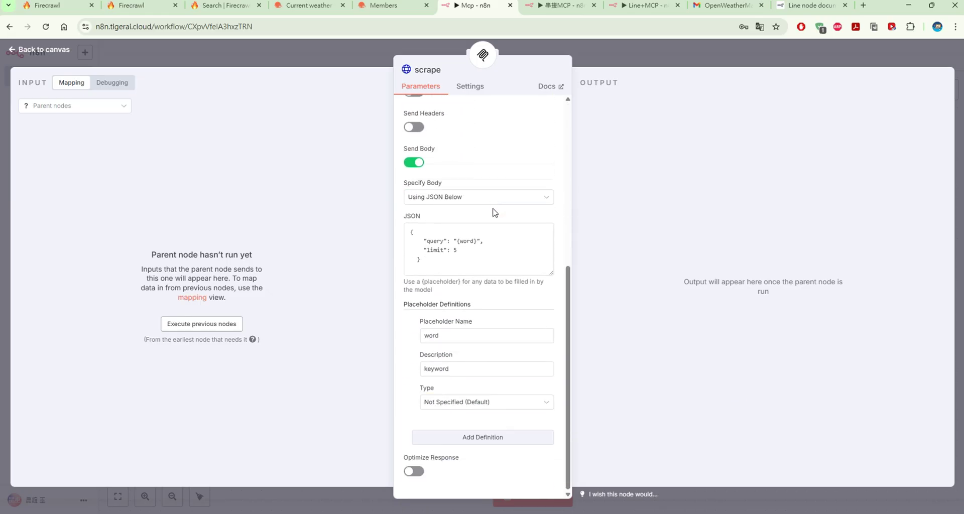
click(477, 241)
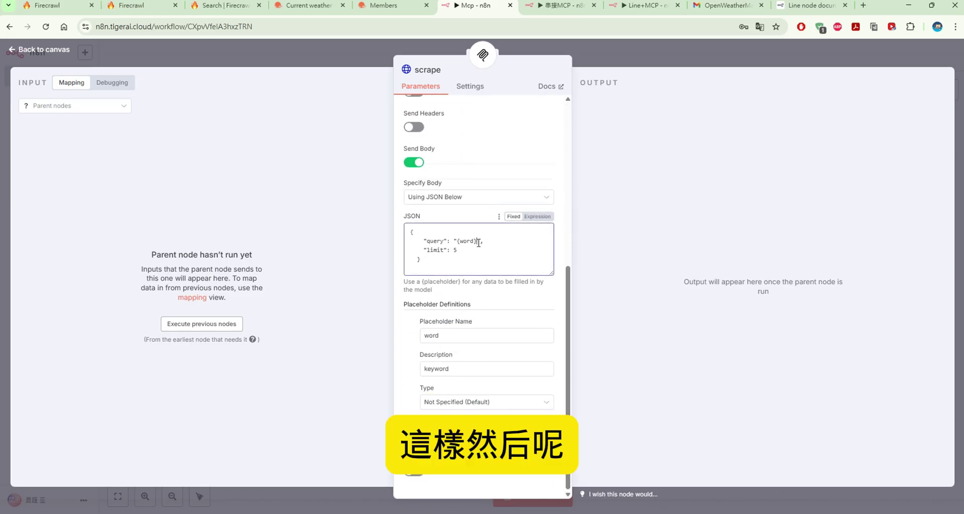
click(62, 55)
click(539, 75)
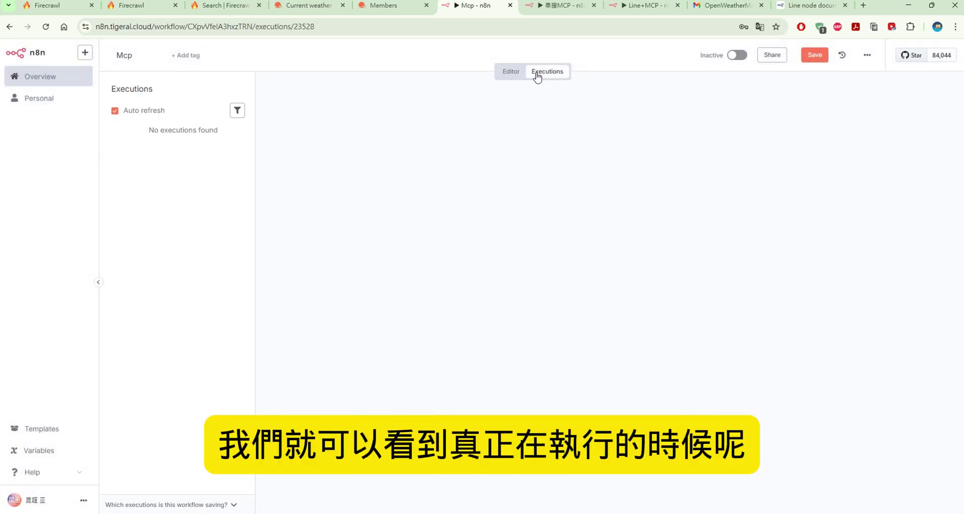
click(148, 141)
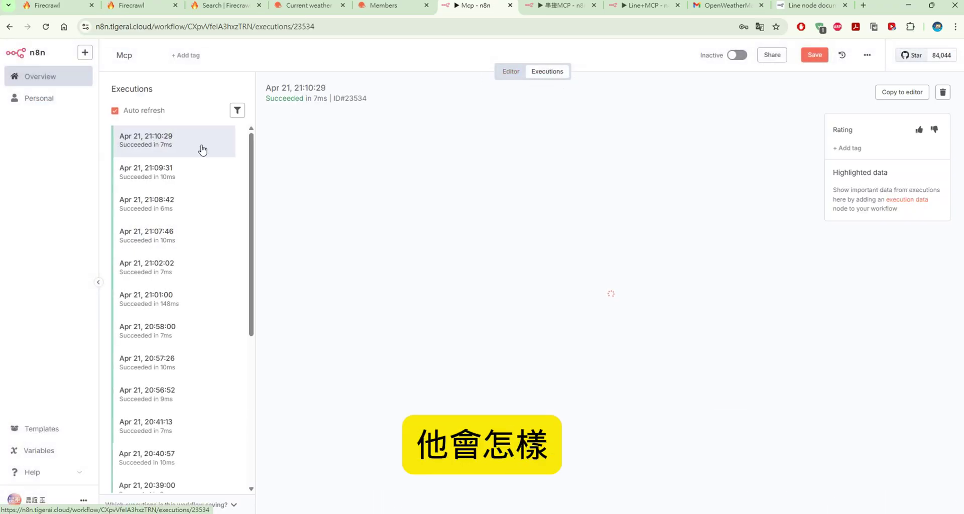
double_click(759, 227)
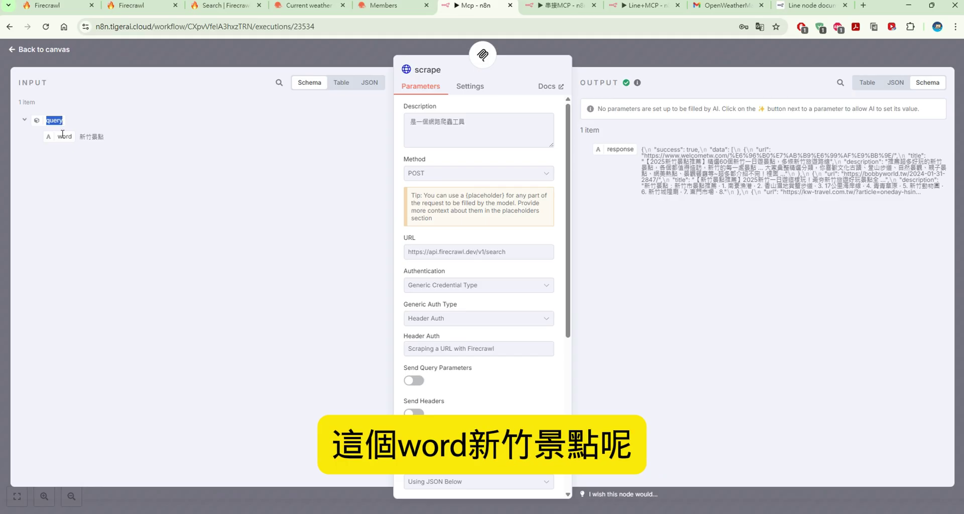
Compare the execution's word input with the {word} placeholder in the JSON body, and examine the response text
drag(57, 136, 63, 135)
scroll(523, 209, down, 5)
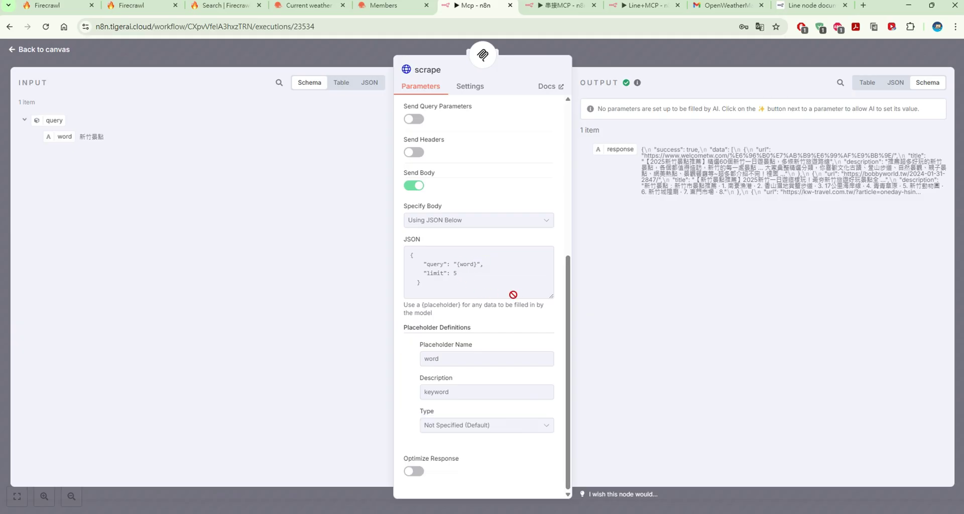
scroll(512, 281, up, 5)
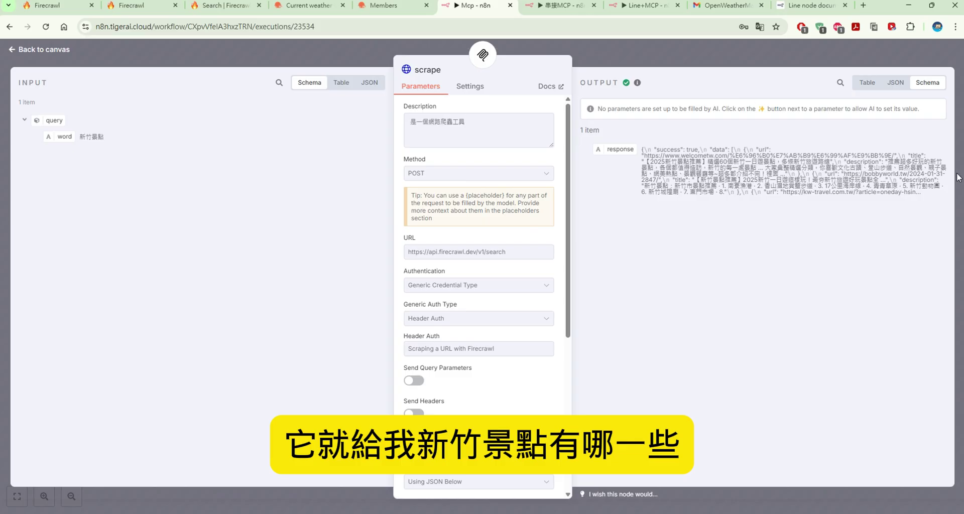
drag(934, 199, 639, 150)
click(593, 136)
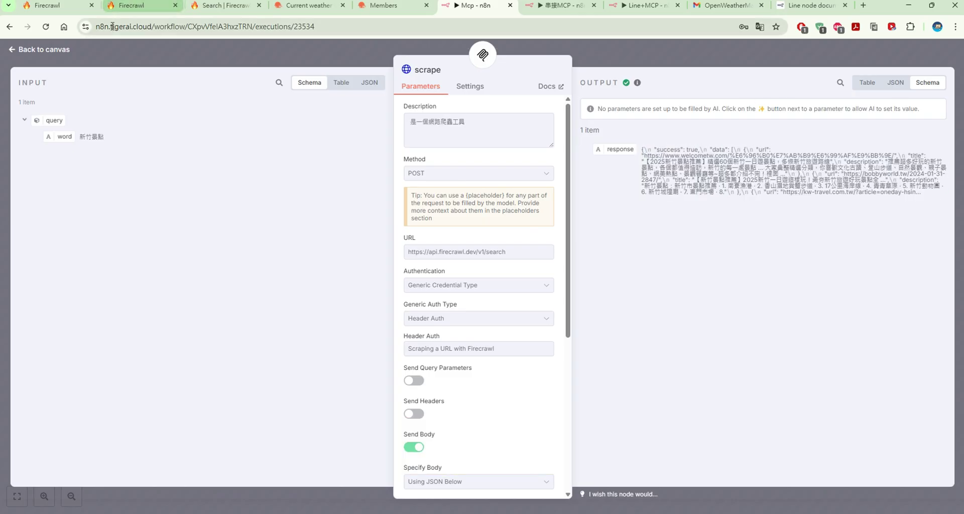
Return to the Mcp workflow's editor and activate the workflow, dismissing the activation notice
click(57, 51)
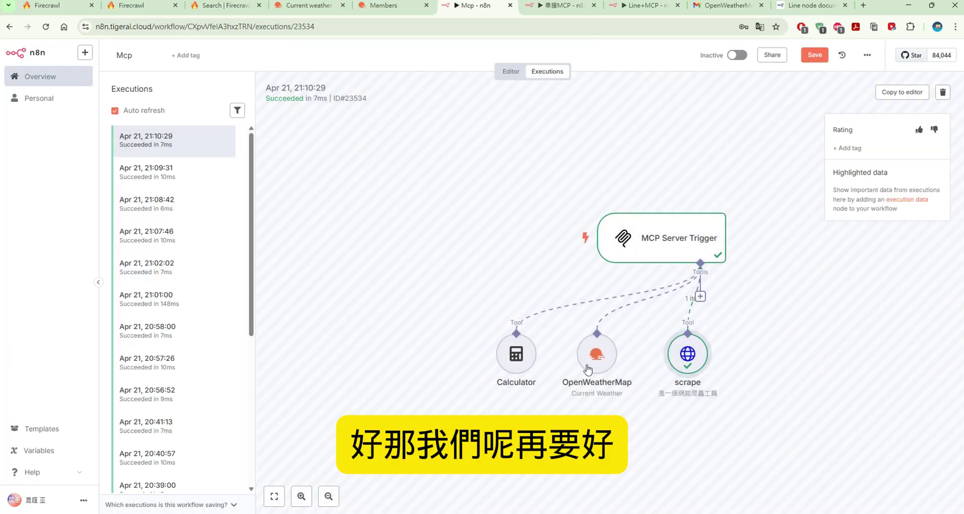
click(512, 71)
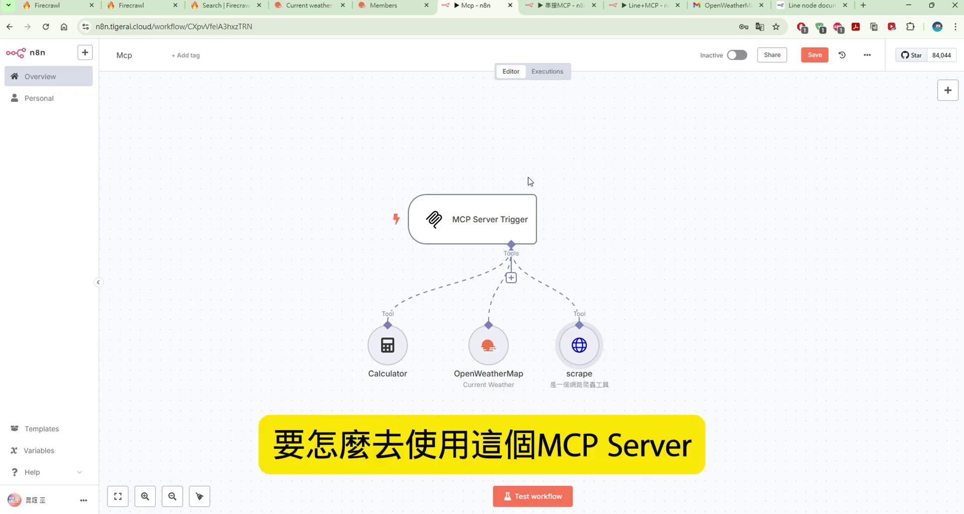
mouse_move(492, 216)
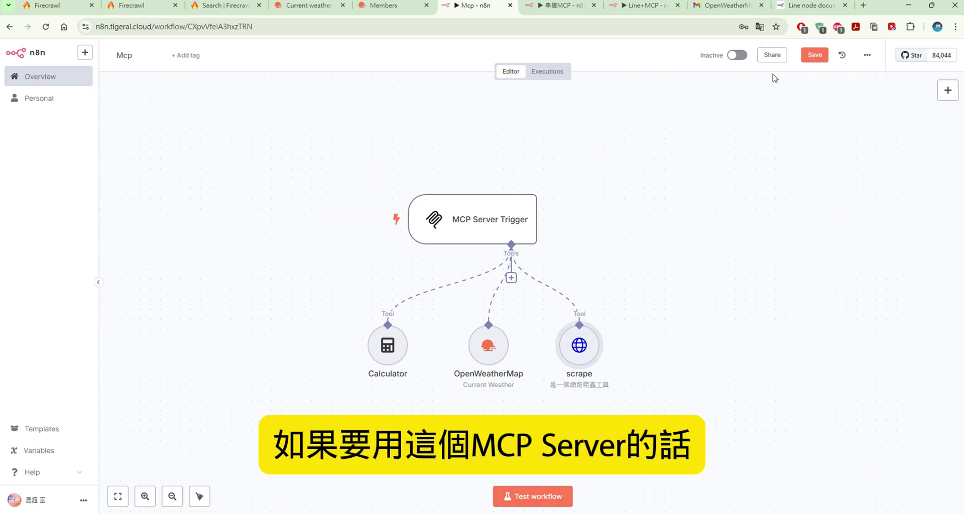
click(745, 56)
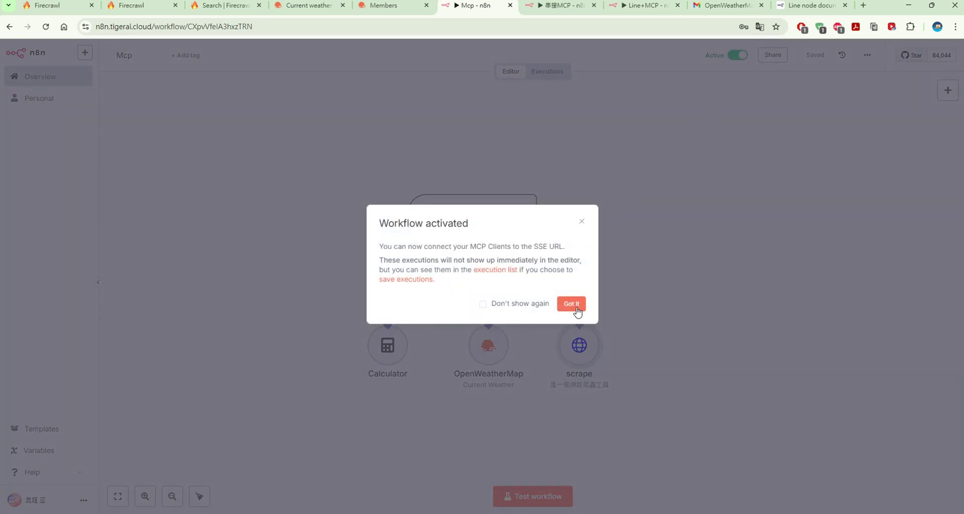
click(572, 305)
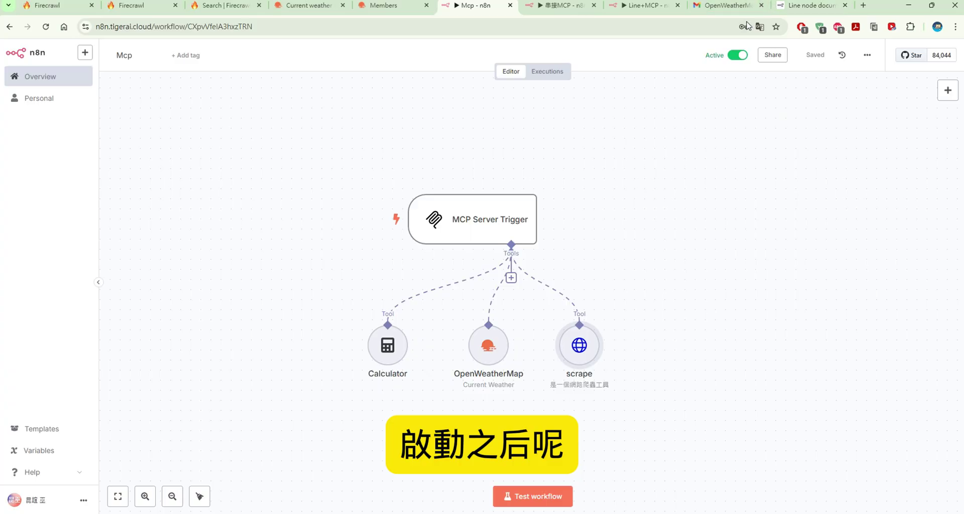
In the 串接MCP workflow, move the Google Gemini Chat Model and Simple Memory nodes slightly left, away from the MCP Client
click(546, 7)
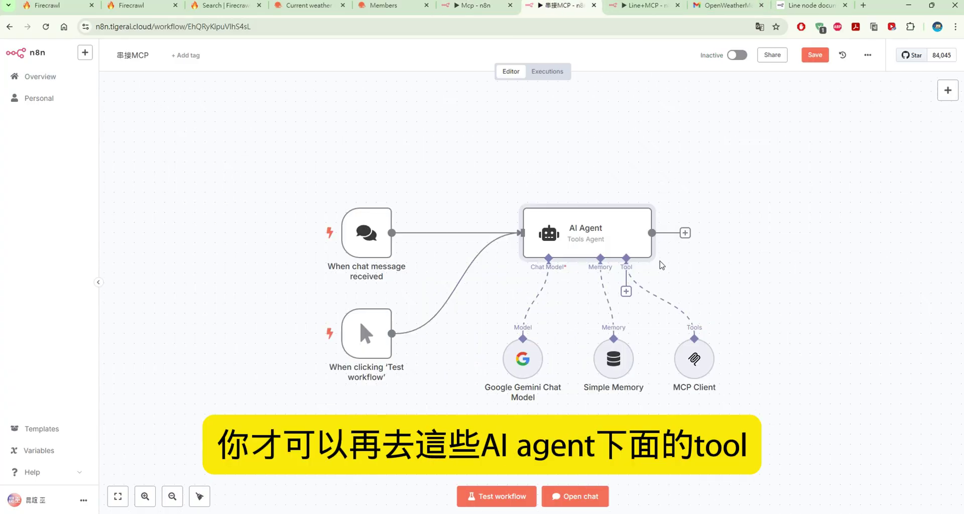
drag(528, 363, 488, 363)
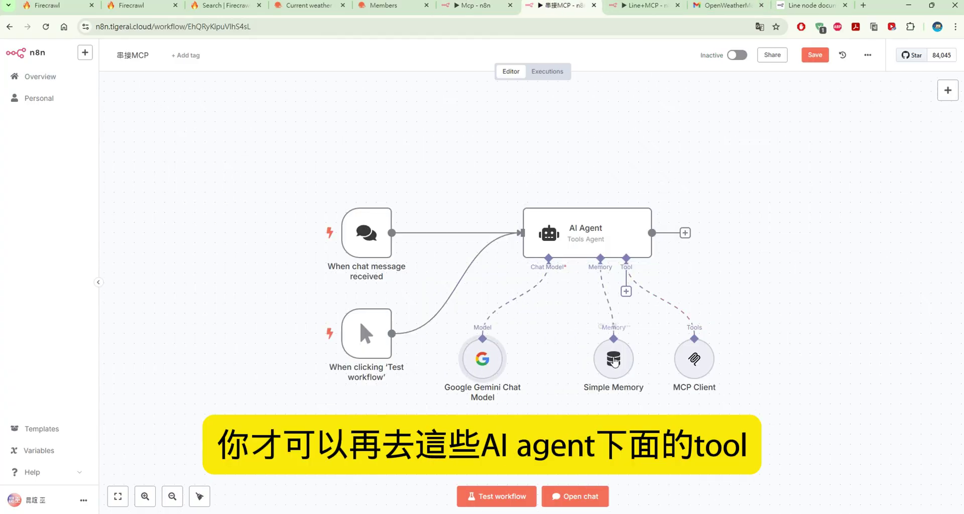
drag(615, 363, 574, 363)
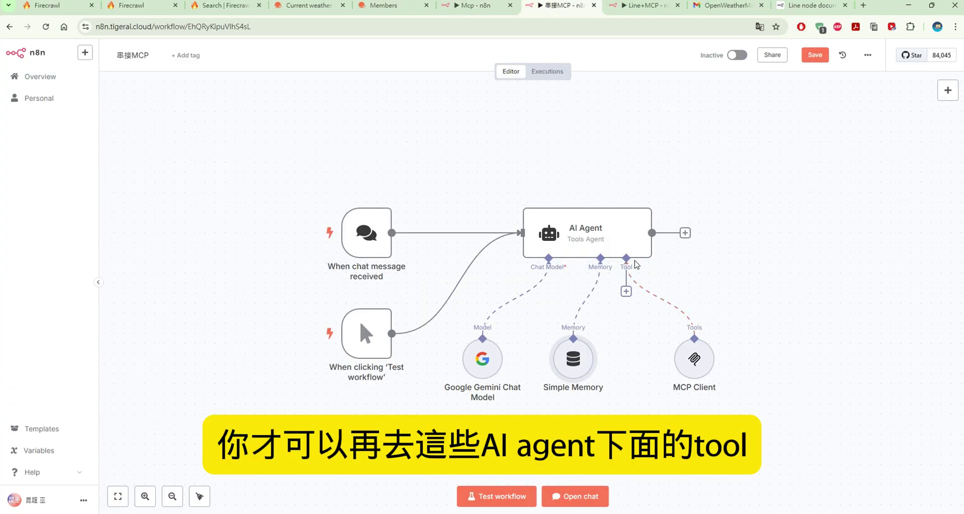
Add another MCP Client Tool under the AI Agent, ready for its SSE Endpoint
click(626, 292)
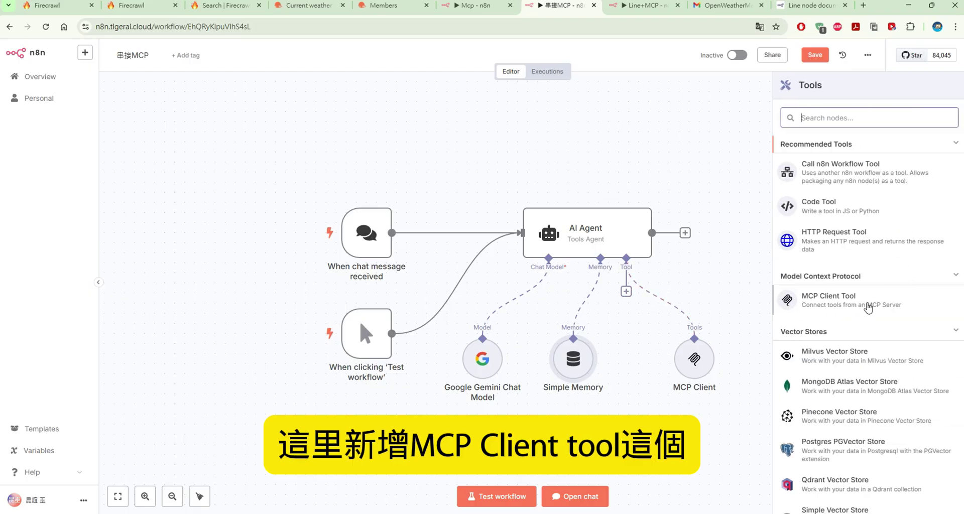
click(869, 304)
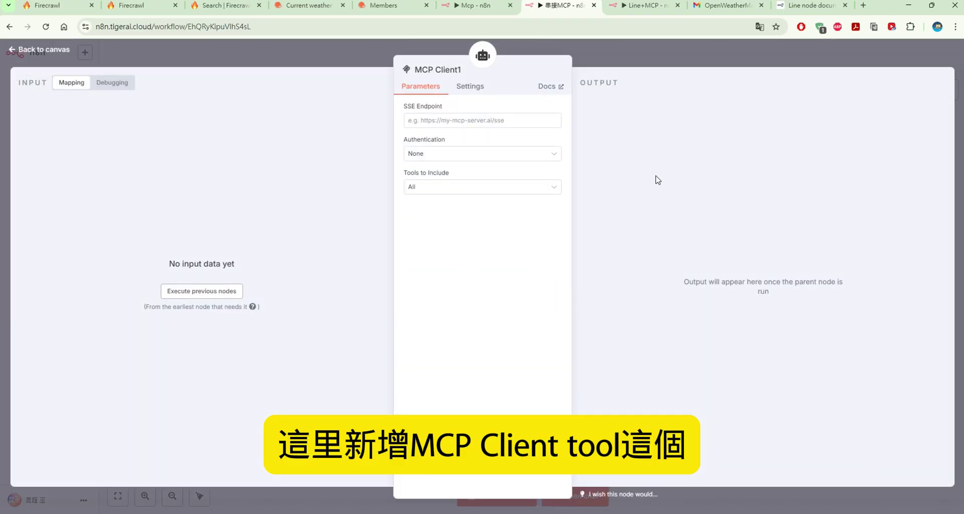
click(502, 116)
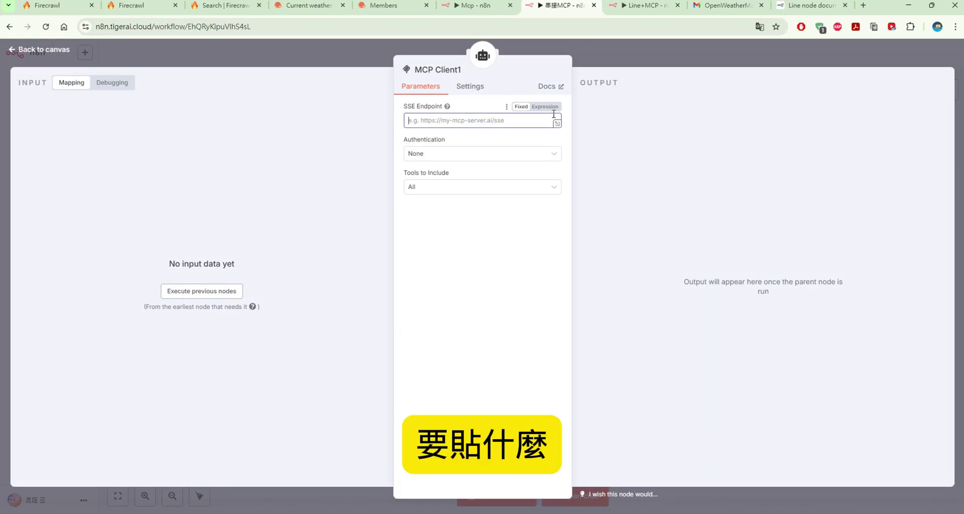
Copy the Production URL from the MCP Server Trigger in the Mcp workflow
click(474, 6)
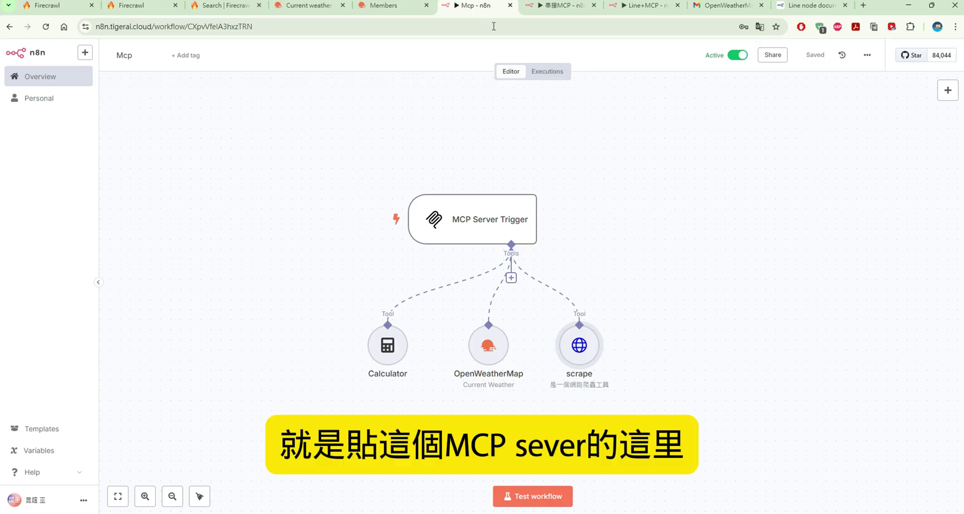
double_click(500, 207)
click(320, 130)
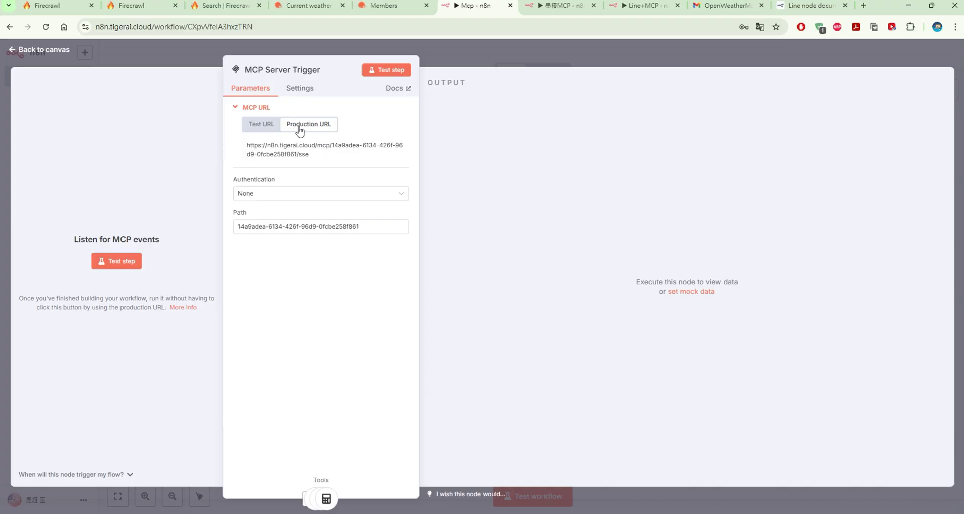
click(336, 150)
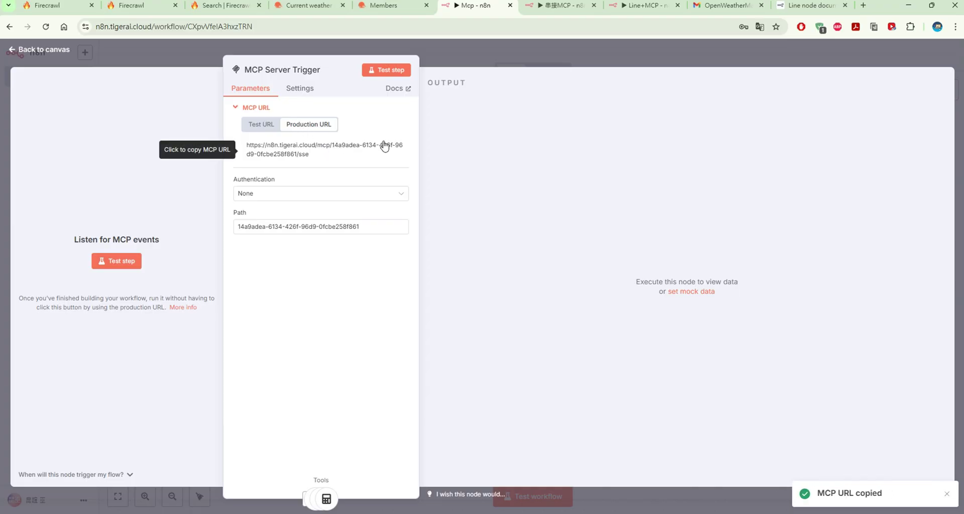
click(83, 52)
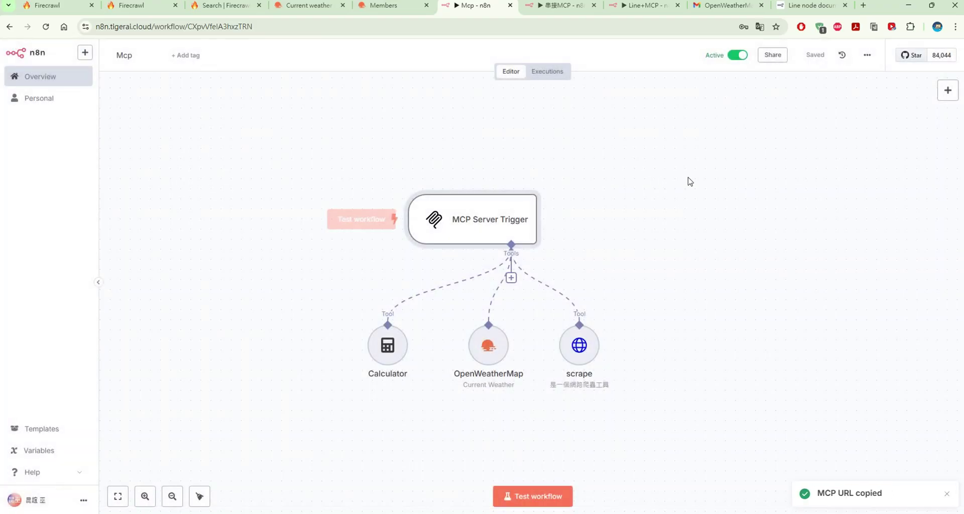
Paste the copied production URL as the SSE Endpoint of the new MCP Client in the 串接MCP workflow
click(574, 12)
right_click(534, 123)
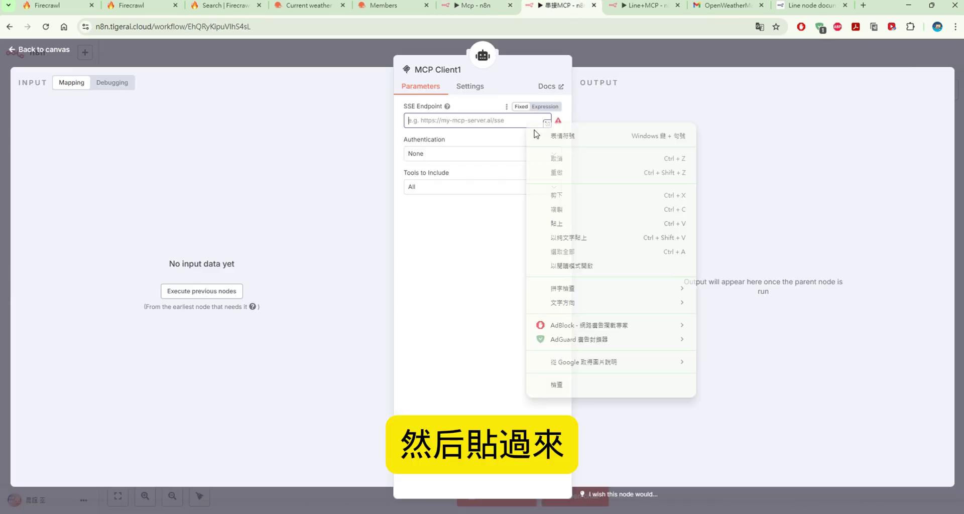
click(547, 217)
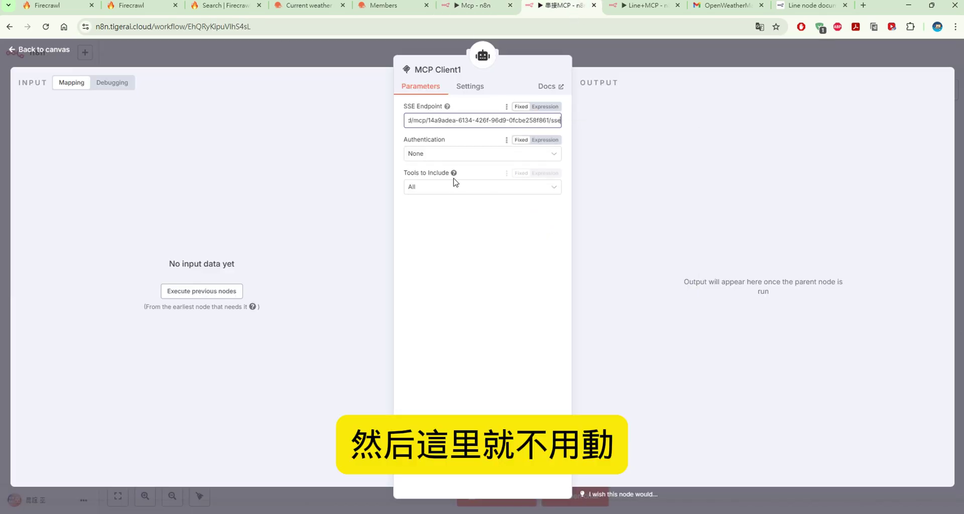
click(55, 50)
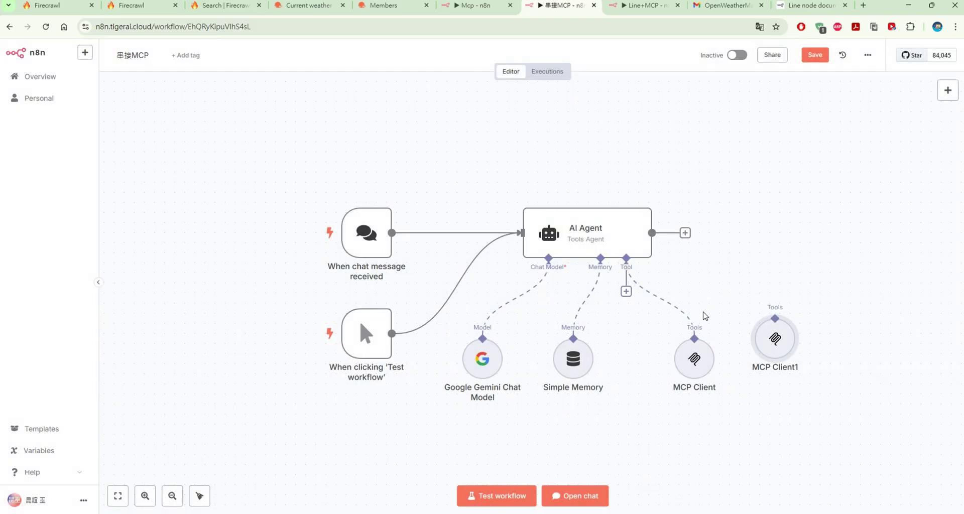
Check the original MCP Client's endpoint settings and delete the duplicate MCP Client1 node
double_click(701, 356)
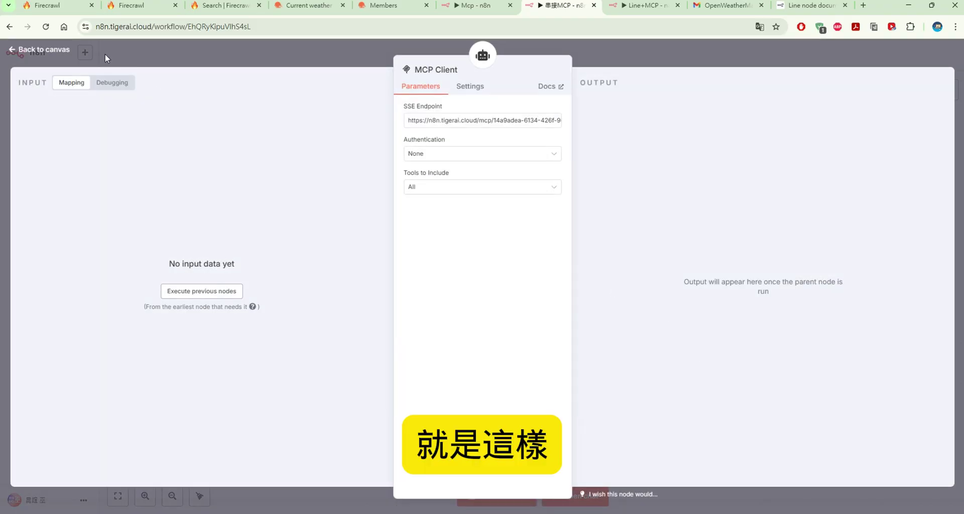
click(50, 49)
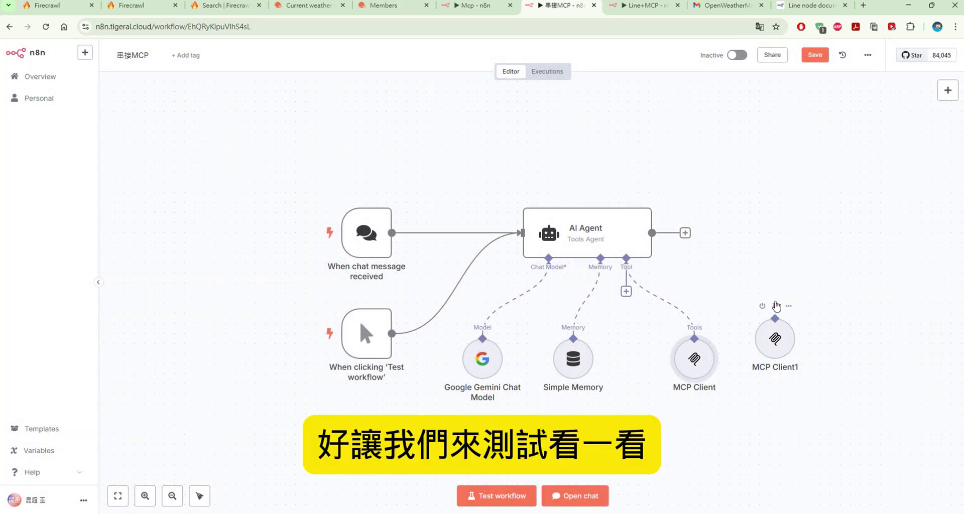
click(776, 306)
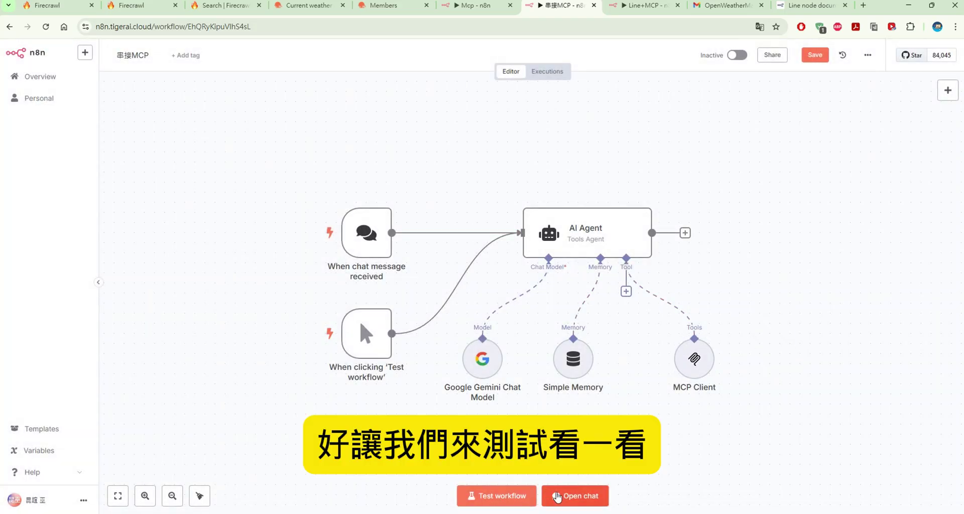
Show the chat pane and review the AI Agent's system message by highlighting its text
click(575, 496)
double_click(490, 86)
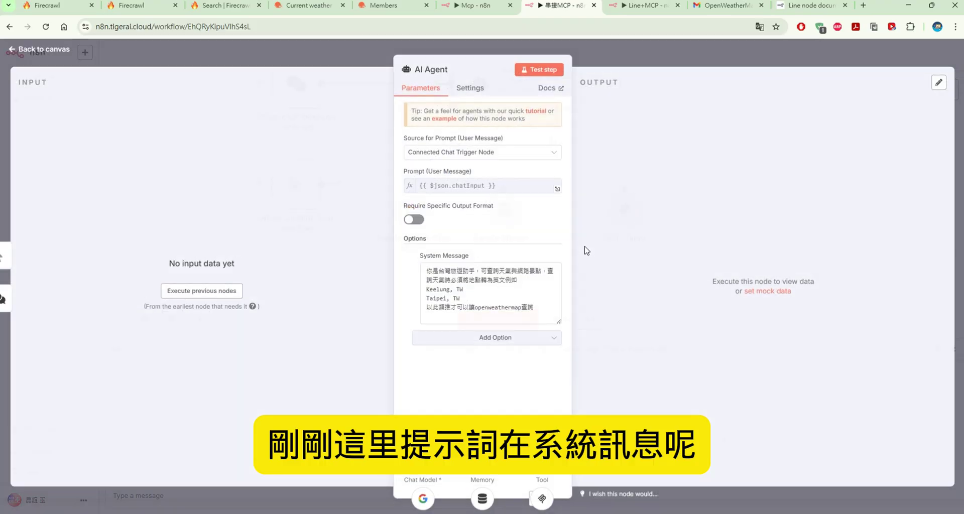
drag(548, 316, 427, 270)
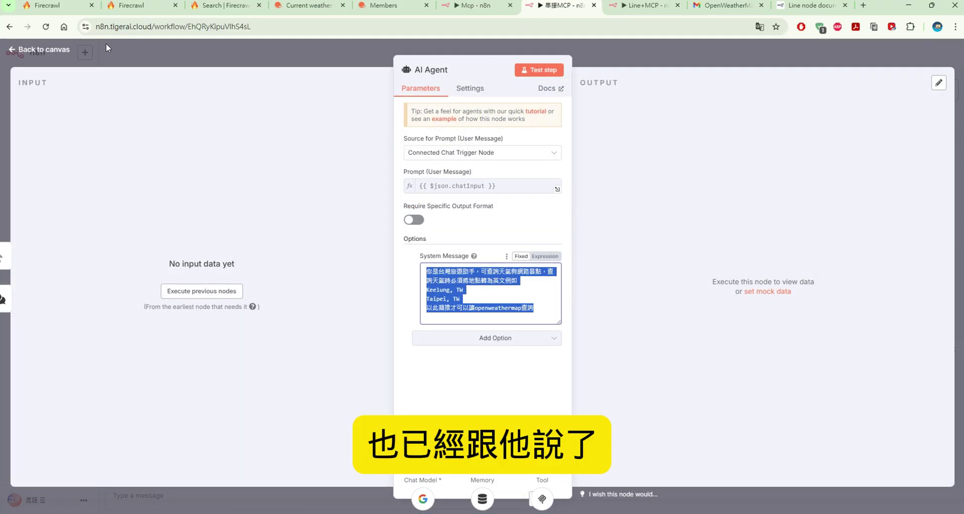
click(40, 49)
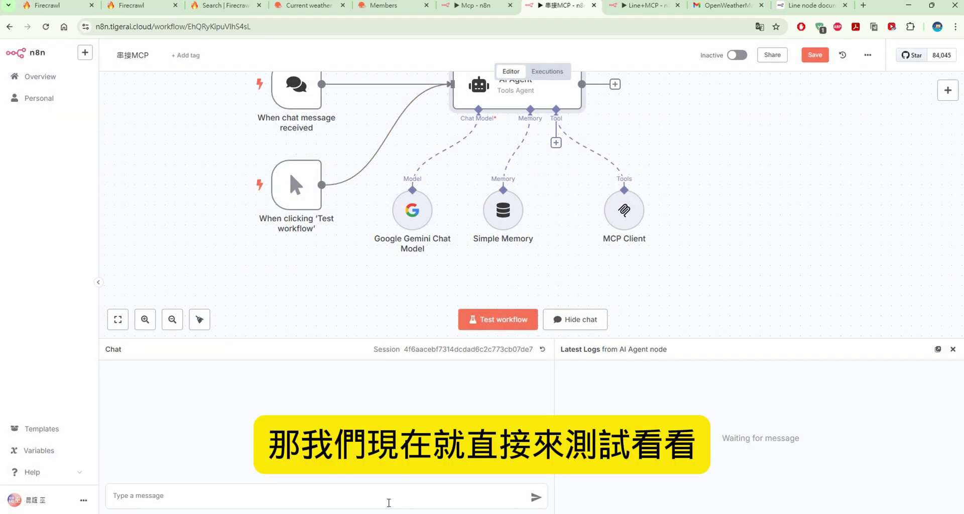
Ask the agent 請問現在高雄天氣如何 in the chat and highlight the weather details in its reply
right_click(460, 497)
click(522, 332)
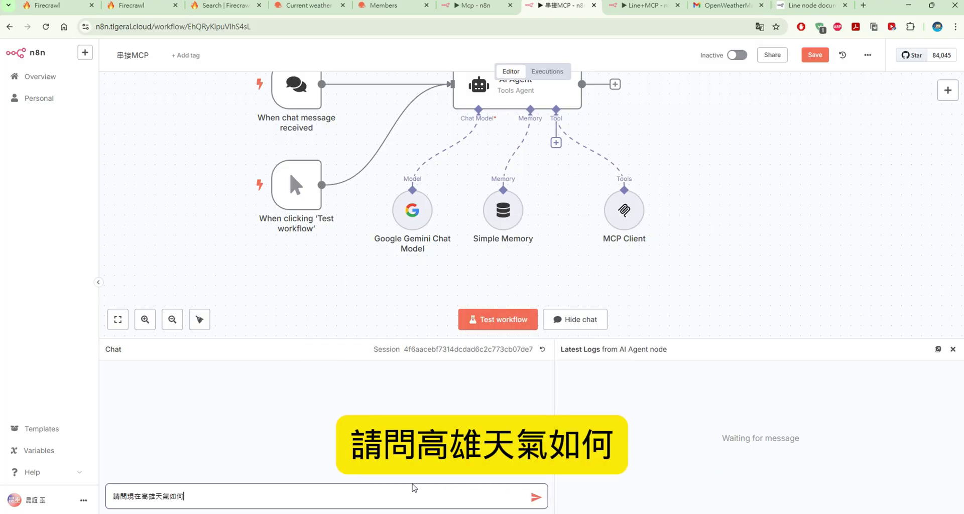
click(536, 498)
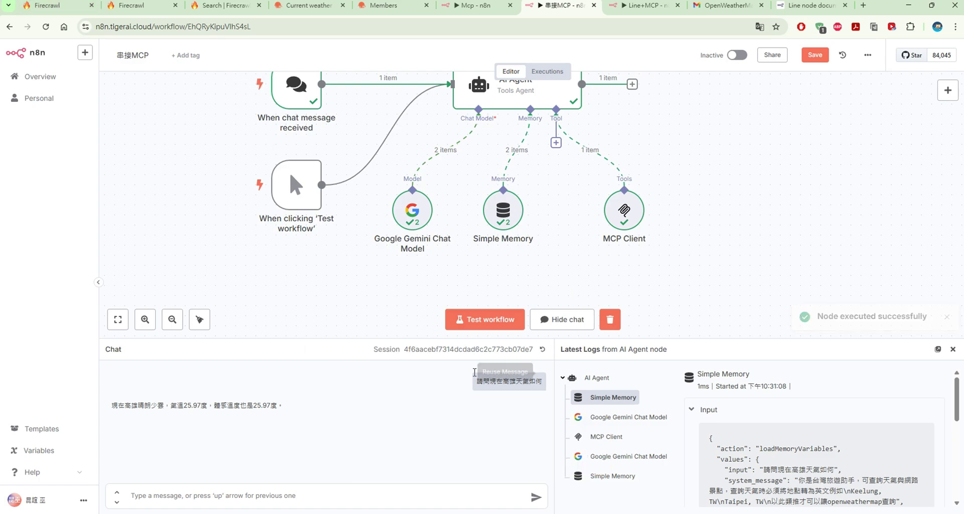
drag(144, 401, 191, 408)
click(194, 409)
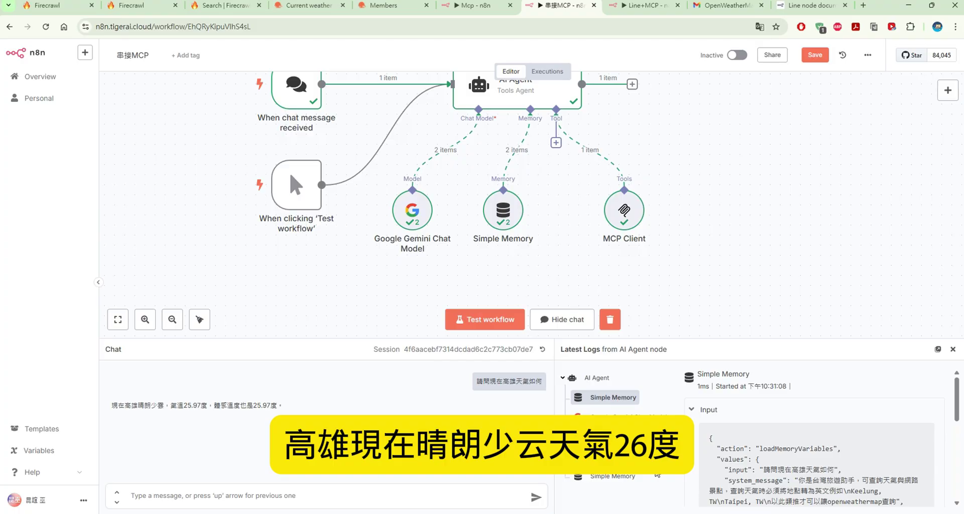
Review the Simple Memory and first Google Gemini Chat Model logs, and highlight the City value in the MCP Client log's input
scroll(781, 385, down, 2)
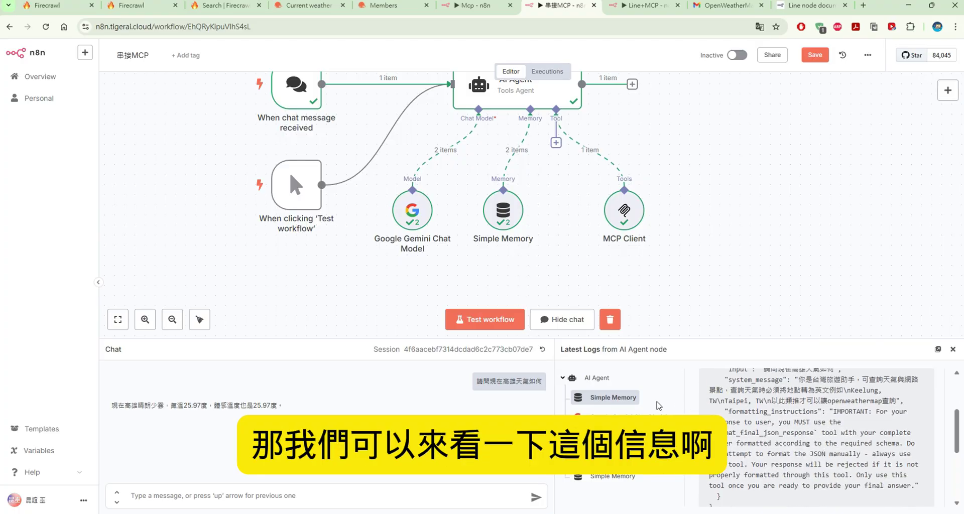
click(643, 417)
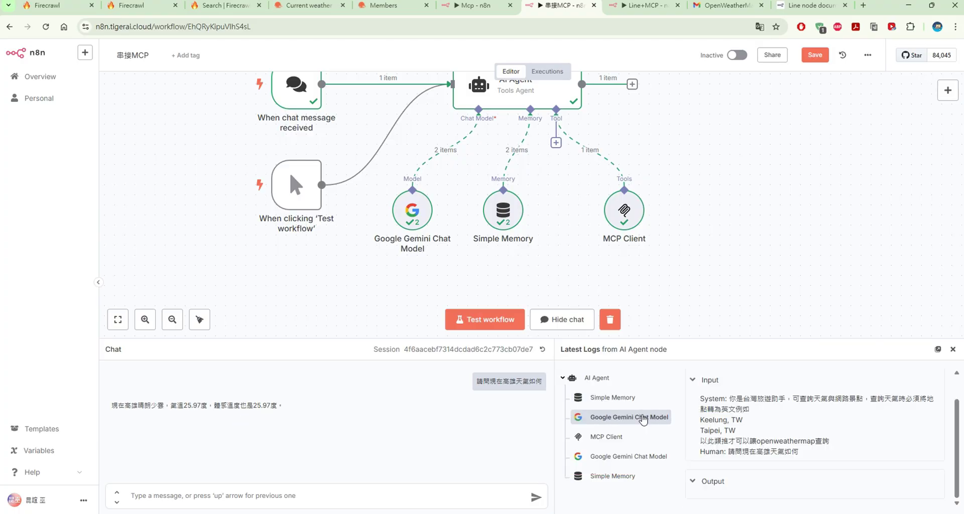
click(617, 437)
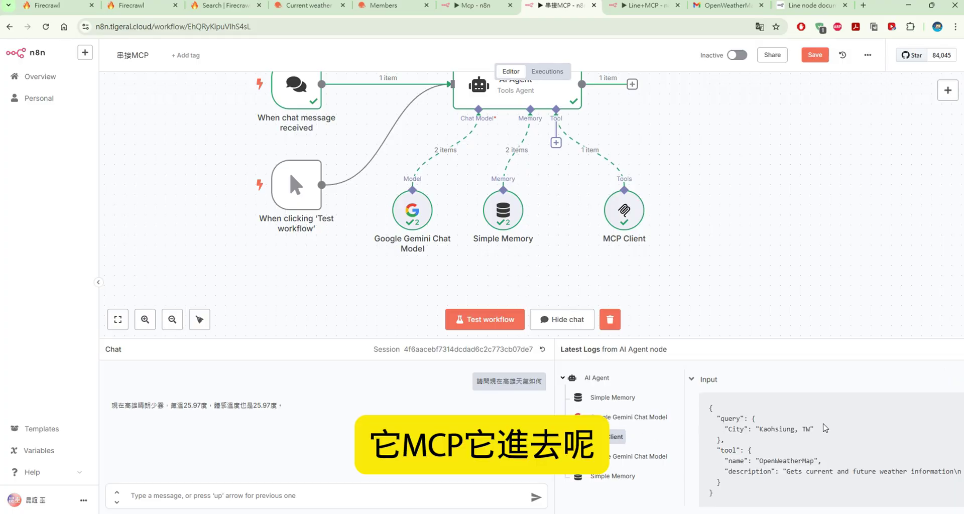
drag(808, 429, 762, 432)
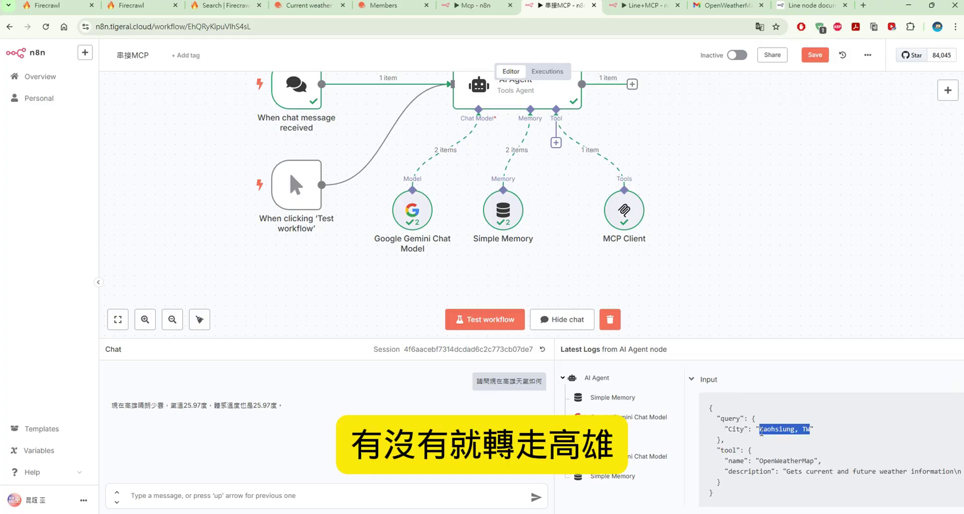
click(820, 433)
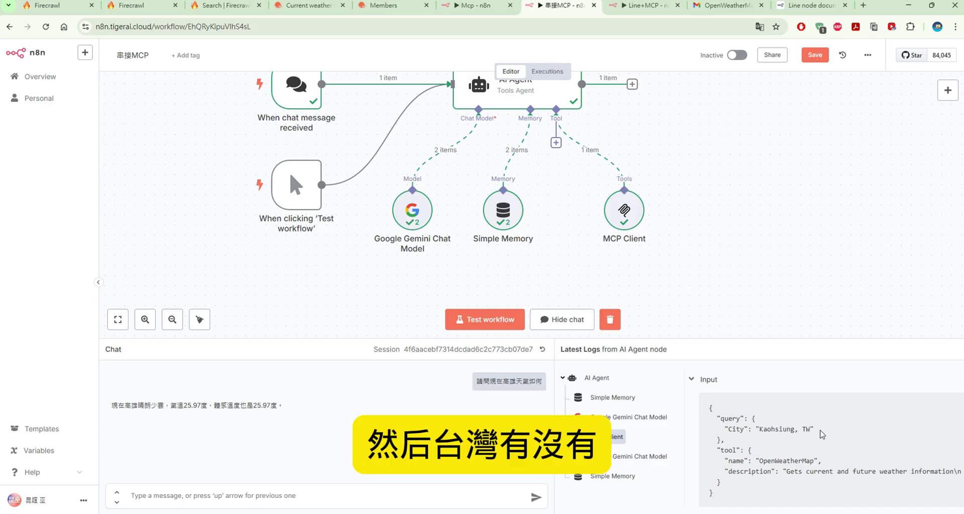
Examine the raw weather response in the output of the MCP Client log entry
scroll(822, 435, down, 2)
scroll(822, 434, down, 2)
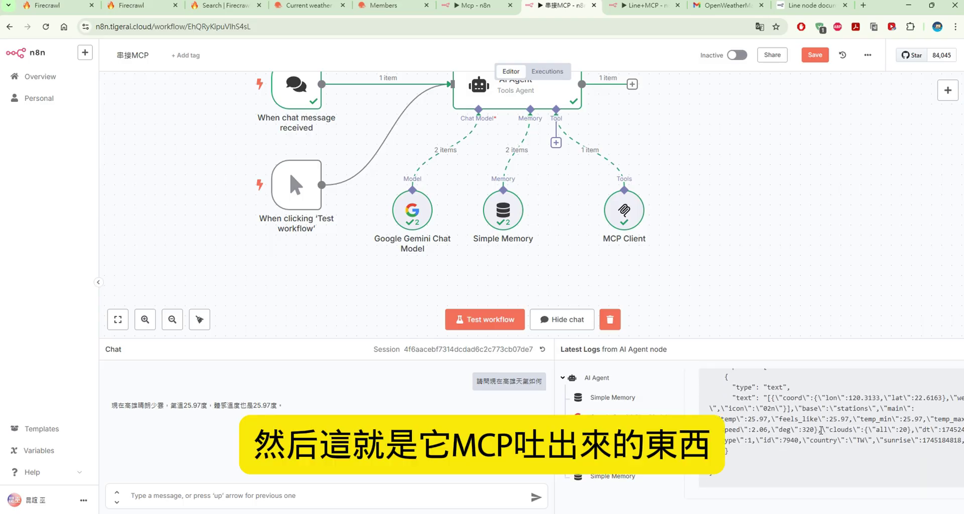
drag(748, 387, 820, 453)
click(820, 453)
double_click(820, 453)
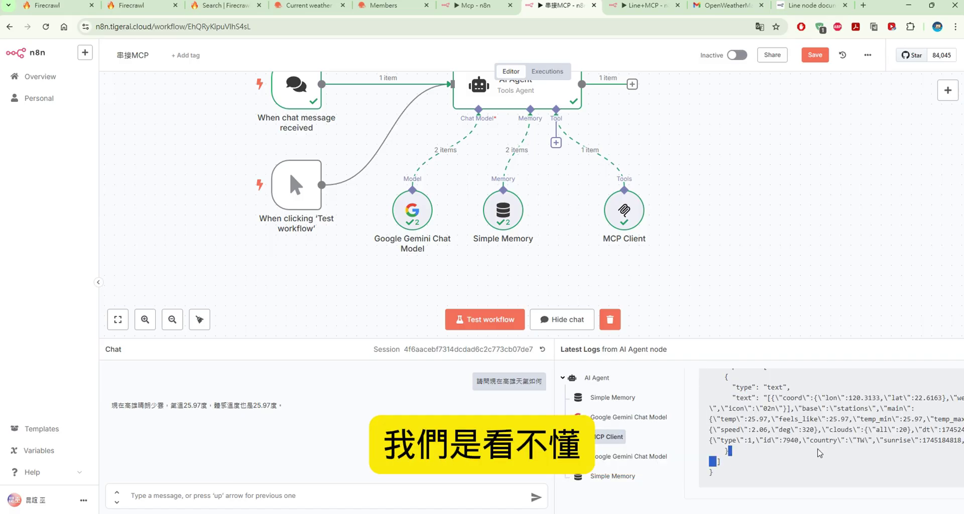
Read the second Google Gemini Chat Model log entry and highlight its output sentence
click(660, 457)
scroll(816, 417, up, 5)
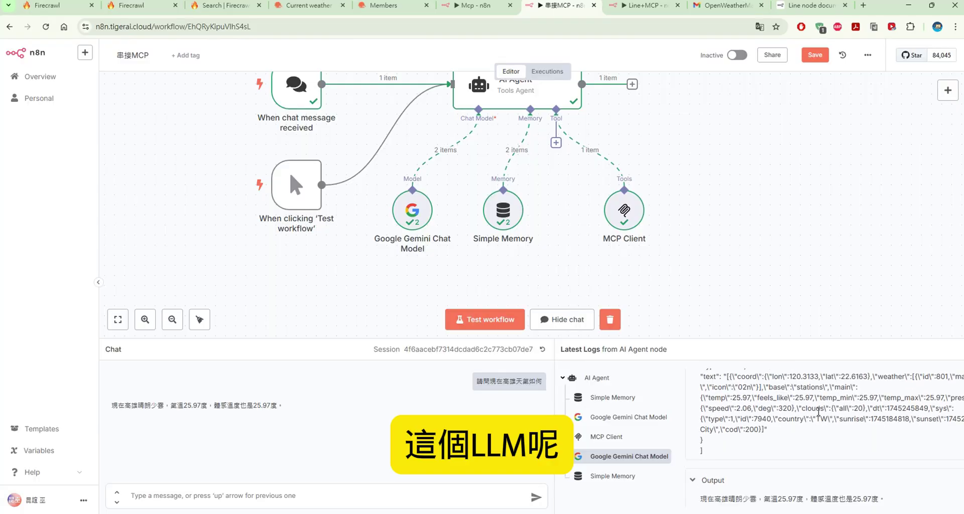
scroll(819, 415, up, 3)
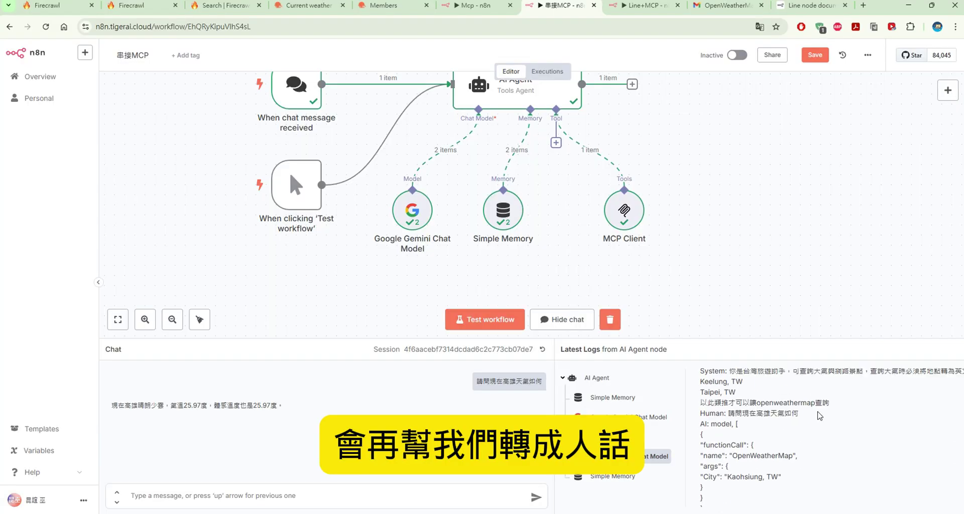
scroll(820, 416, down, 5)
scroll(820, 416, up, 8)
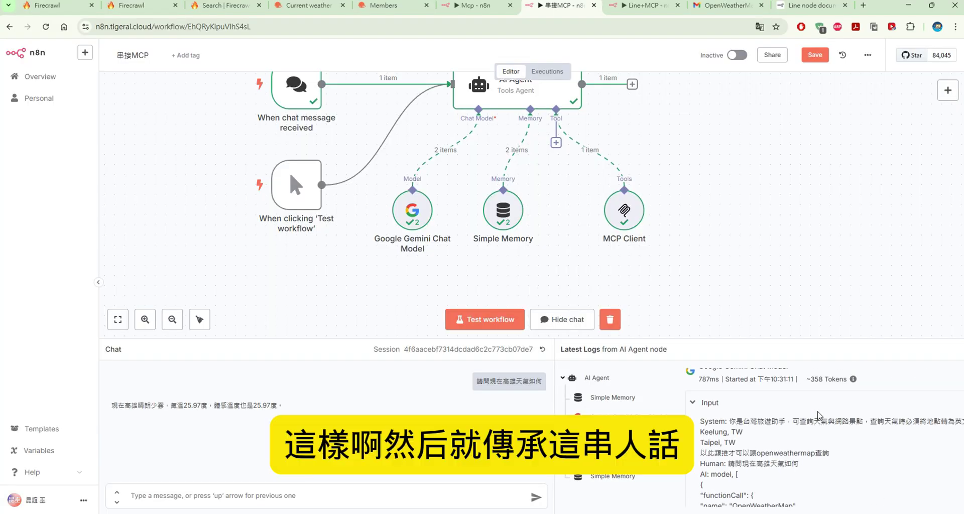
scroll(819, 416, down, 5)
drag(892, 483, 701, 486)
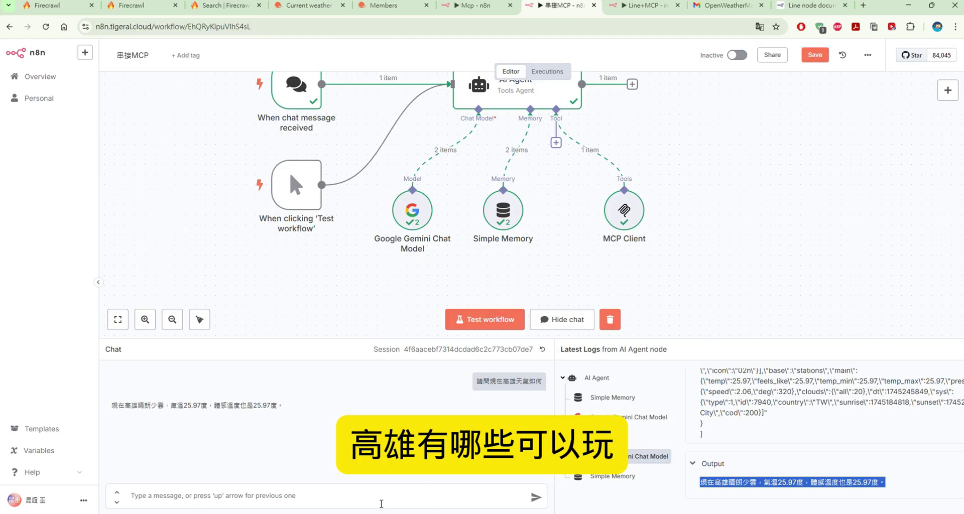
Ask the agent 高雄有哪些景點可玩? in the chat
click(375, 507)
text(高雄有哪些景點可玩?)
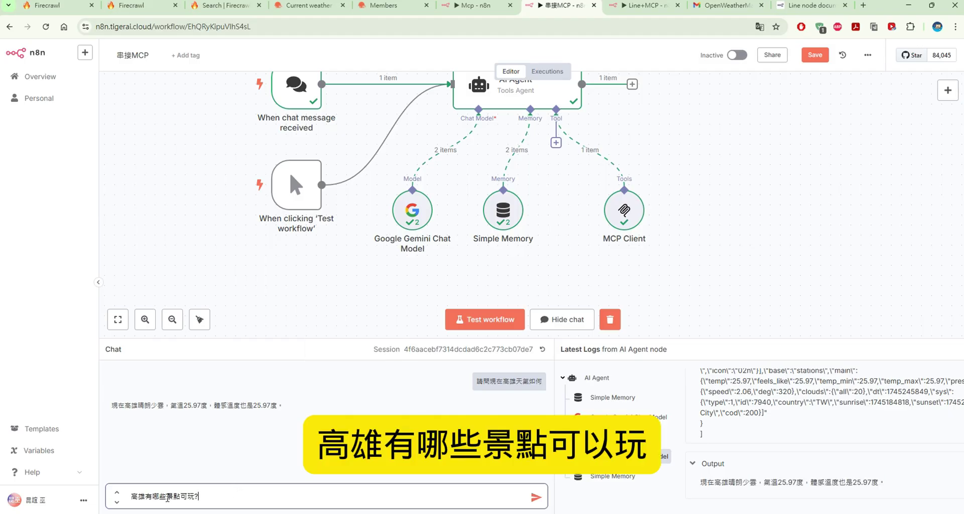
click(536, 498)
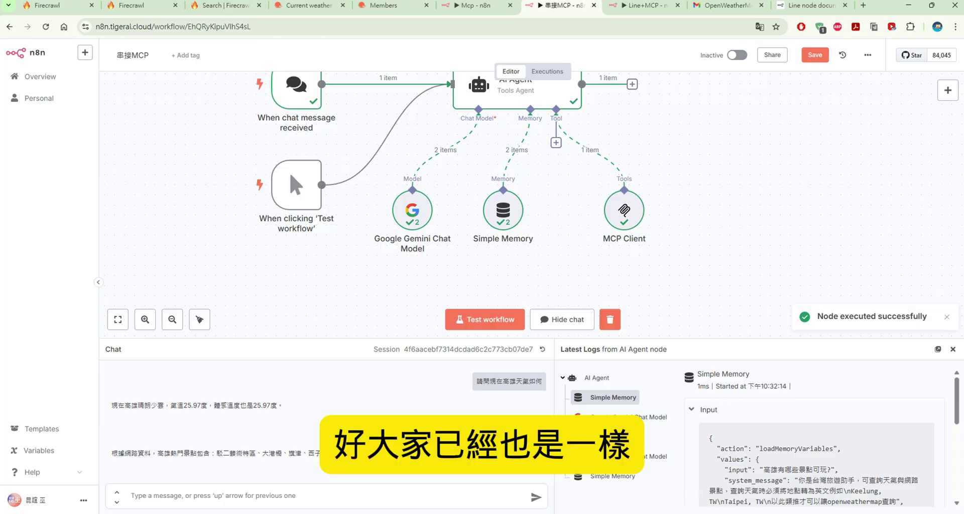
Inspect the query and tool details in the MCP Client log's input for the attractions question
click(607, 436)
scroll(853, 430, down, 5)
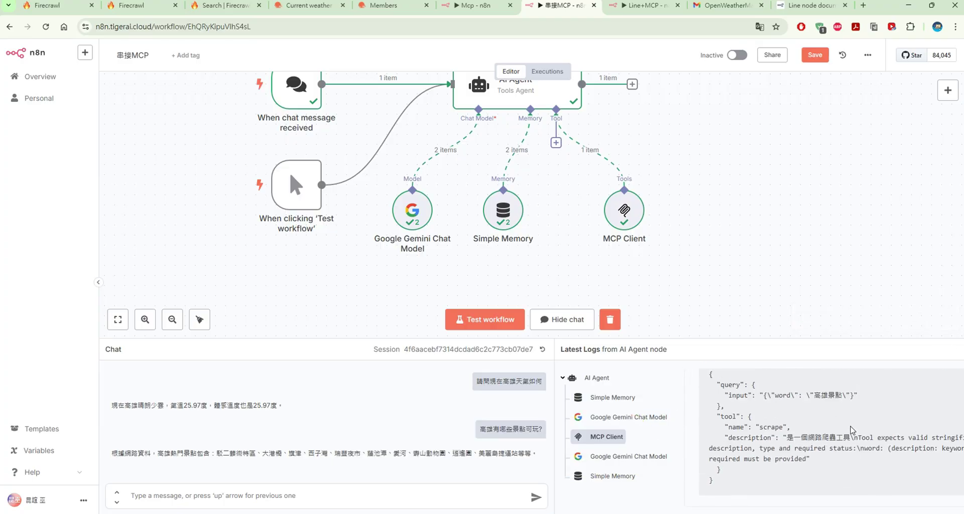
scroll(852, 430, up, 1)
drag(843, 411, 815, 409)
scroll(831, 447, down, 1)
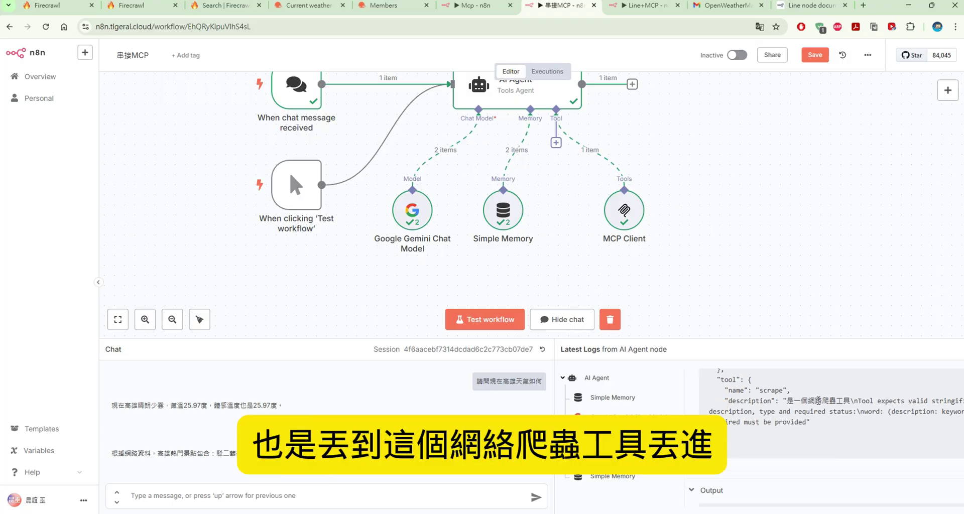
Examine the web search results in the MCP Client log's output and highlight the agent's attractions reply in the chat
scroll(820, 402, down, 6)
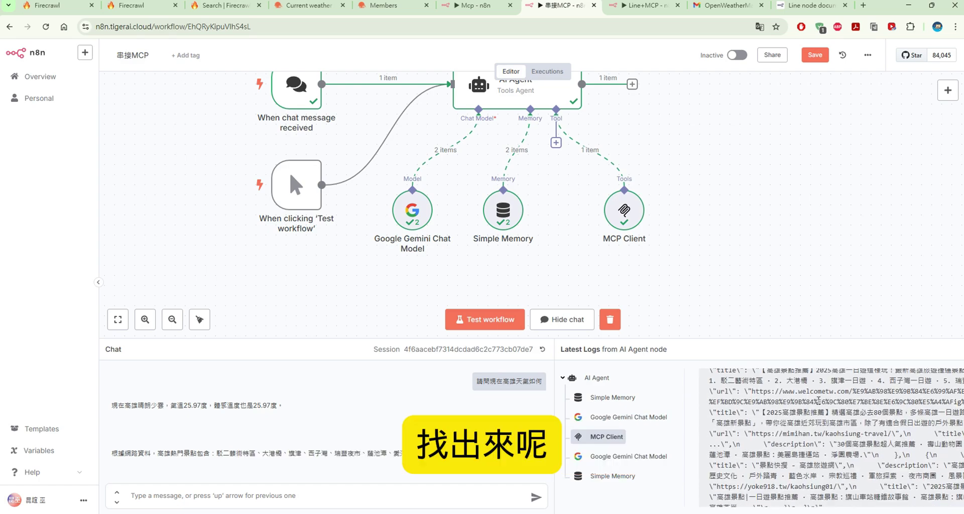
scroll(818, 400, up, 3)
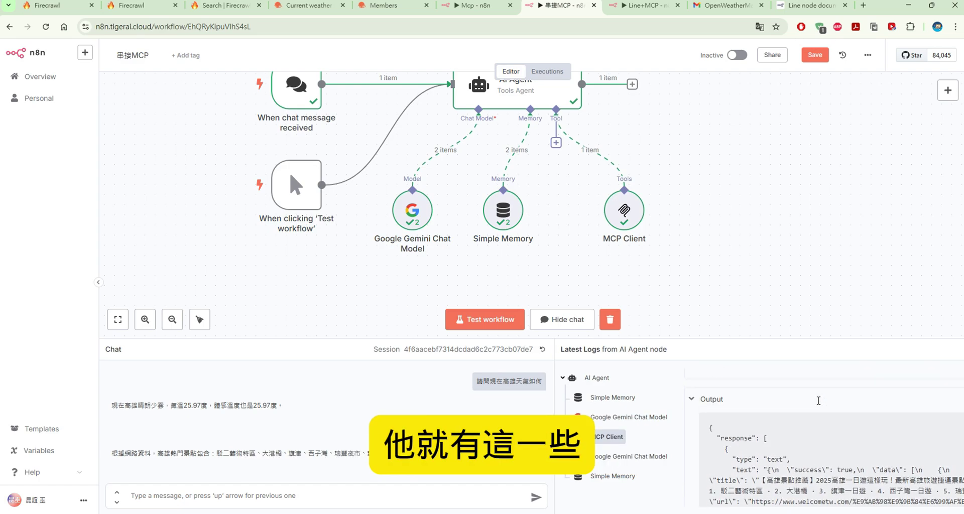
scroll(766, 405, down, 2)
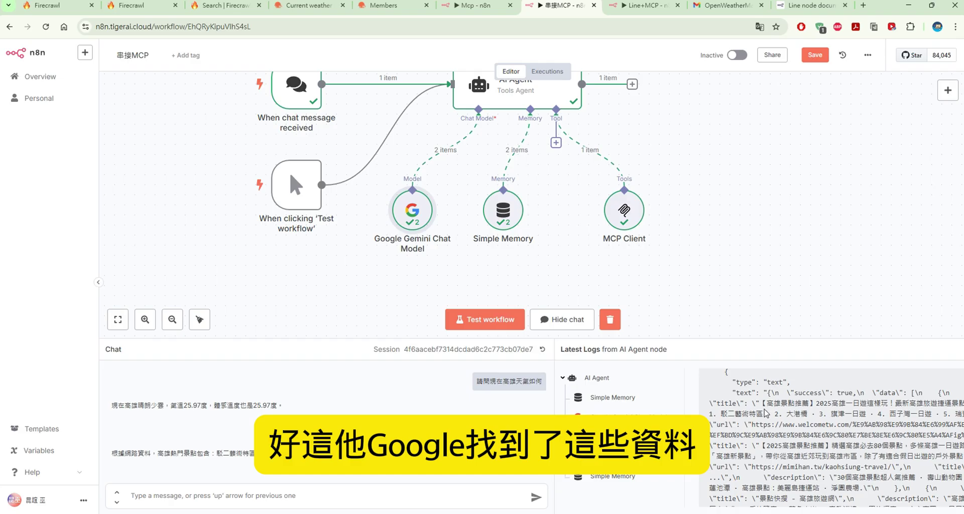
drag(764, 406, 882, 446)
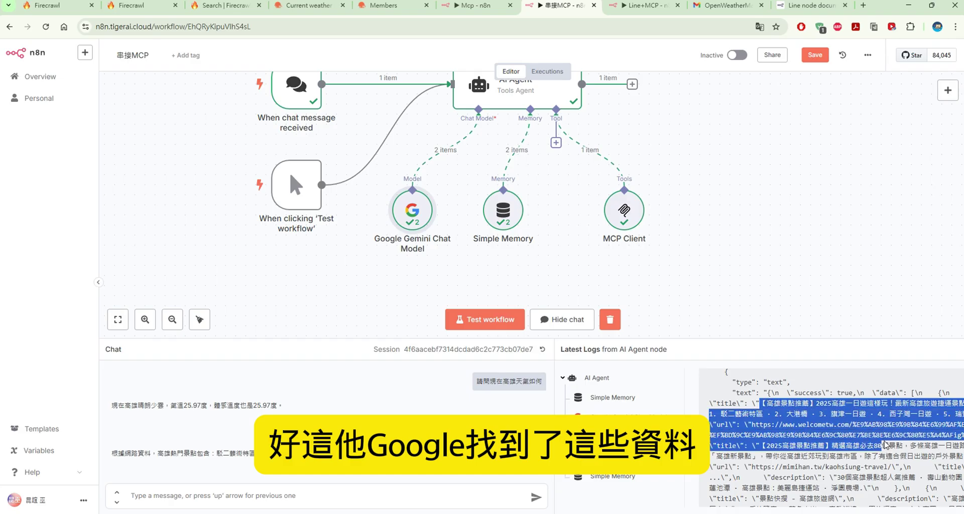
scroll(885, 425, down, 1)
scroll(885, 425, down, 1)
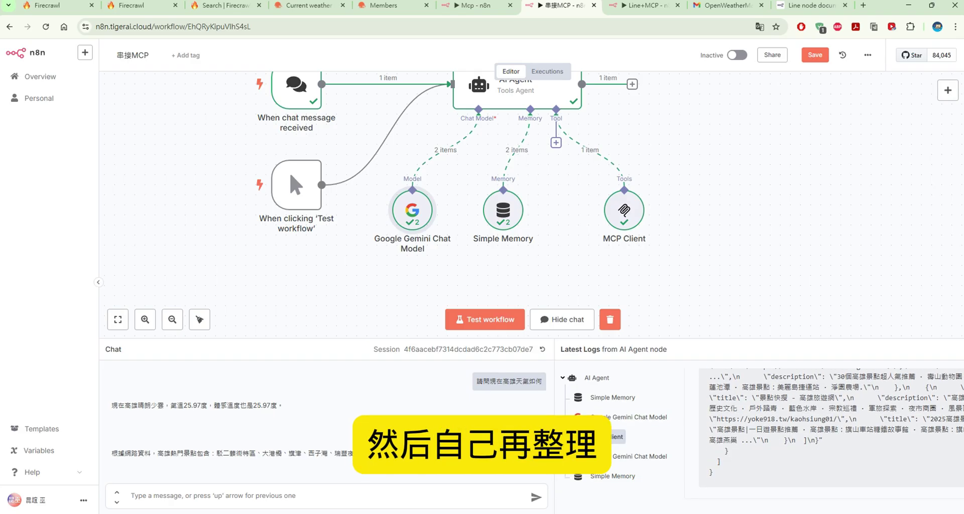
drag(352, 454, 115, 448)
click(115, 449)
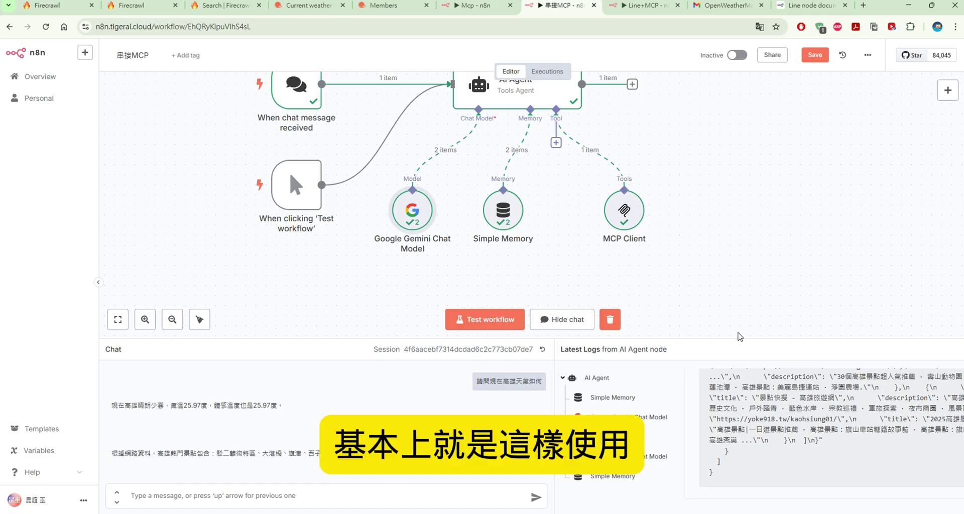
Inspect the OpenWeatherMap node's input and output in the Mcp workflow's execution from Apr 21, 22:31:10
click(486, 10)
click(547, 73)
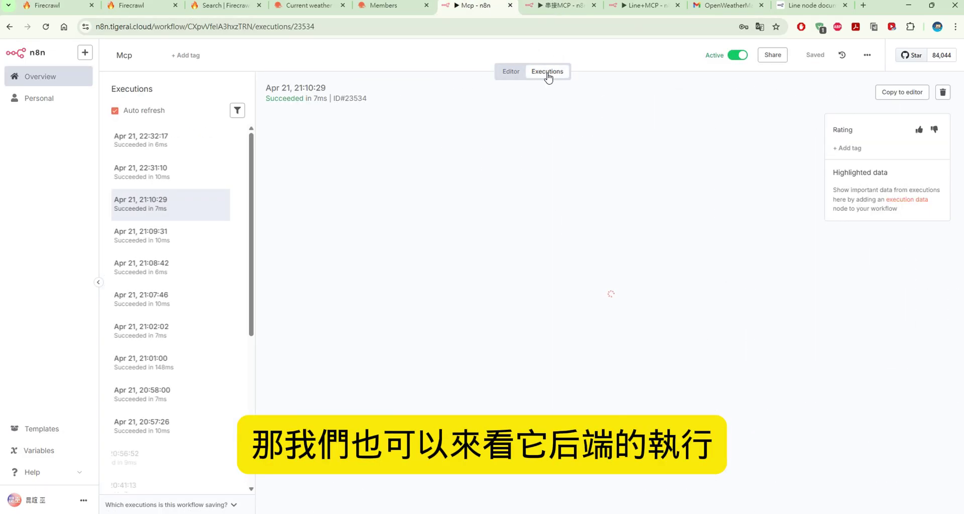
click(200, 171)
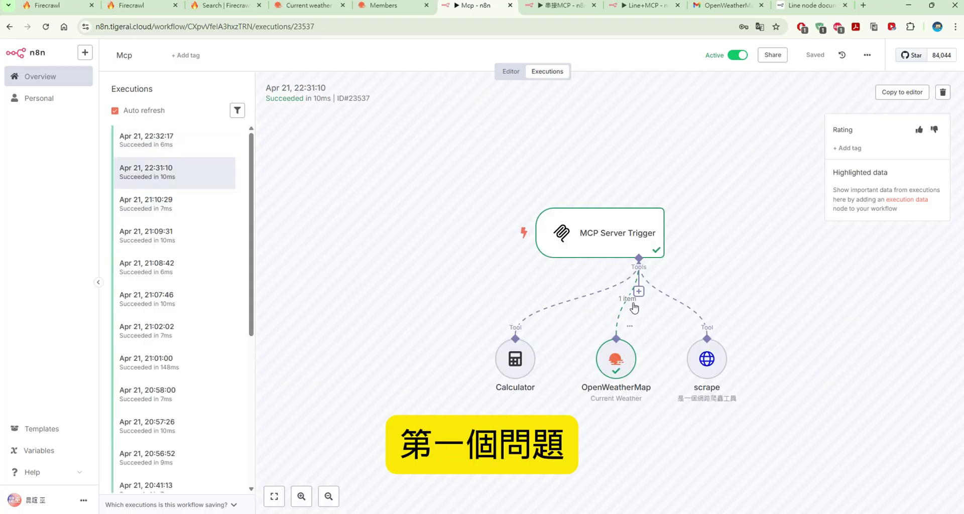
double_click(621, 360)
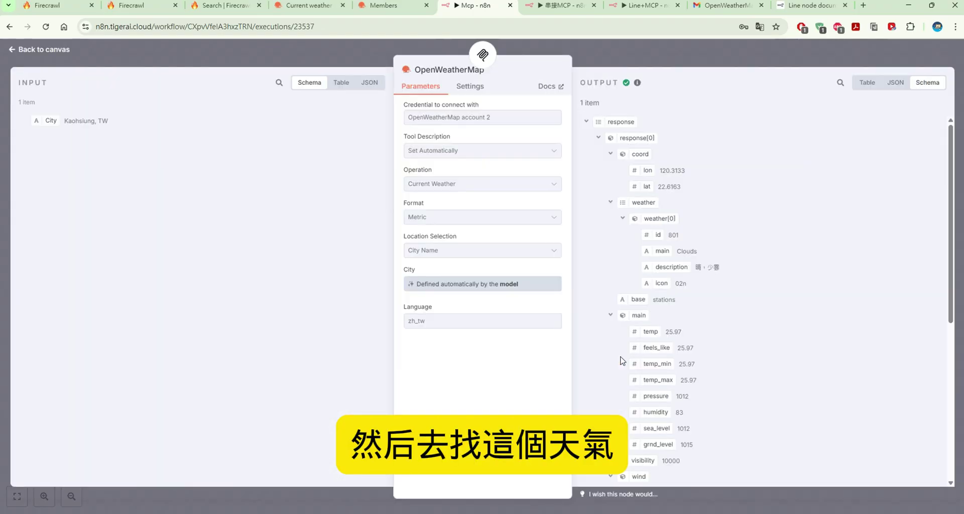
scroll(677, 325, down, 5)
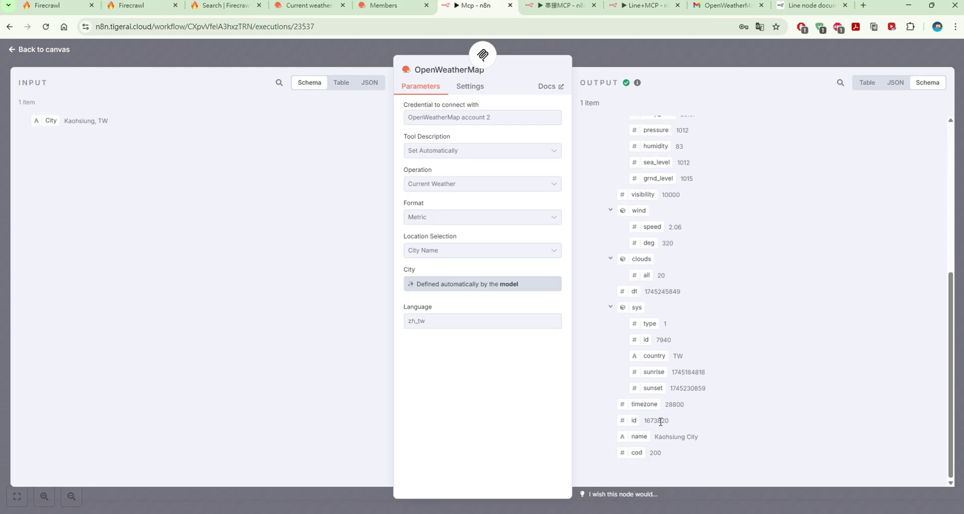
click(93, 49)
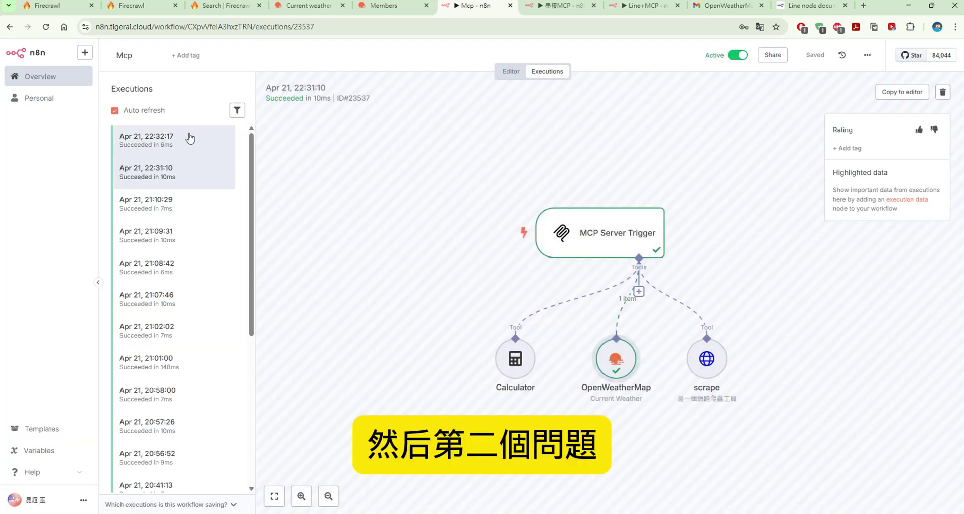
Inspect the scrape node's query word and response in the Apr 21, 22:32:17 execution, and return to the workflow editor
click(186, 142)
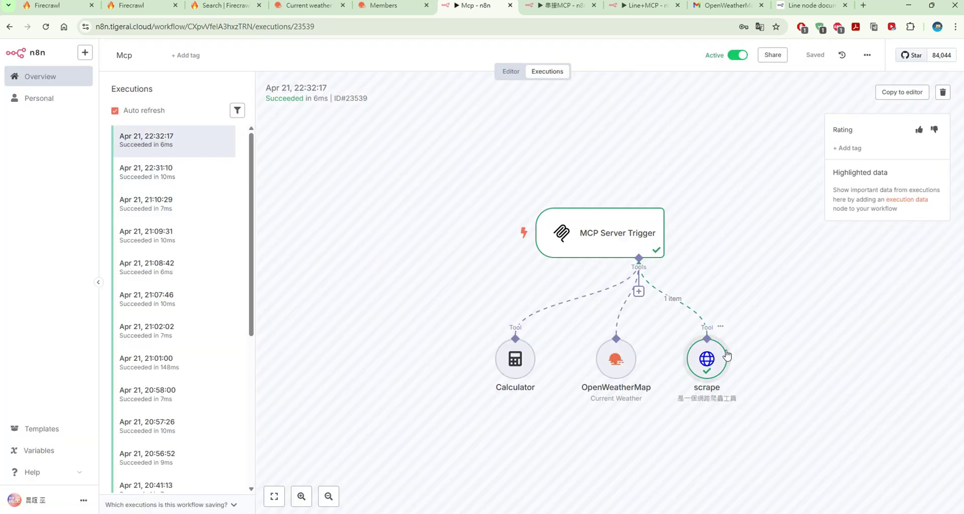
double_click(715, 354)
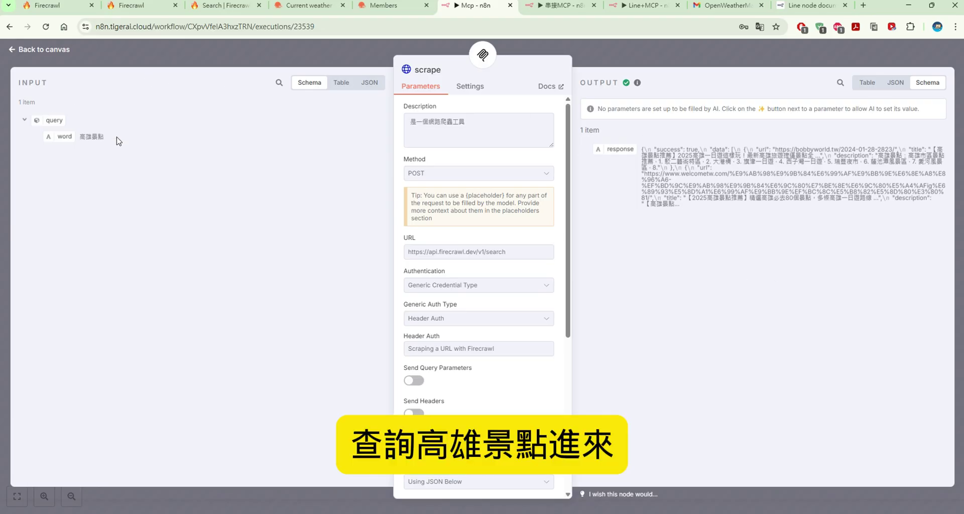
drag(114, 139, 87, 137)
scroll(530, 206, down, 5)
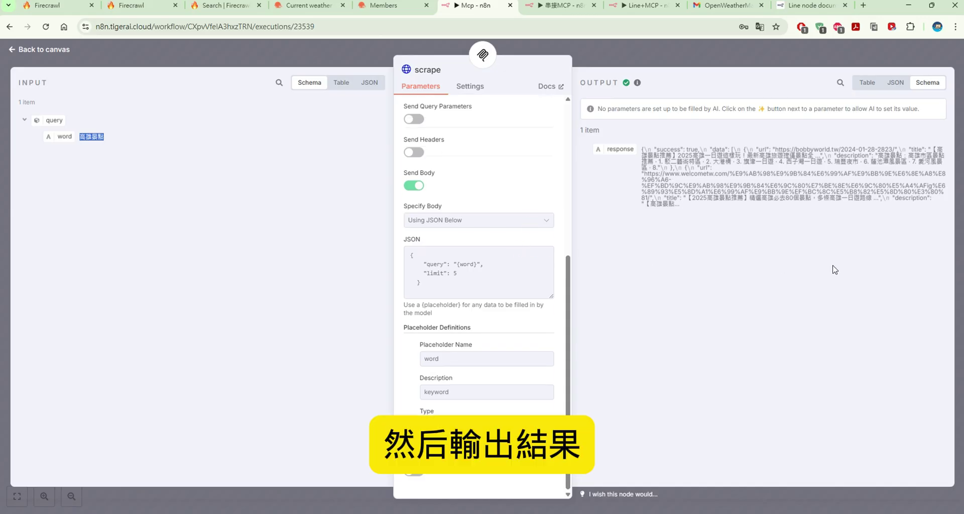
drag(817, 231, 628, 141)
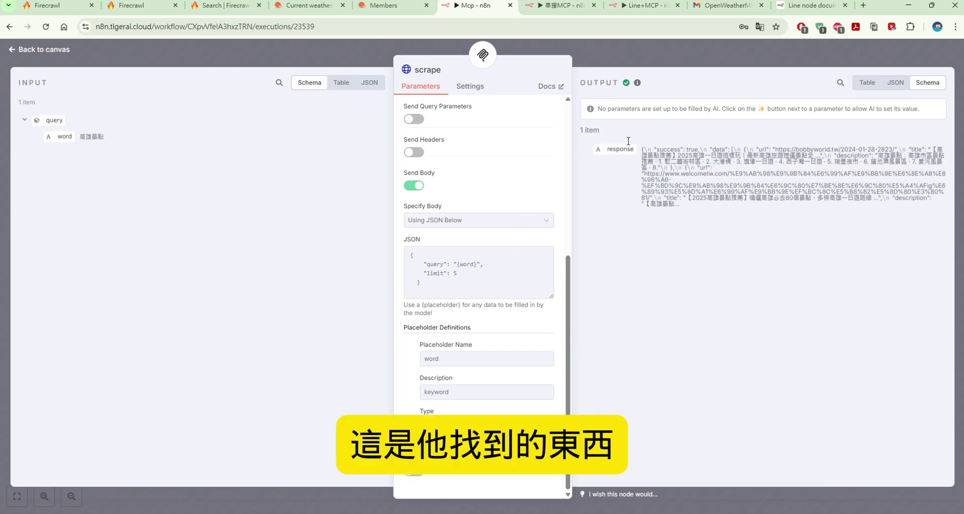
click(36, 51)
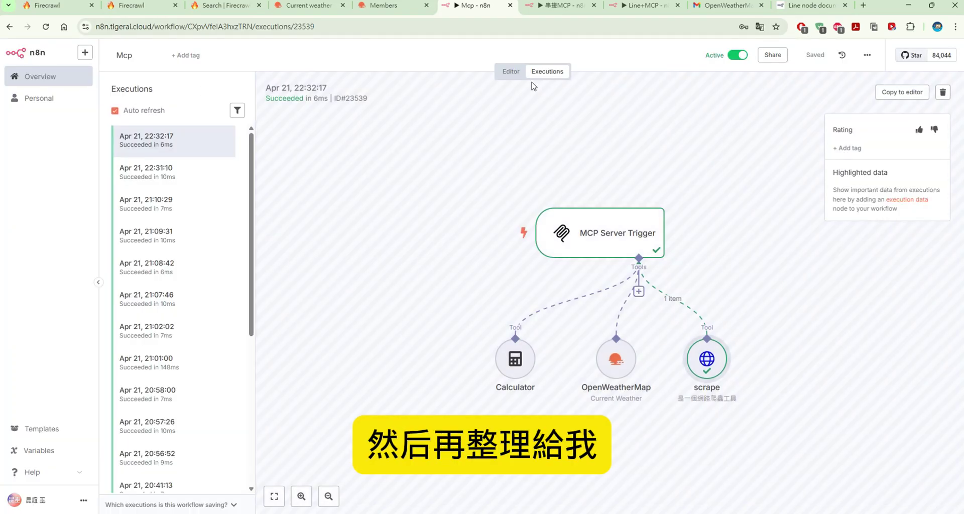
click(511, 71)
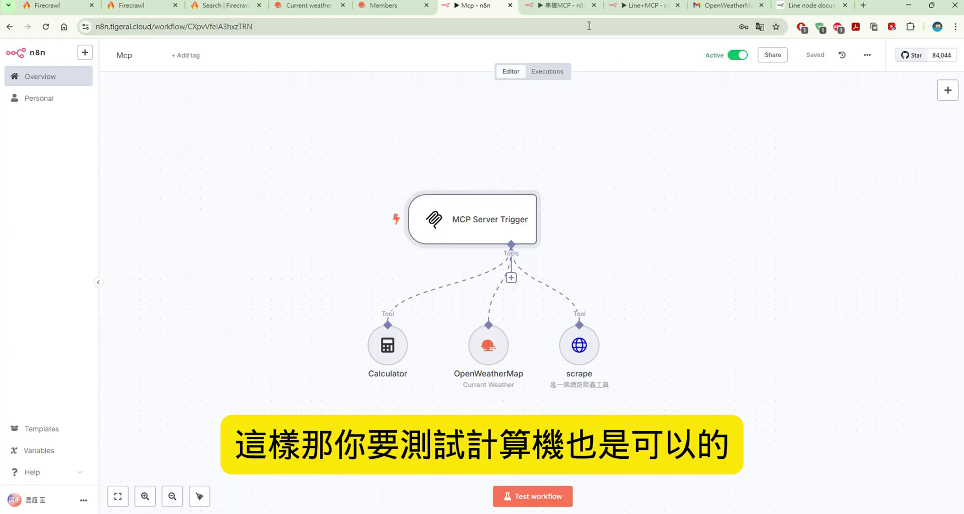
Ask the agent 請問消費1000+500是多少 in the 串接MCP chat and check the tool call in the MCP Client log
click(562, 11)
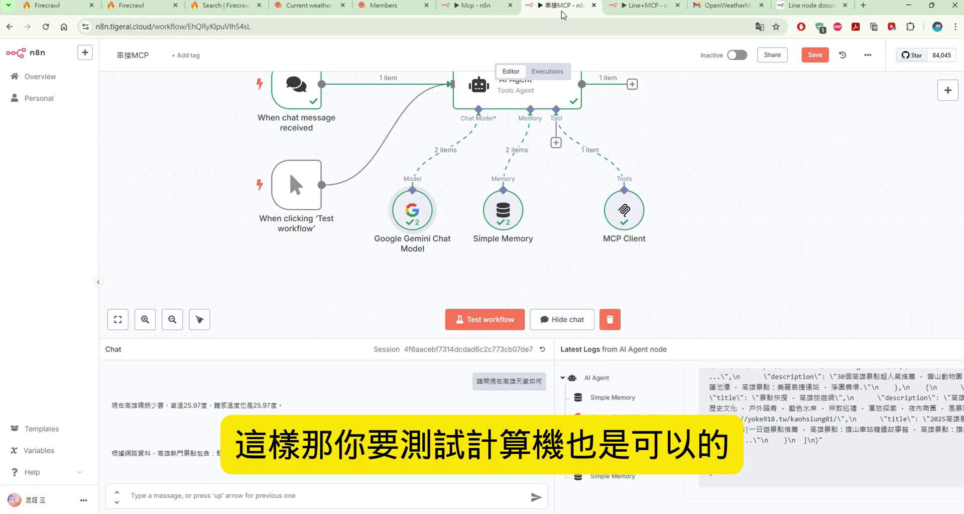
click(374, 494)
text(請問消費1000+500是多少)
key(Return)
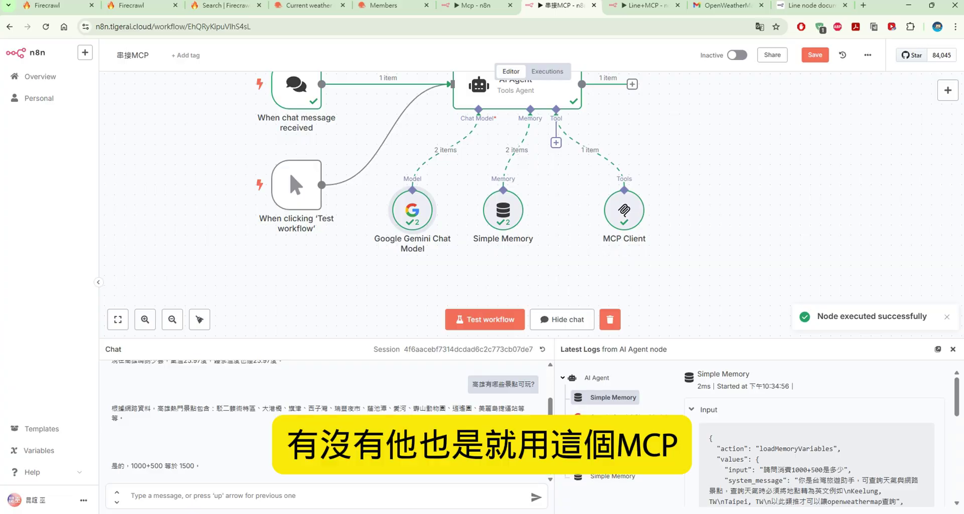
click(613, 437)
scroll(801, 443, down, 2)
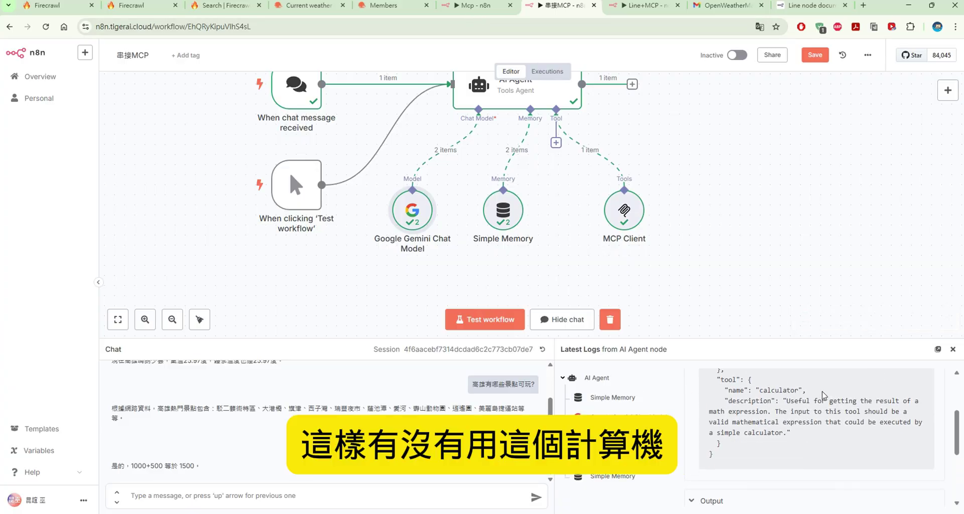
Highlight the calculator tool name in the log and the agent's answer in the chat, and compare with the Mcp workflow's Calculator tool
drag(802, 391, 756, 391)
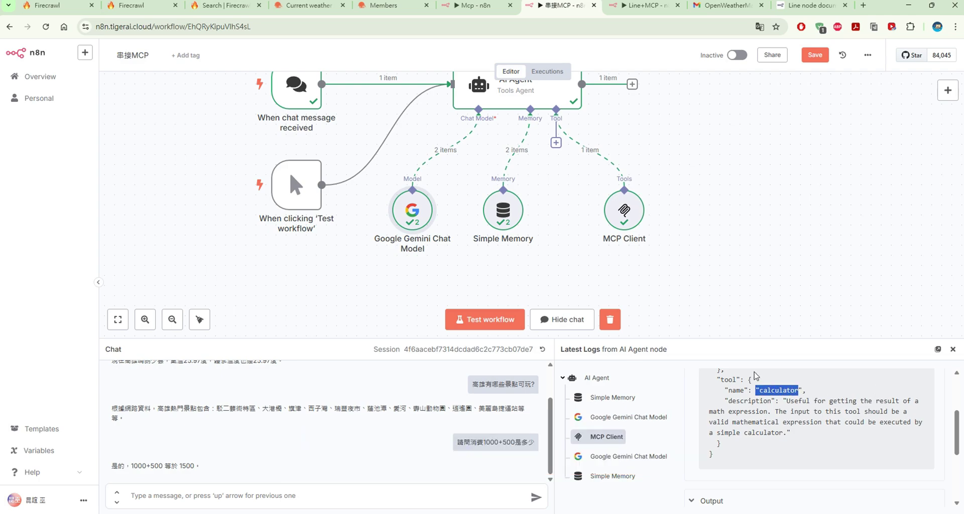
drag(198, 466, 111, 465)
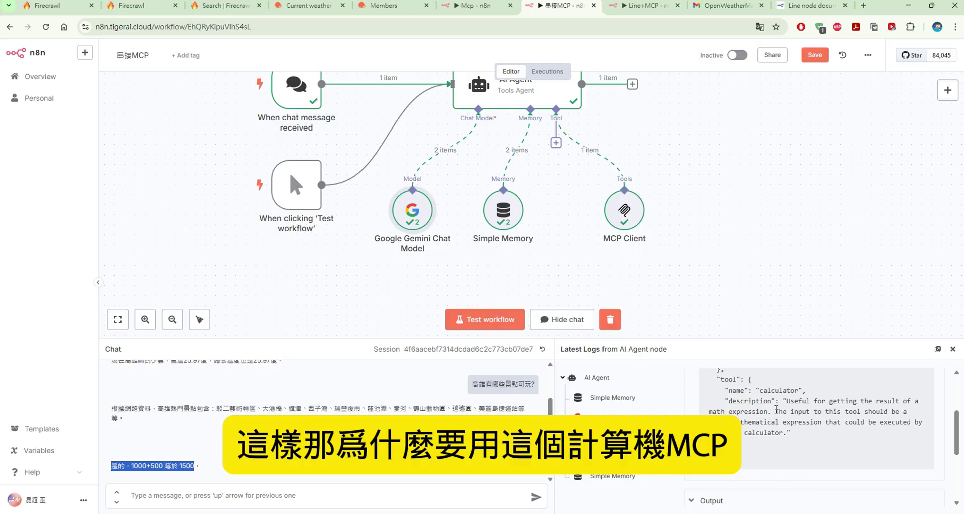
click(495, 7)
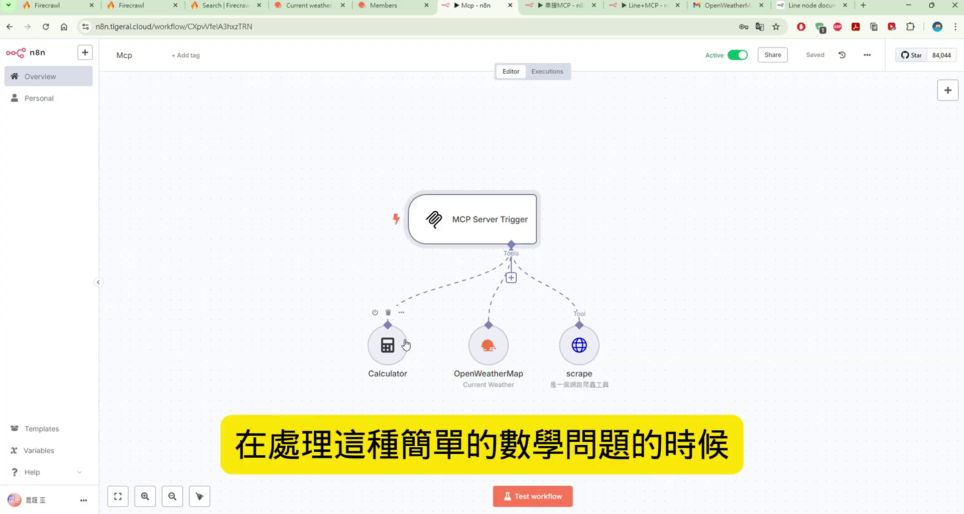
click(580, 6)
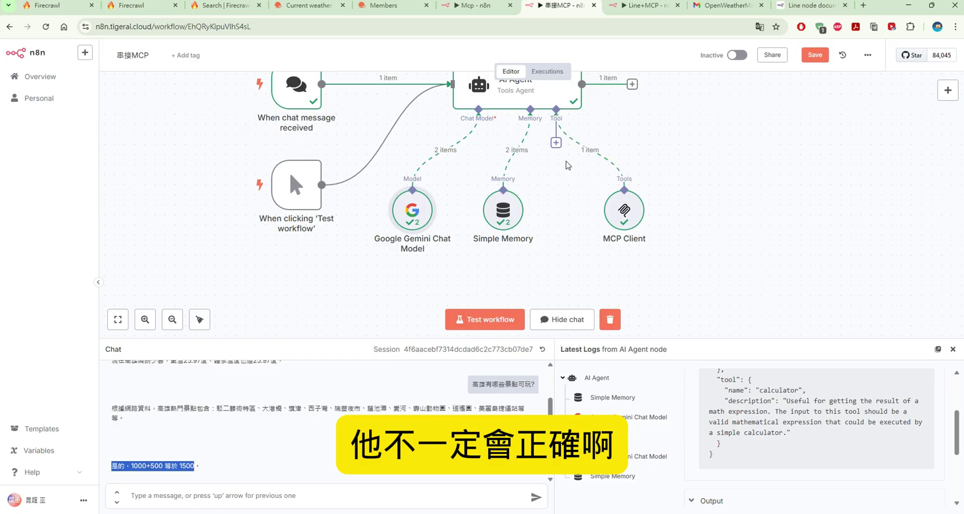
click(502, 6)
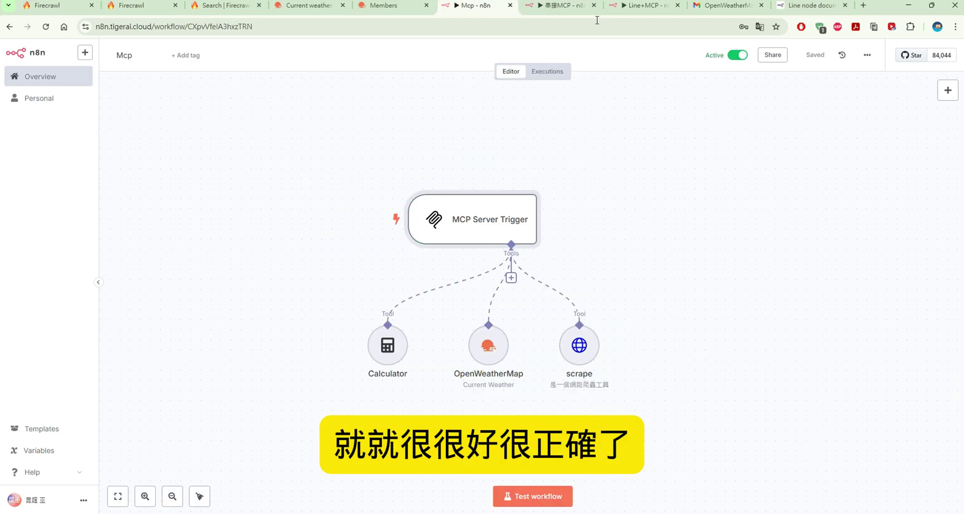
click(560, 6)
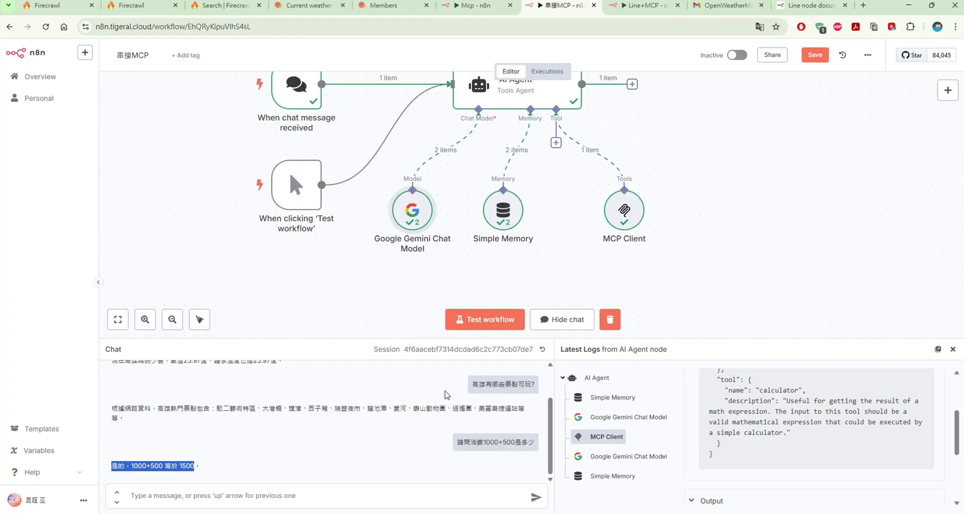
scroll(444, 394, up, 1)
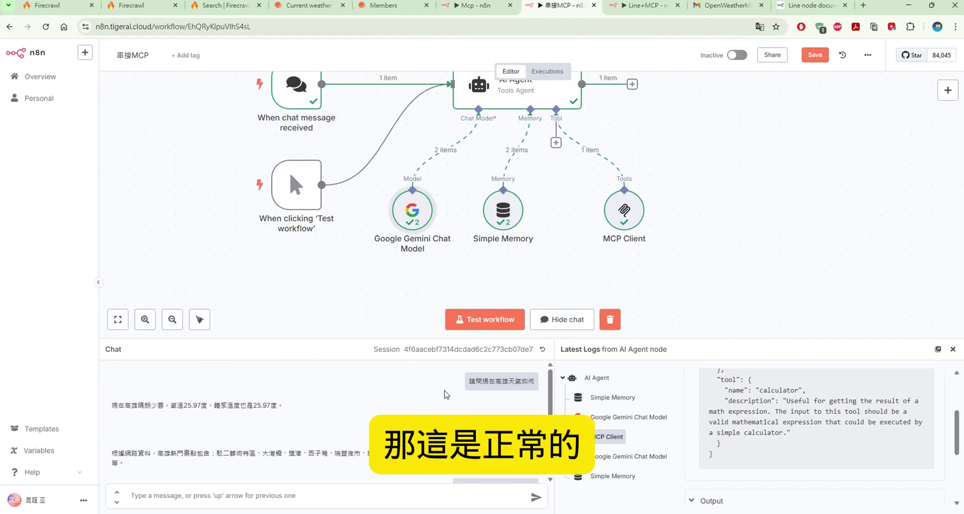
scroll(444, 394, down, 1)
drag(112, 466, 194, 466)
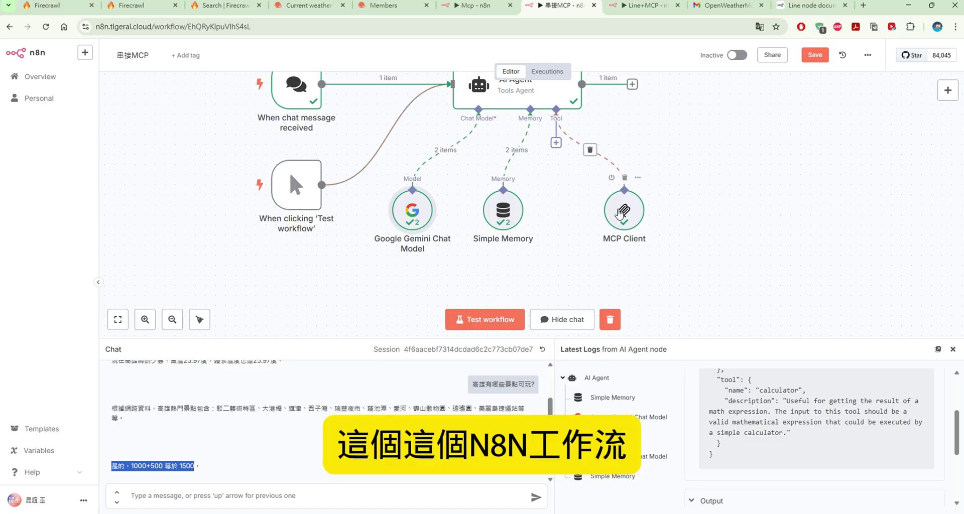
drag(621, 213, 600, 215)
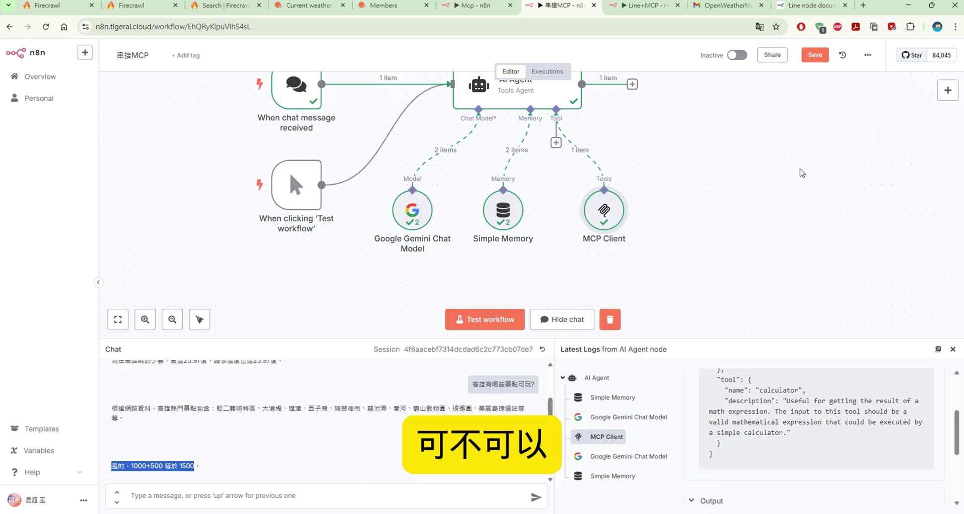
Open the AI Agent node in the Line+MCP workflow and inspect its prompt source options and user message expression
click(655, 11)
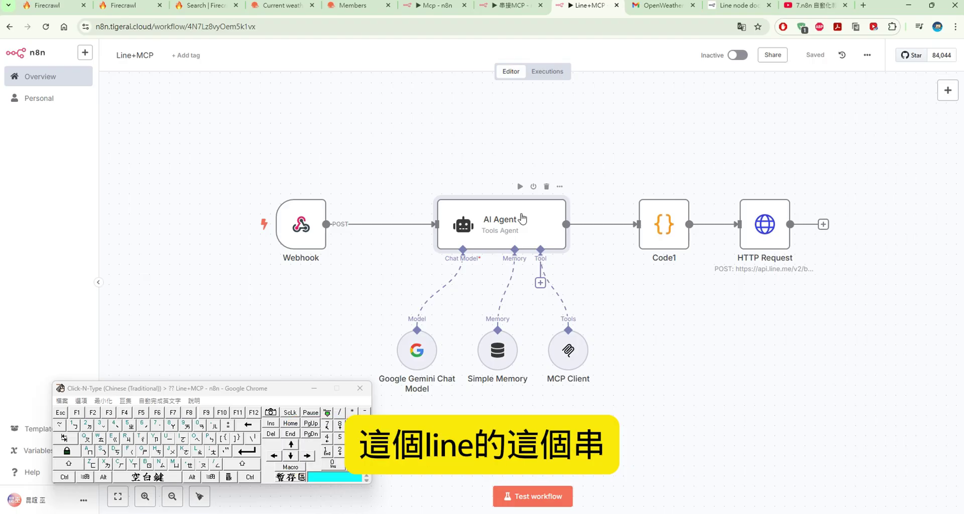
double_click(522, 218)
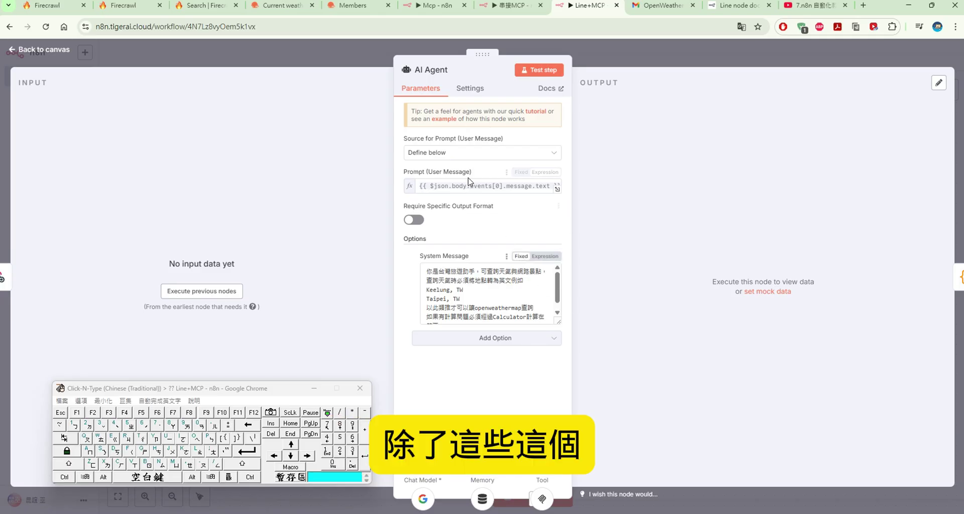
click(451, 158)
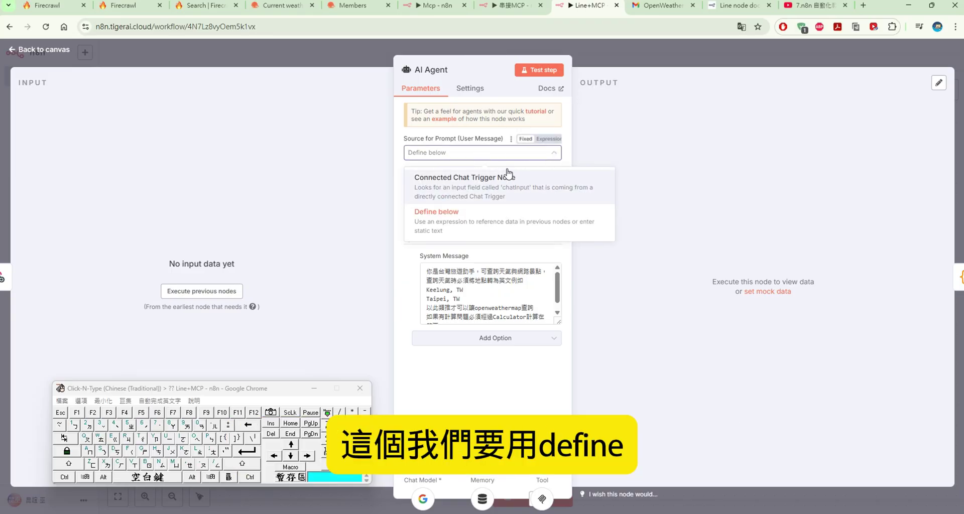
click(419, 152)
triple_click(482, 187)
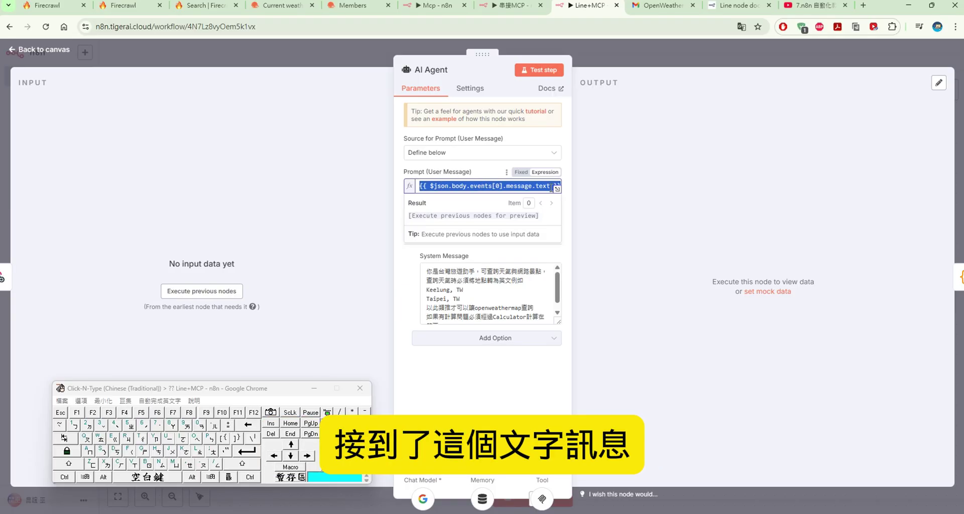
Enlarge the AI Agent's System Message field, review its weather and Calculator instructions, and return to the canvas
click(528, 307)
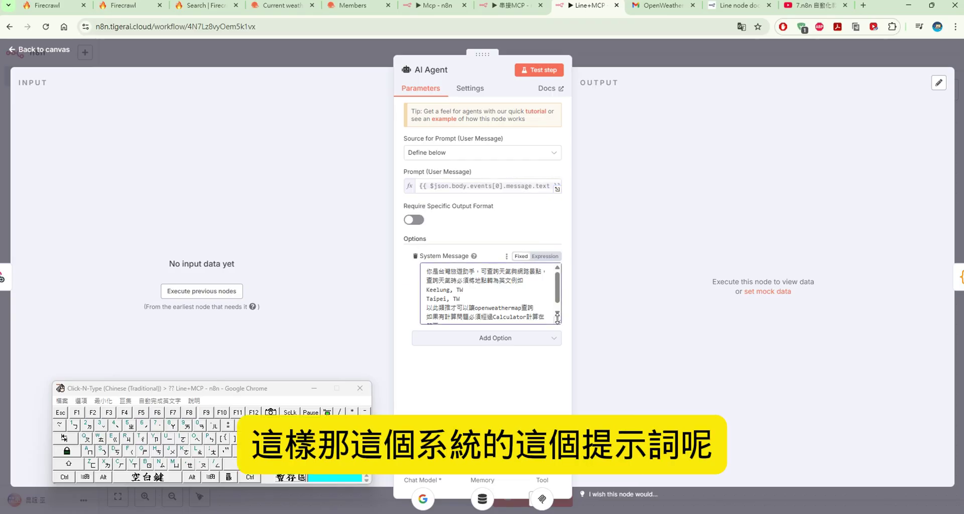
drag(558, 320, 558, 379)
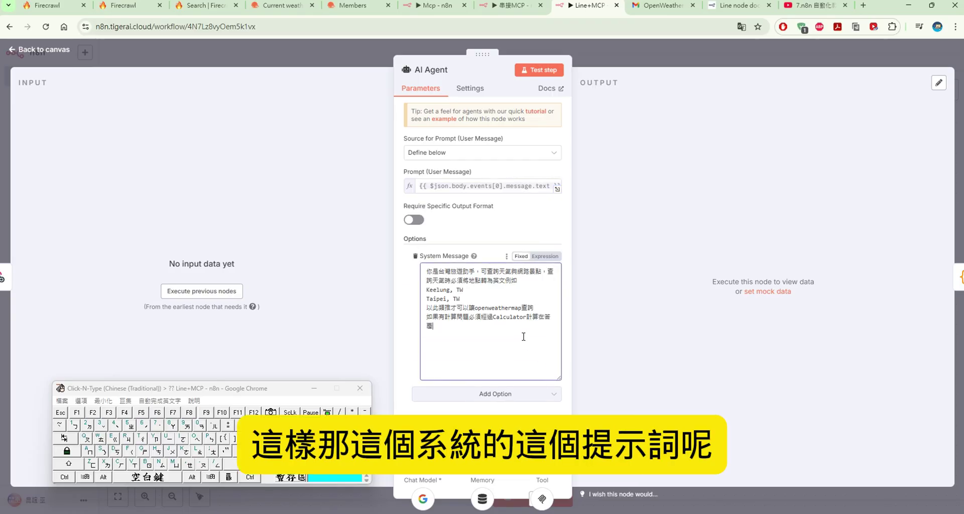
drag(523, 337, 426, 265)
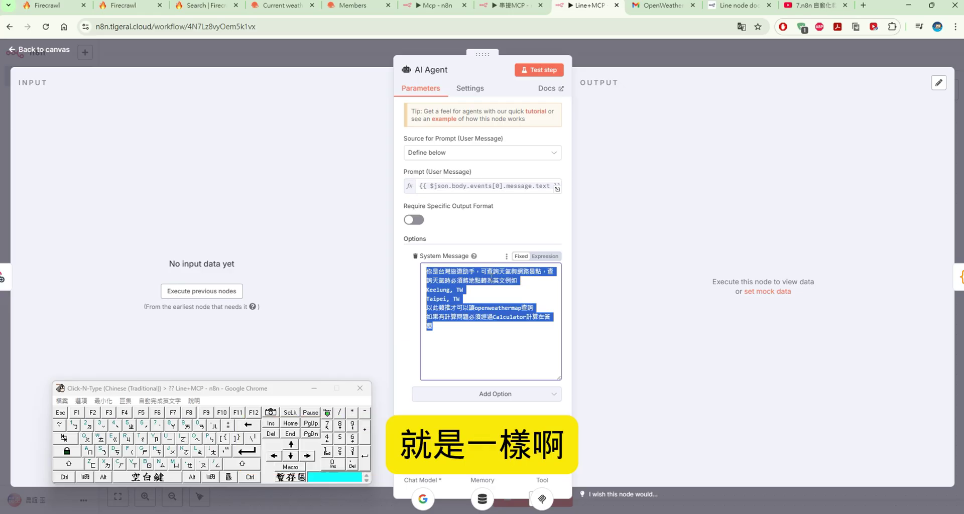
click(530, 280)
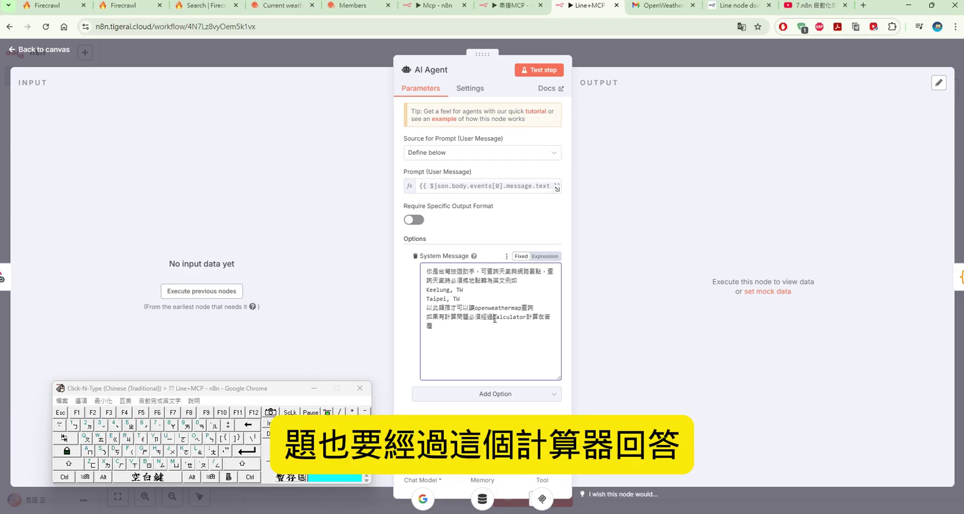
drag(493, 318, 529, 321)
click(529, 321)
click(64, 52)
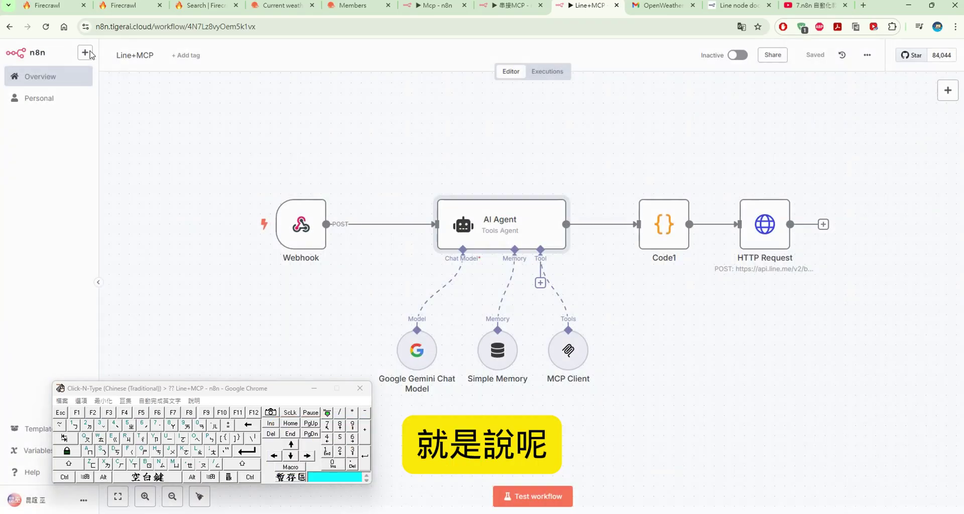
Inspect the Line+MCP Simple Memory node's context window length, Session ID options and message id key expression
double_click(497, 347)
click(449, 188)
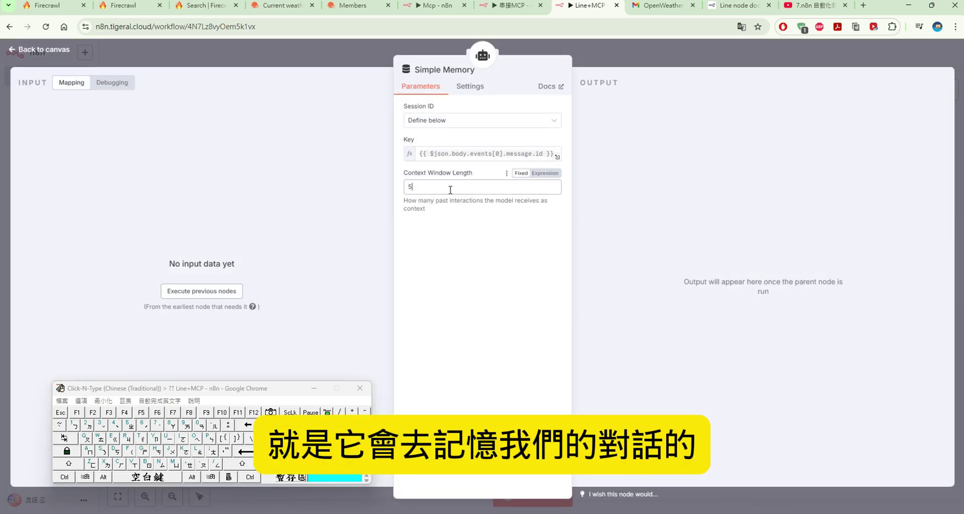
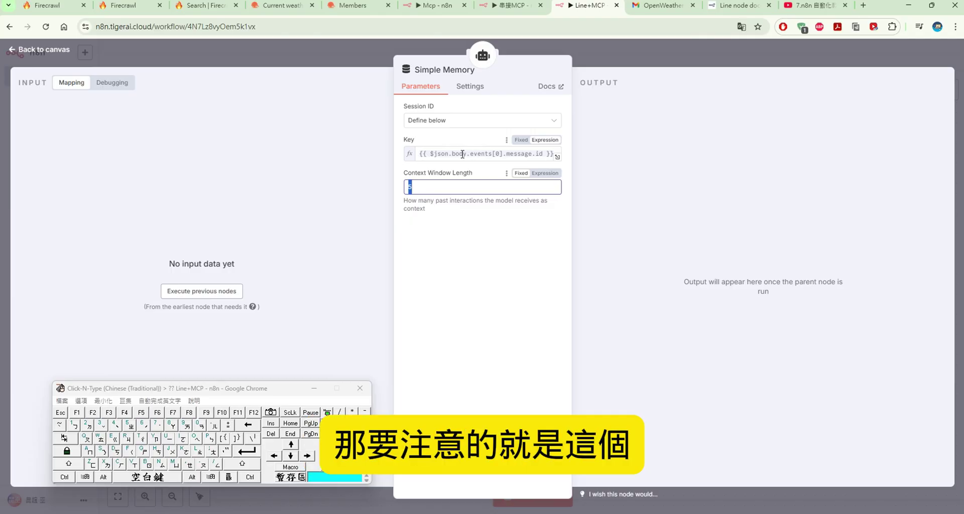
click(462, 154)
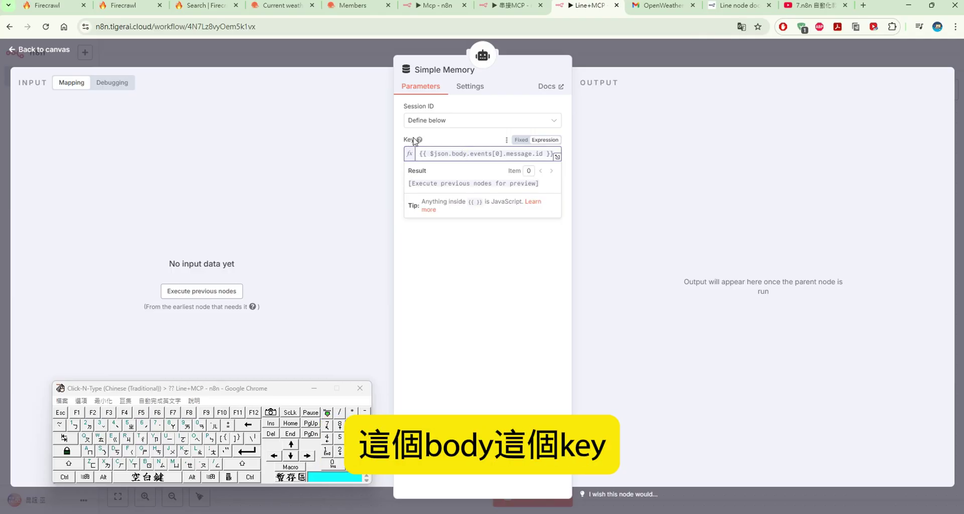
click(475, 120)
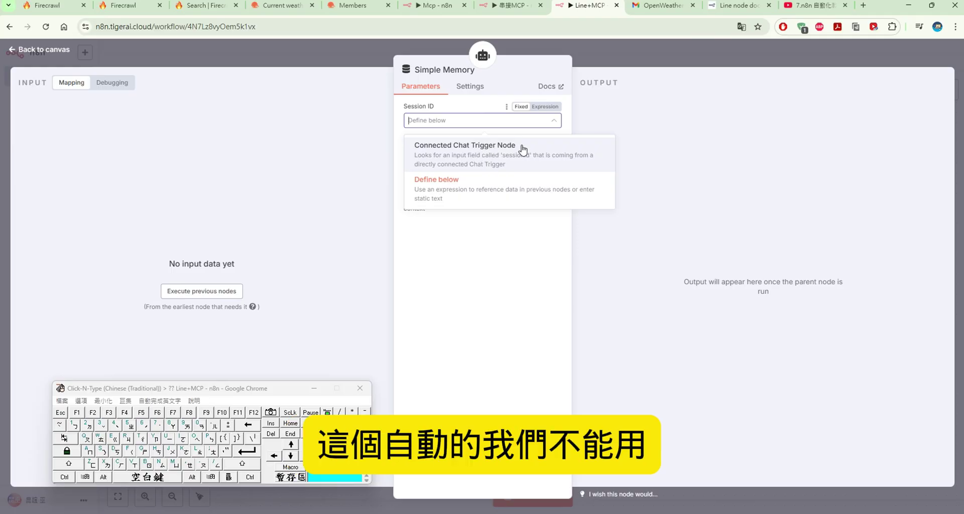
click(491, 194)
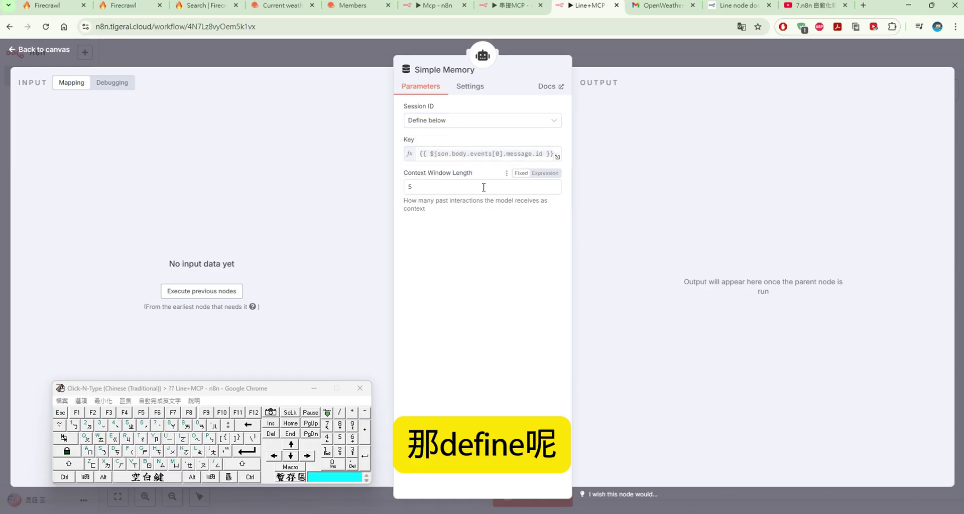
triple_click(477, 153)
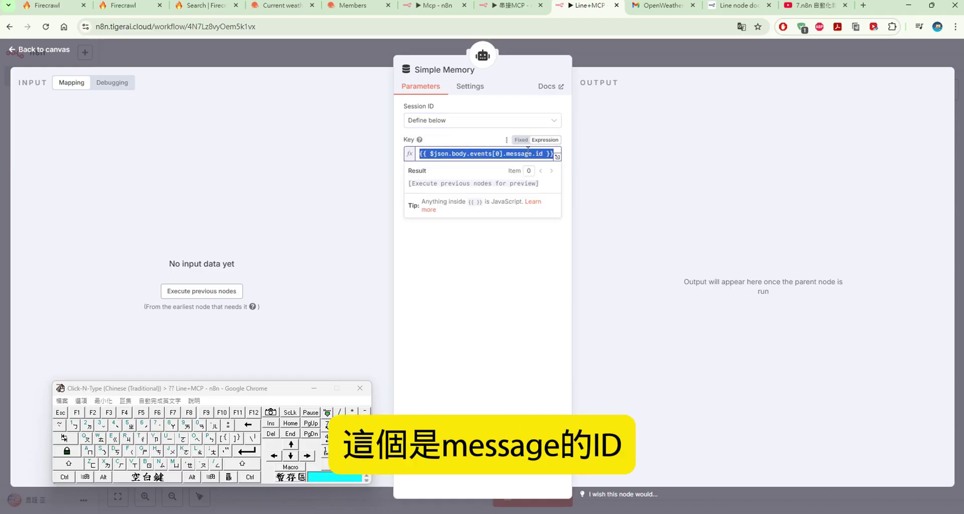
Compare the key with the session key of the 串接MCP workflow's Simple Memory node, and return to the Line+MCP canvas
click(522, 13)
double_click(508, 205)
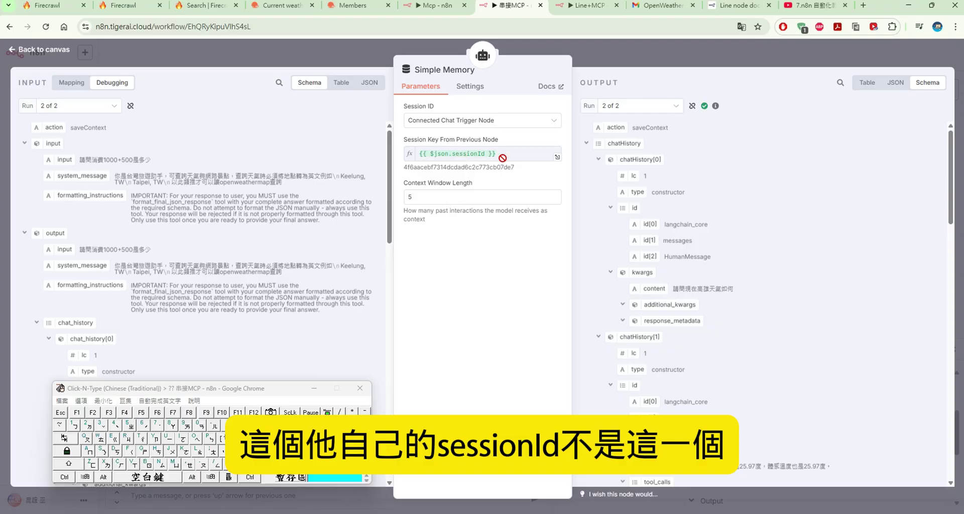
click(59, 48)
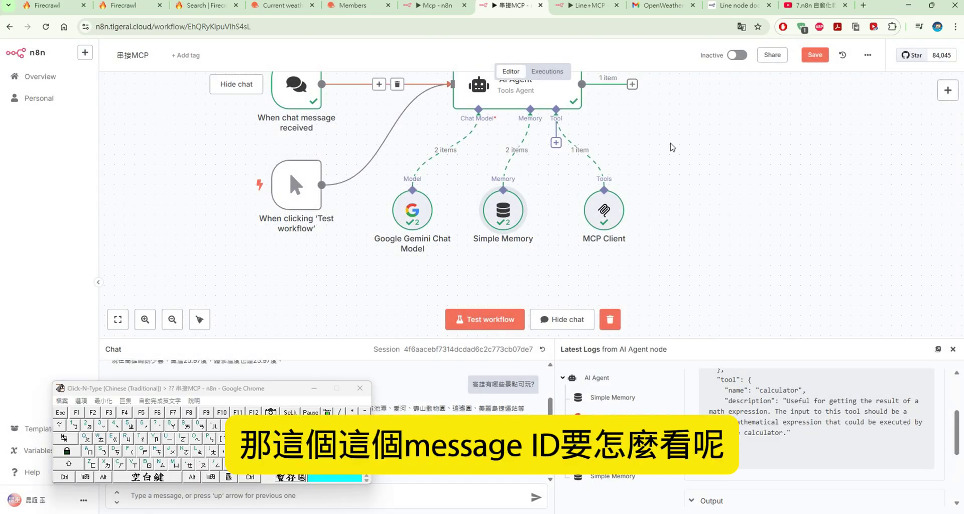
click(587, 6)
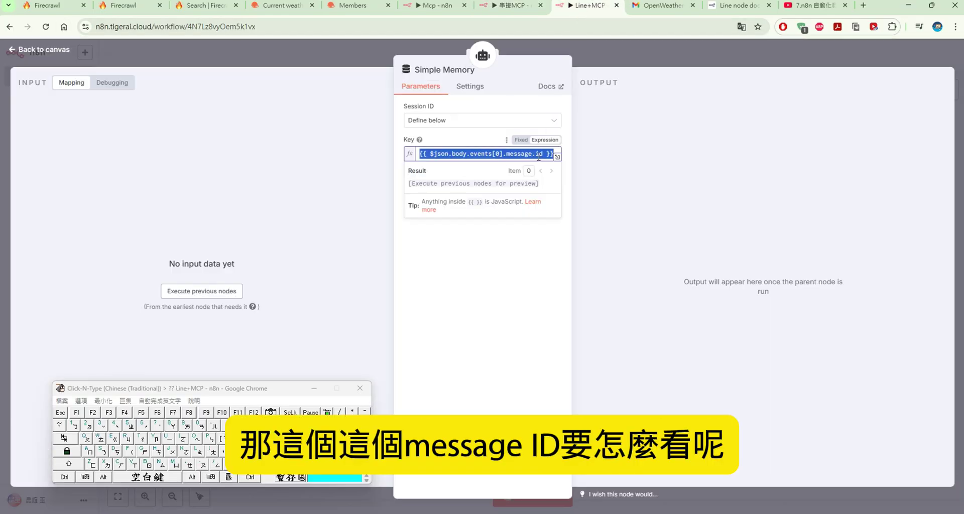
click(63, 54)
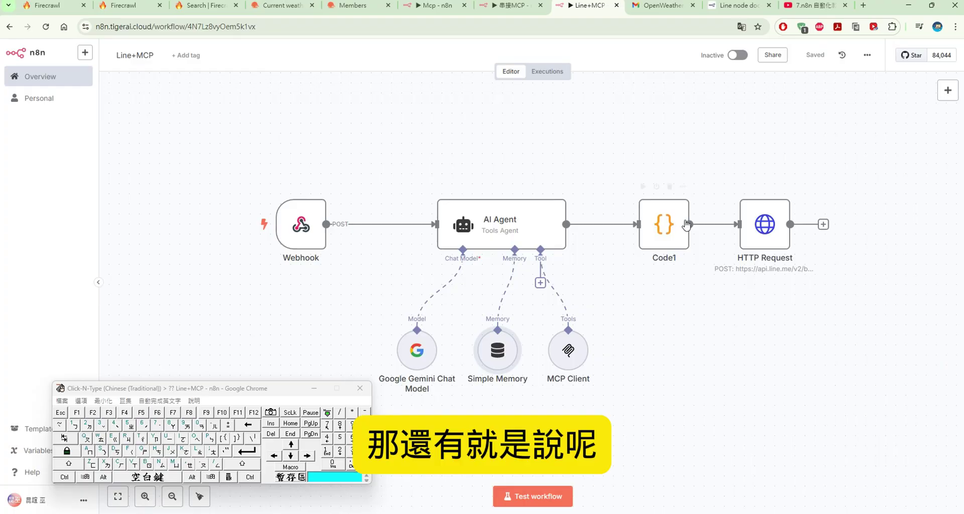
Review the HTTP Request node's LINE reply settings and JSON body, and return to the canvas
double_click(753, 236)
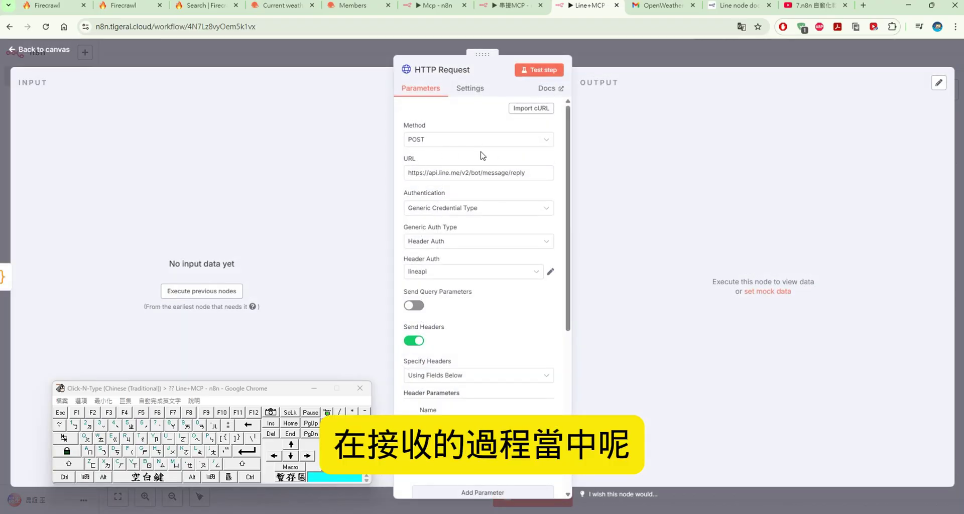
scroll(482, 156, down, 6)
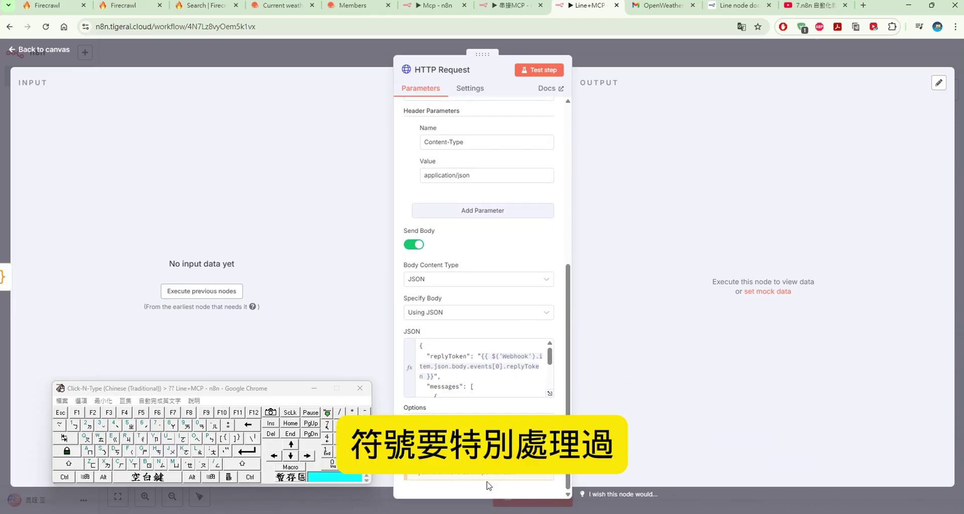
scroll(480, 374, down, 5)
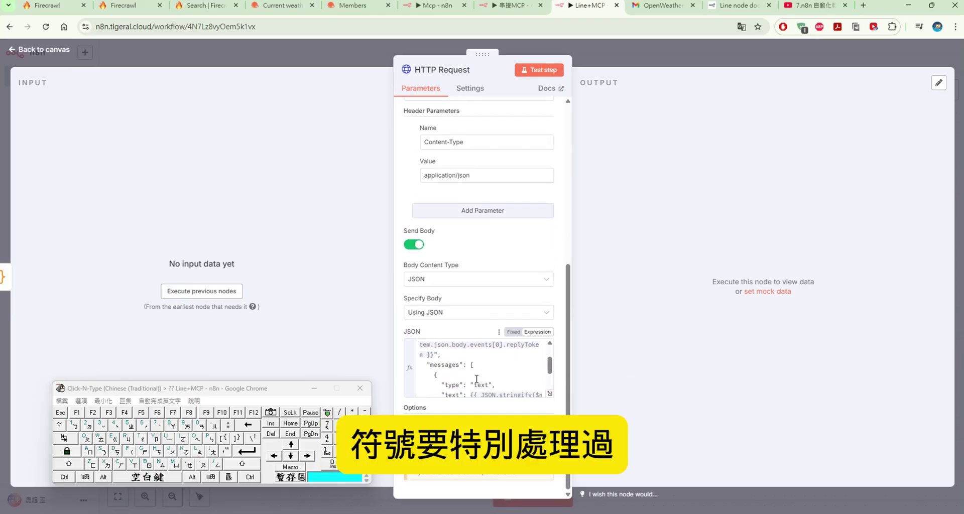
click(43, 53)
Open the Code1 node and examine its JavaScript that cleans special characters from the agent's output
double_click(653, 243)
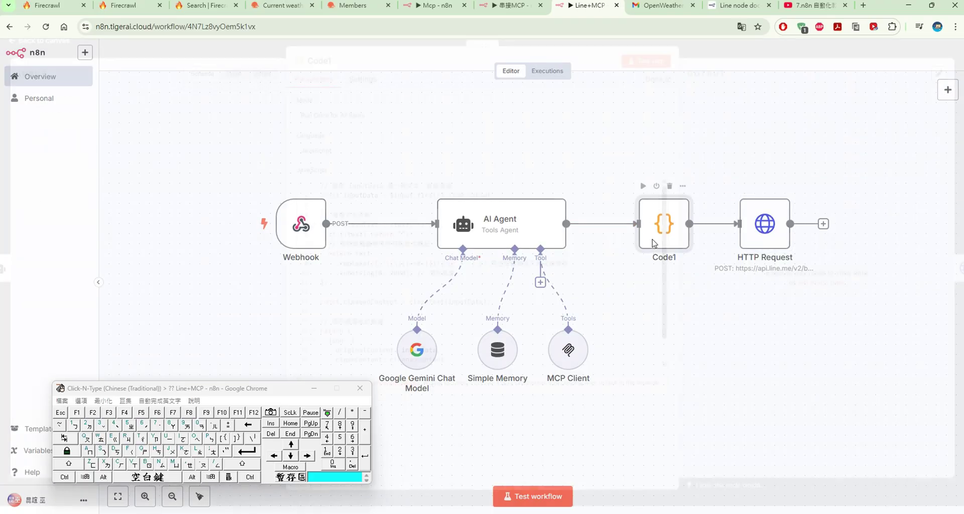
scroll(507, 248, down, 1)
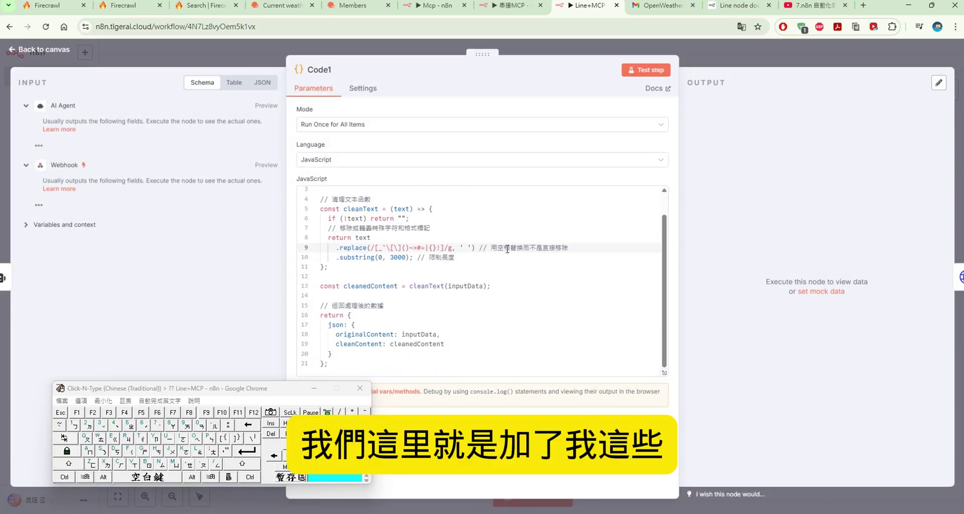
drag(463, 352, 384, 196)
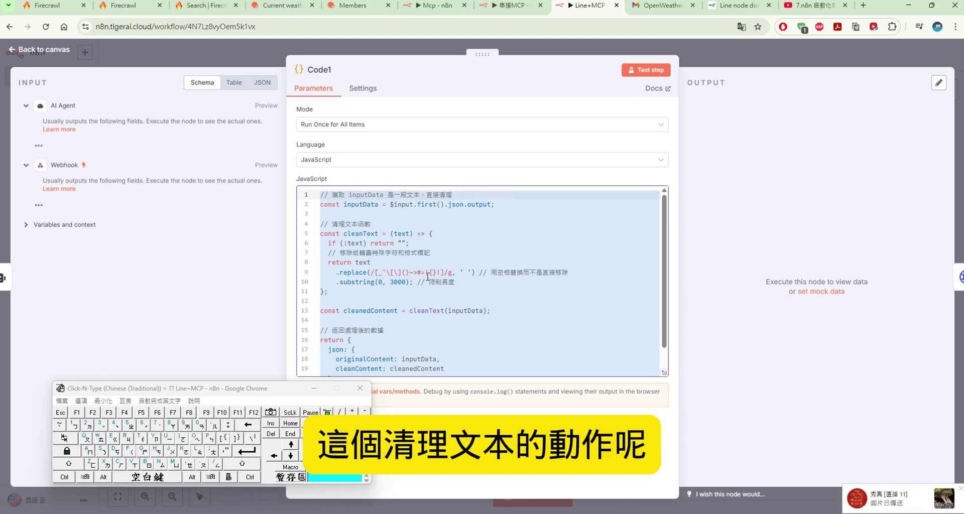
scroll(427, 276, down, 1)
scroll(428, 276, up, 1)
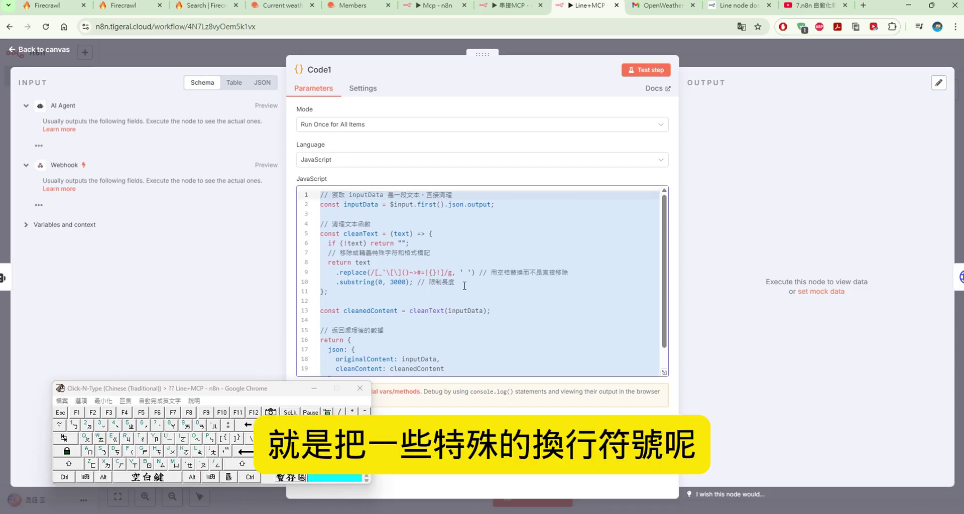
Read the rest of Code1's JavaScript, and open the HTTP Request node to check its LINE reply URL
scroll(463, 290, down, 1)
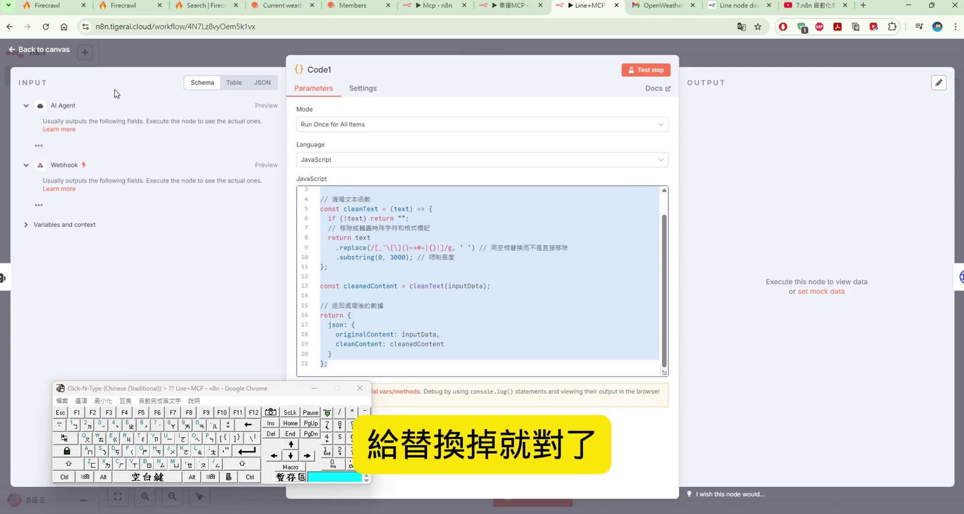
click(60, 52)
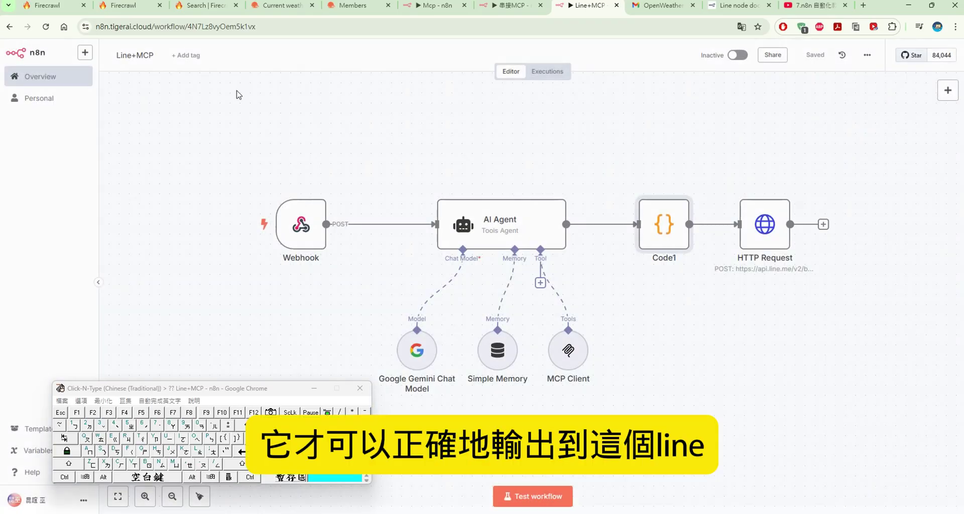
double_click(780, 243)
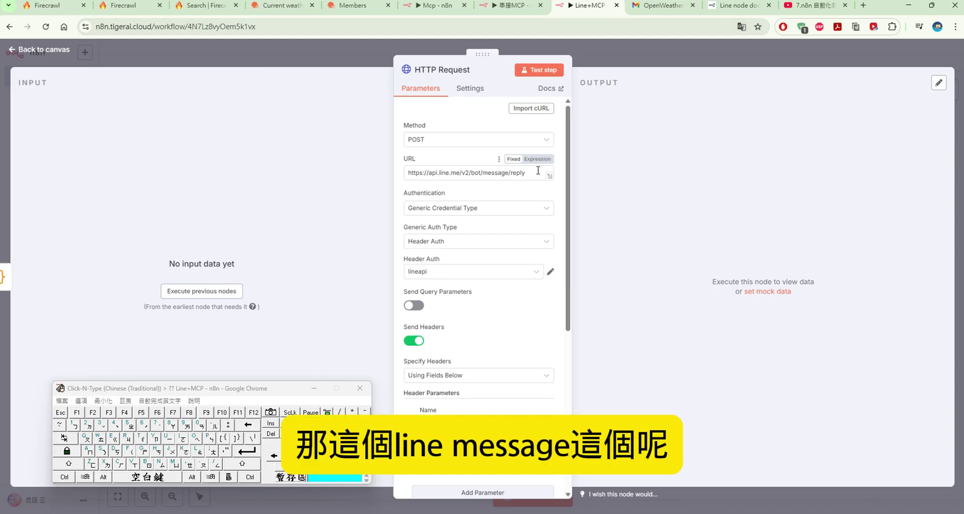
drag(538, 171, 411, 173)
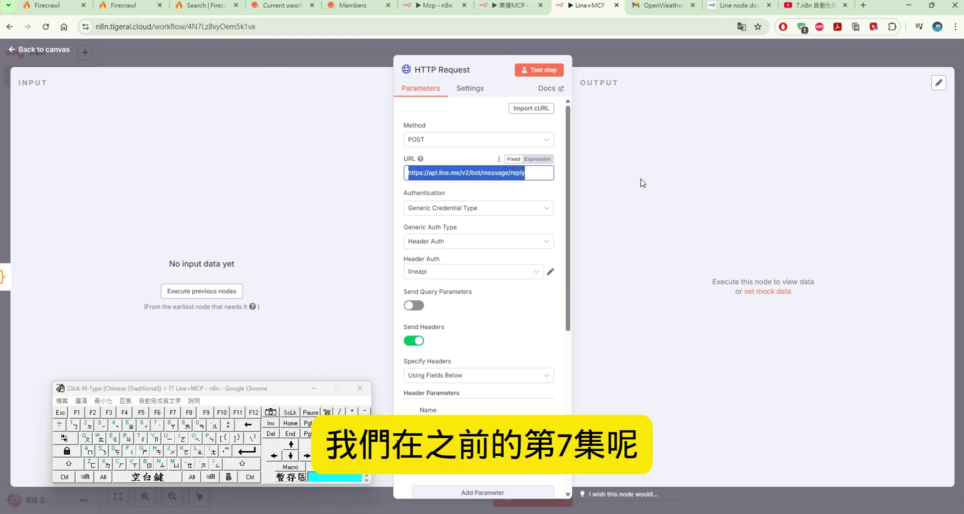
Switch to YouTube and look over the page of episode 7 on building a LINE chatbot with n8n and Google Gemini
click(829, 6)
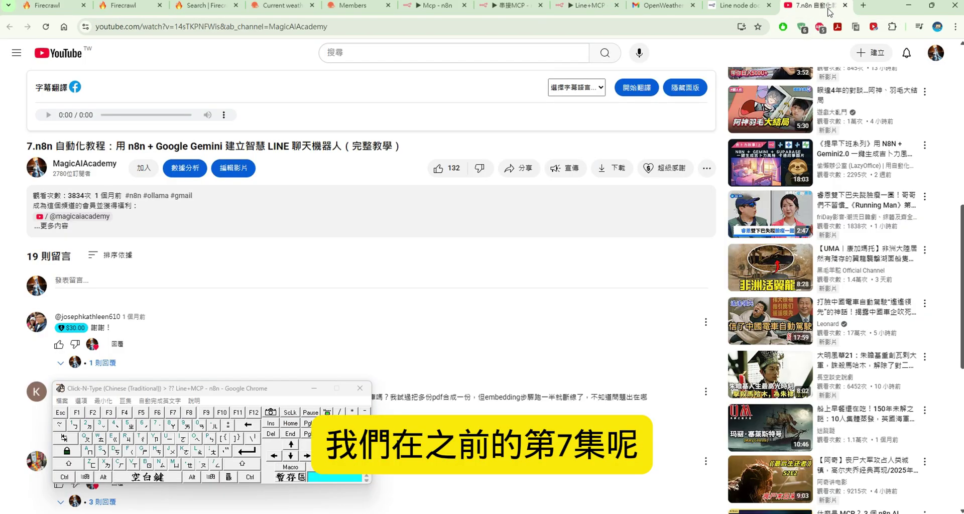
scroll(594, 185, up, 5)
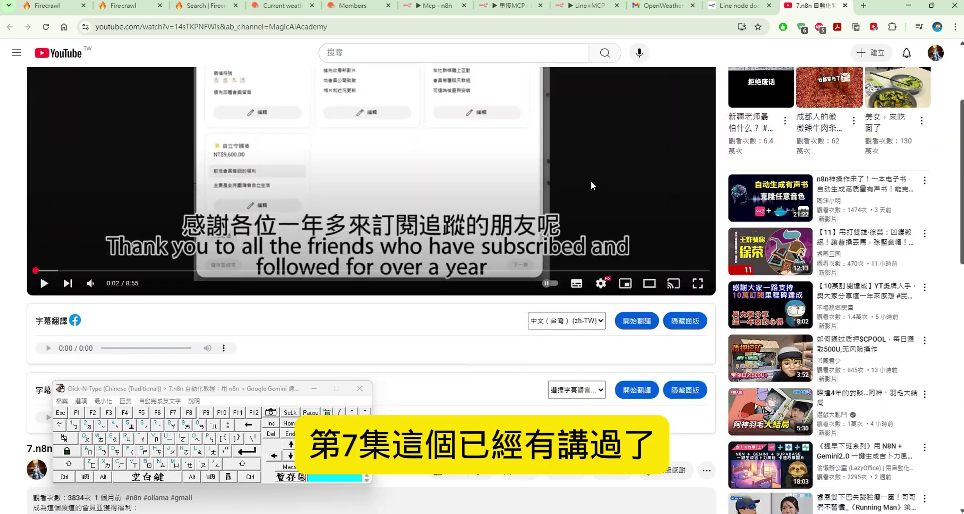
scroll(593, 185, down, 6)
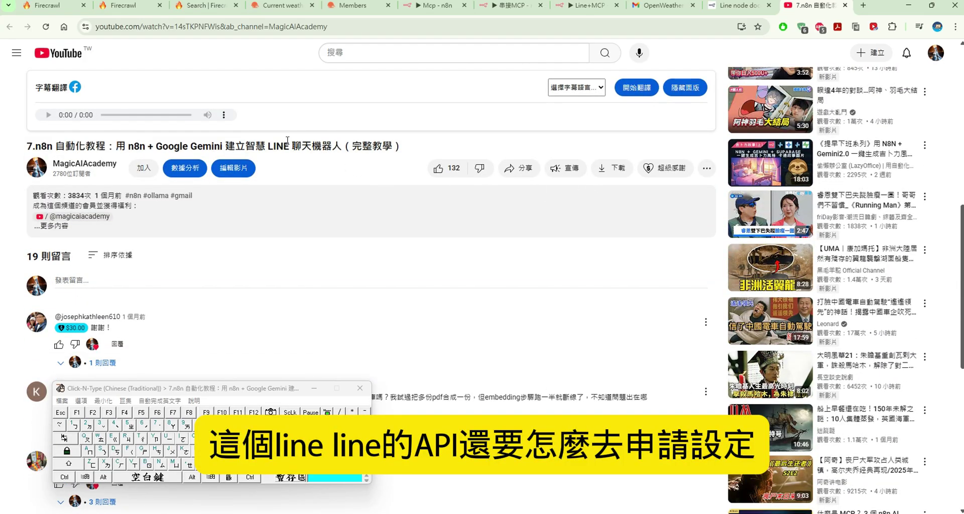
scroll(287, 141, down, 7)
scroll(431, 154, up, 8)
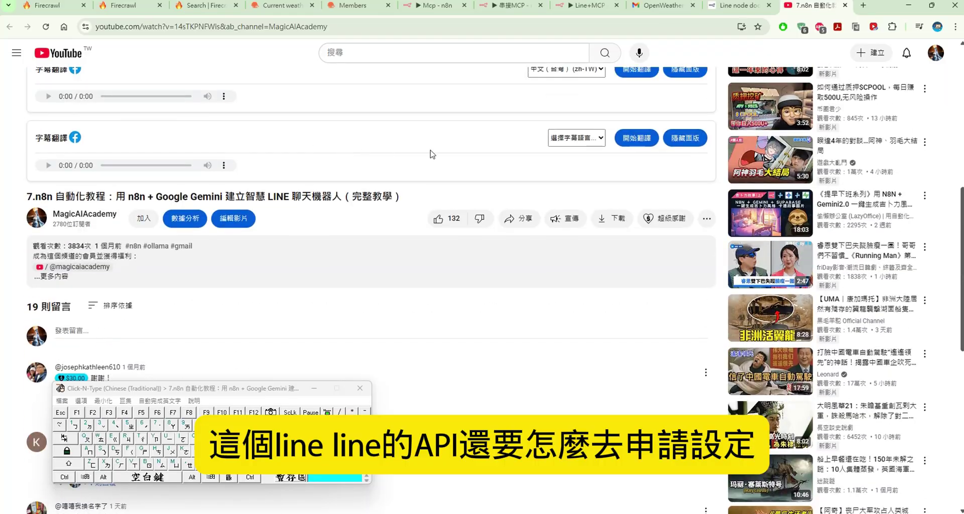
Review the HTTP Request node's header parameters and JSON reply body in the Line+MCP workflow, and return to the canvas
click(582, 6)
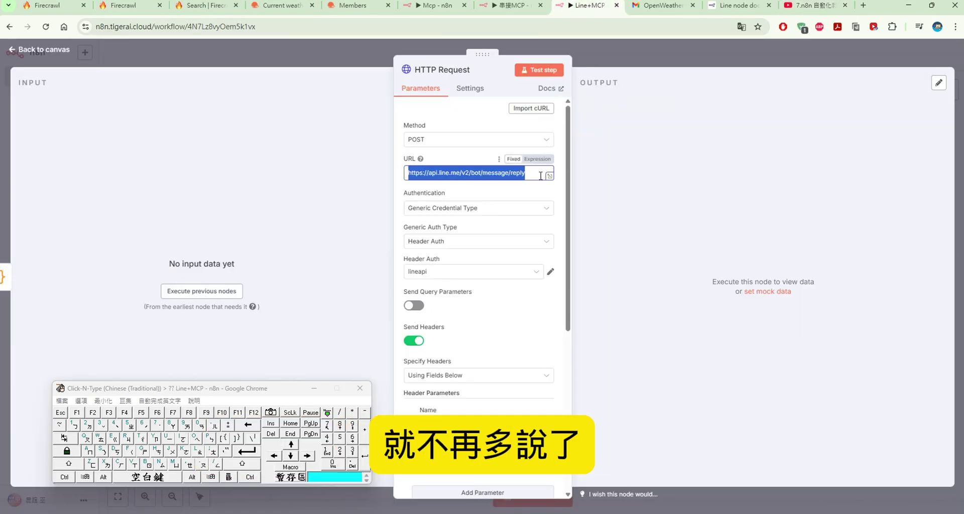
scroll(541, 177, down, 1)
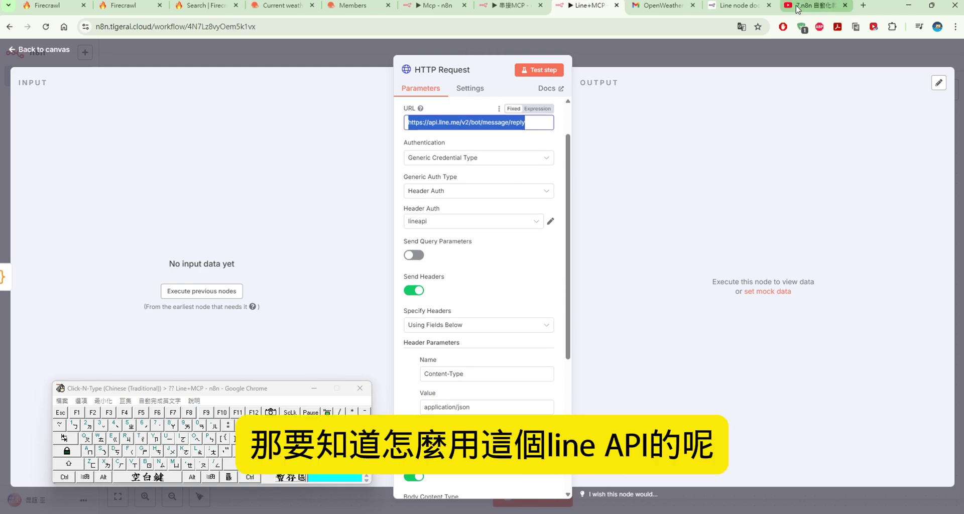
click(813, 6)
scroll(511, 129, down, 2)
scroll(508, 129, down, 2)
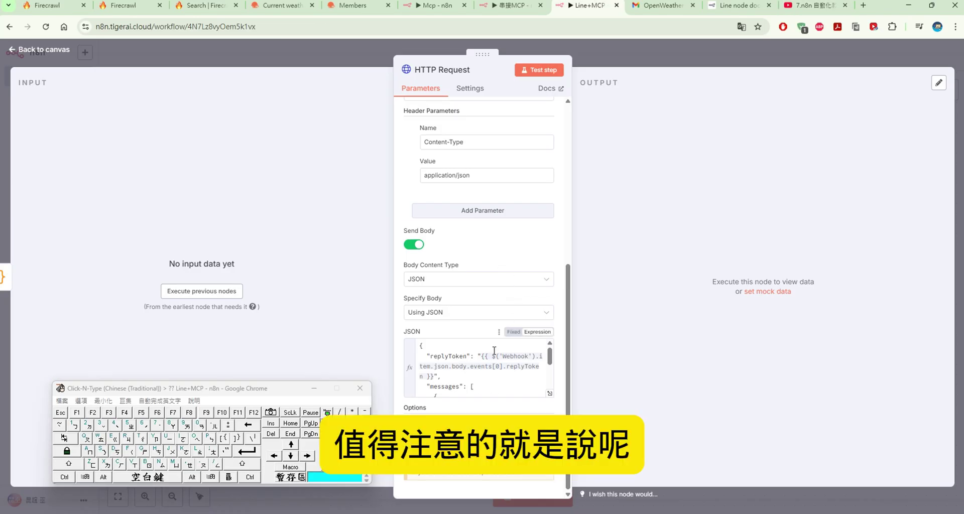
scroll(493, 351, down, 1)
scroll(494, 351, down, 2)
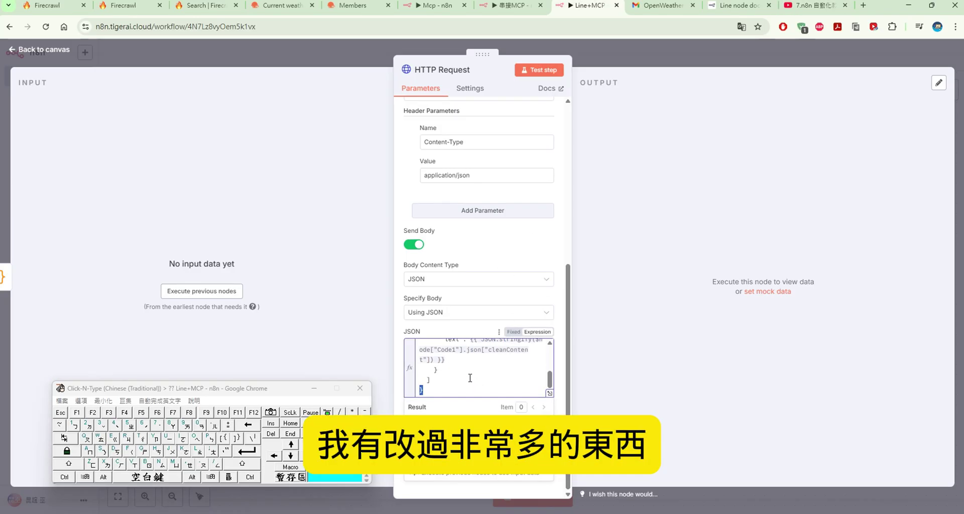
drag(421, 391, 405, 329)
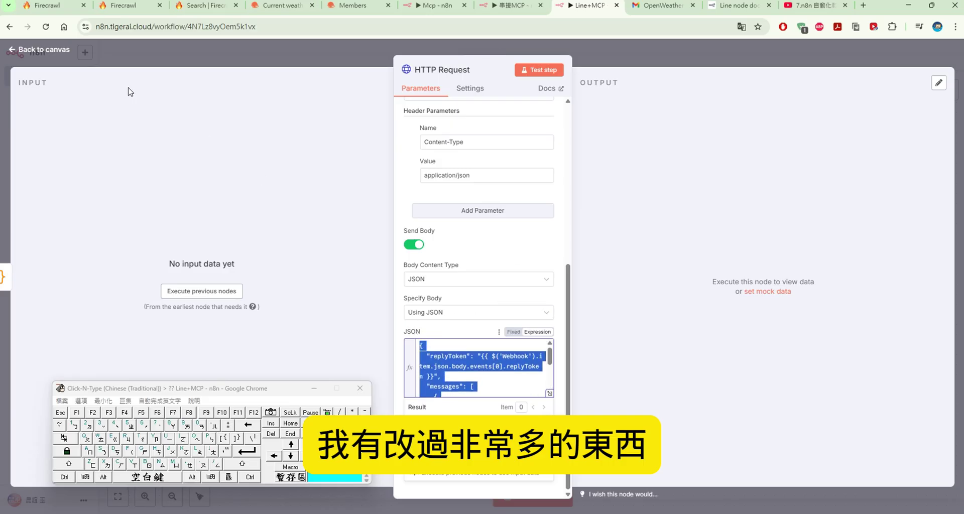
click(42, 48)
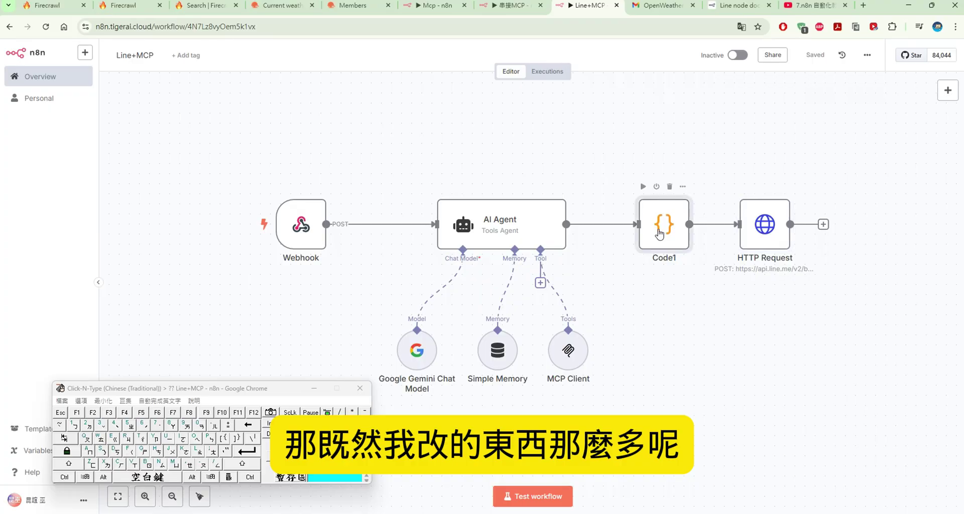
Reopen the Code1 node to review the end of its text-cleaning code, and return to the canvas
double_click(655, 230)
scroll(576, 220, down, 1)
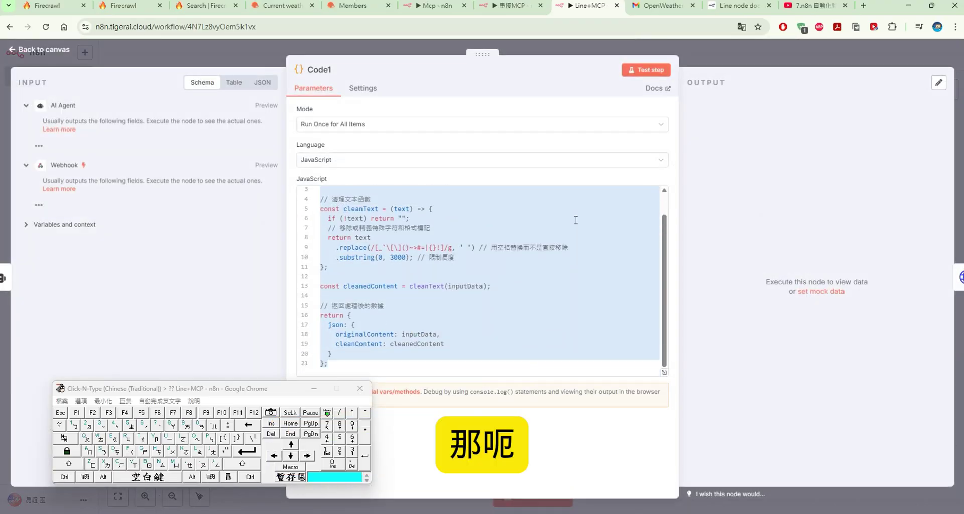
click(406, 358)
click(396, 359)
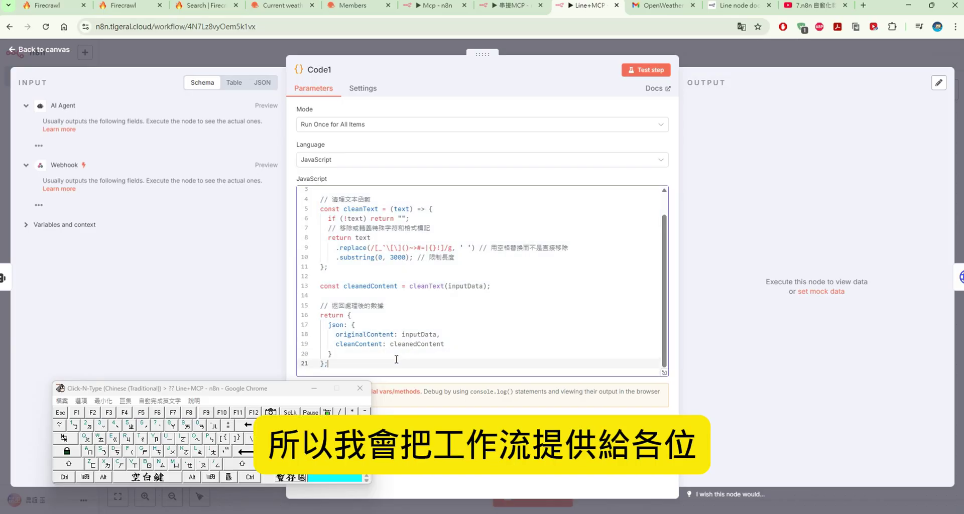
click(40, 46)
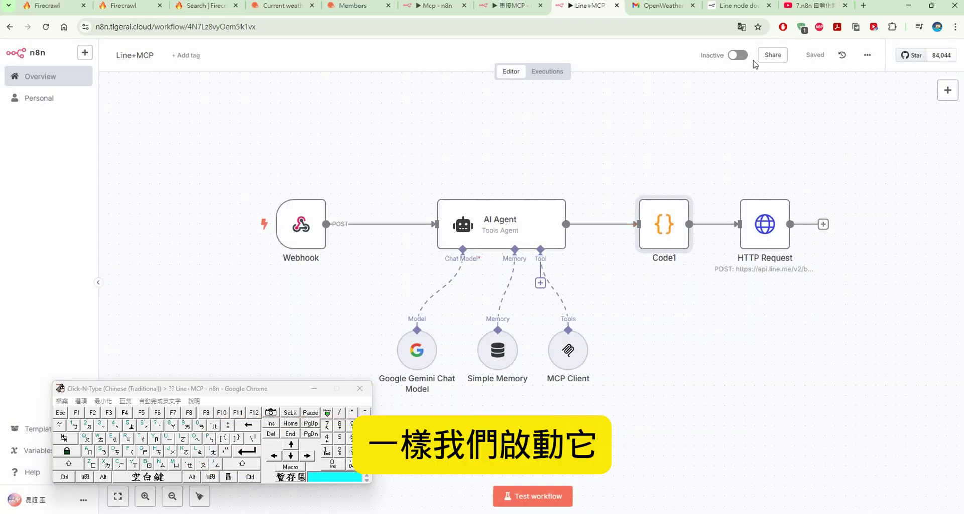
Activate the Line+MCP workflow and send the LINE bot the weather question 請問現在台北天氣如何
click(737, 55)
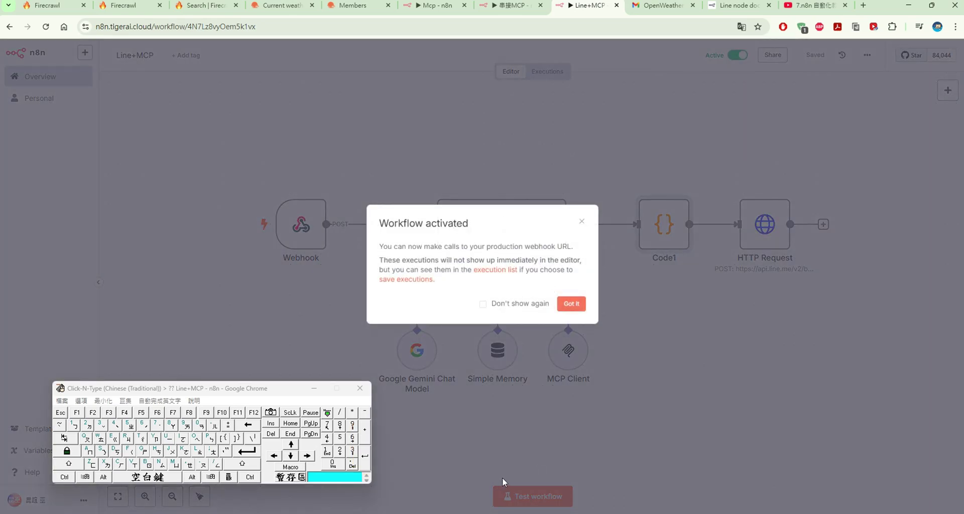
click(571, 305)
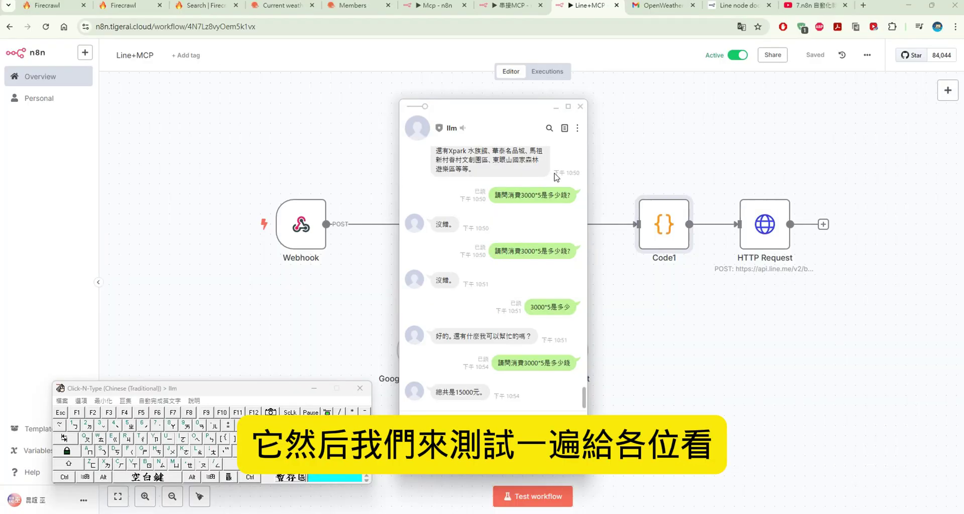
click(248, 451)
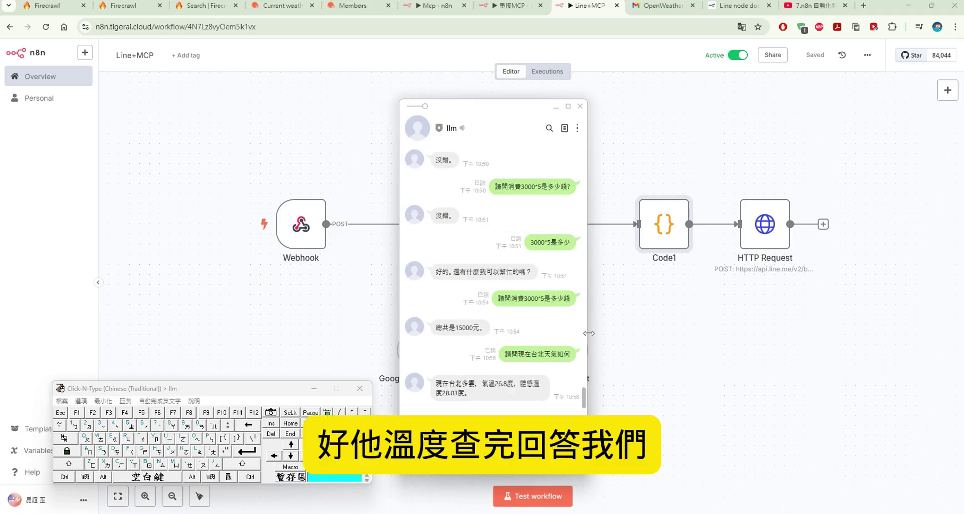
Copy the weather question's text in the LINE chat, and send the bot the question 台北有哪些景點可玩?
drag(572, 354, 535, 354)
right_click(505, 355)
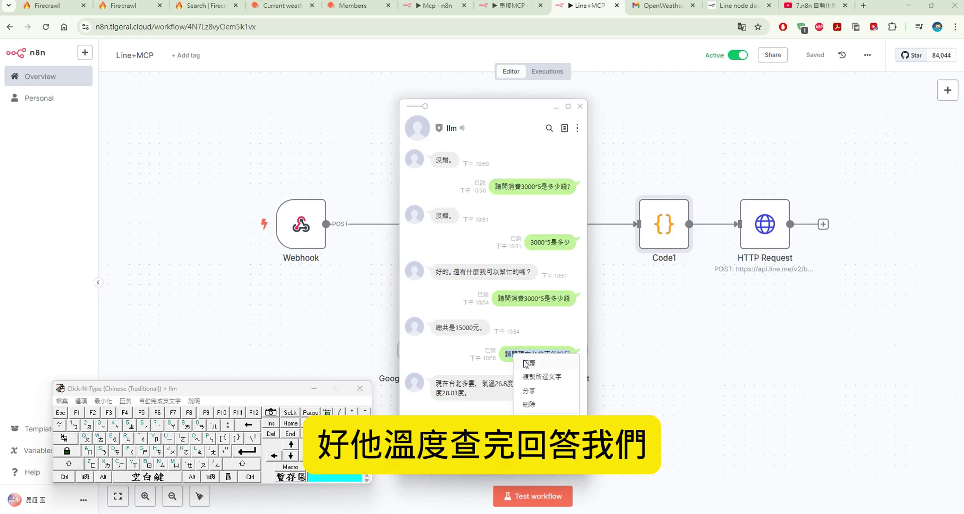
click(522, 377)
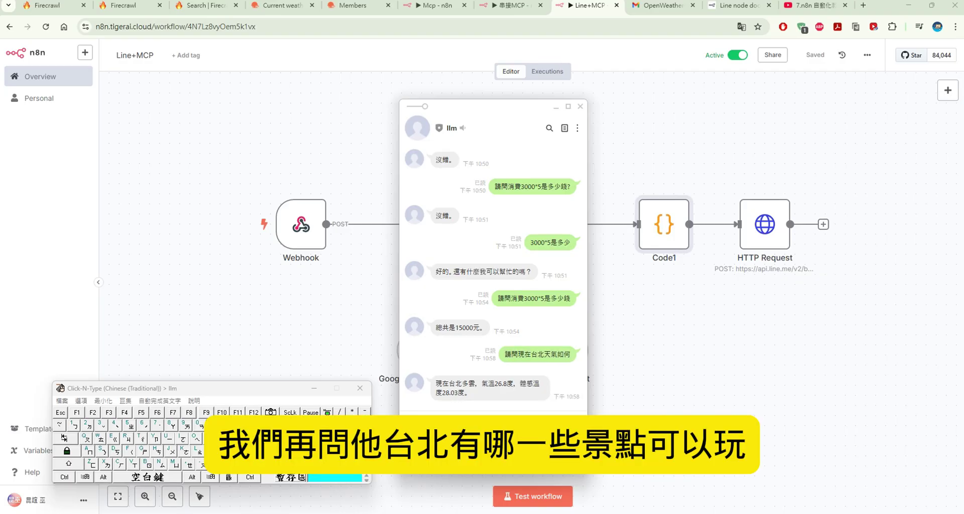
key(Return)
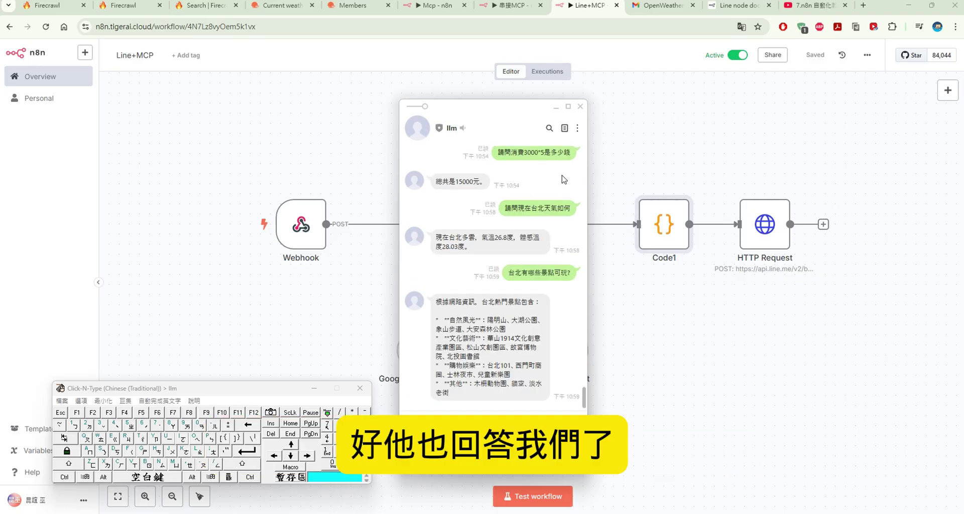
Reuse the earlier spending question with the amount changed to 1500, send 請問消費1500*5是多少錢 to the LINE bot, and return to the n8n canvas
drag(573, 208, 548, 206)
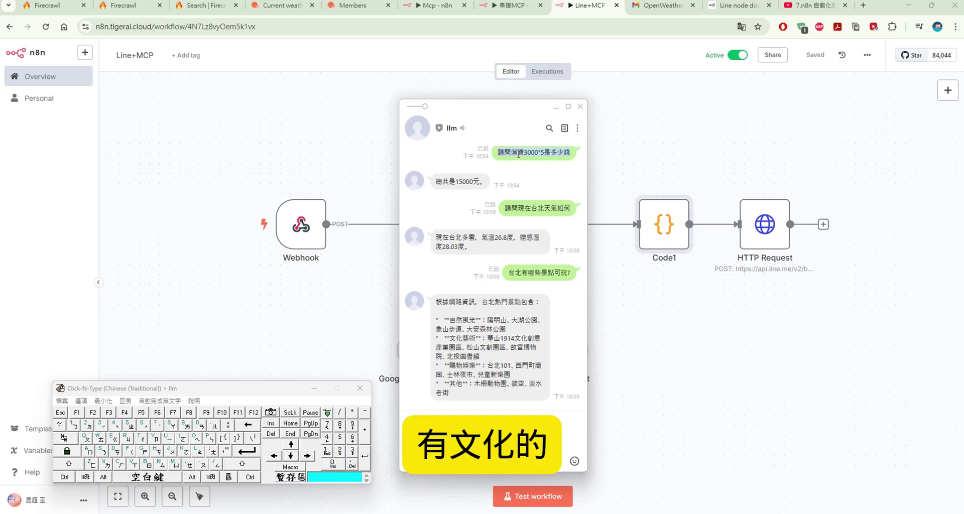
right_click(515, 150)
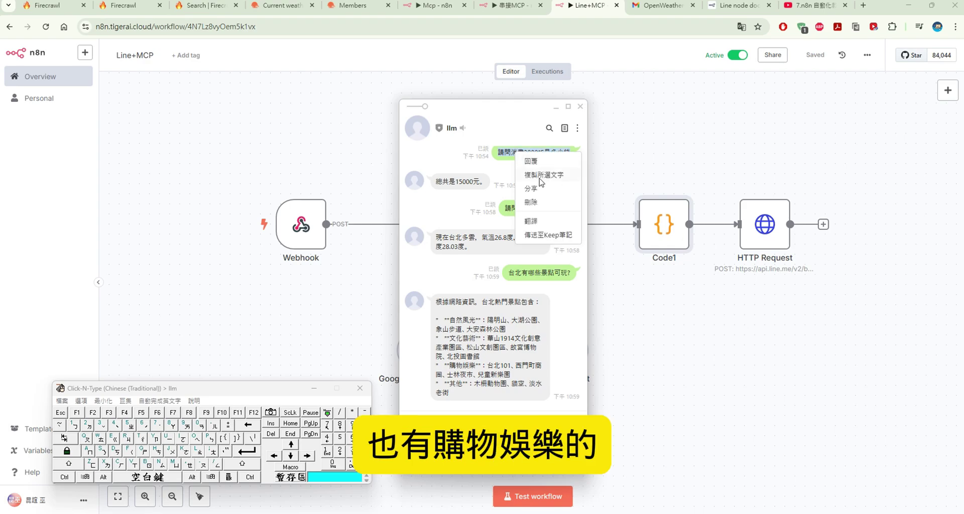
click(541, 181)
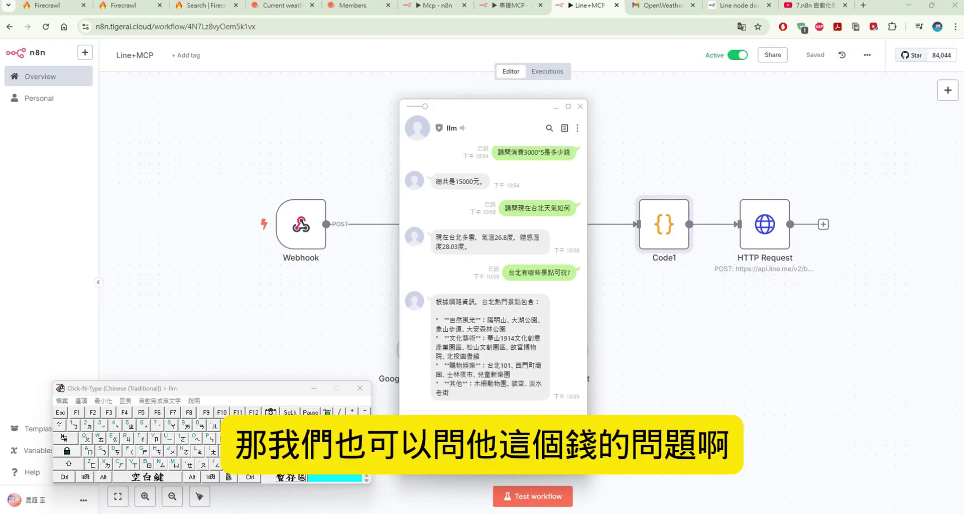
drag(440, 421, 432, 421)
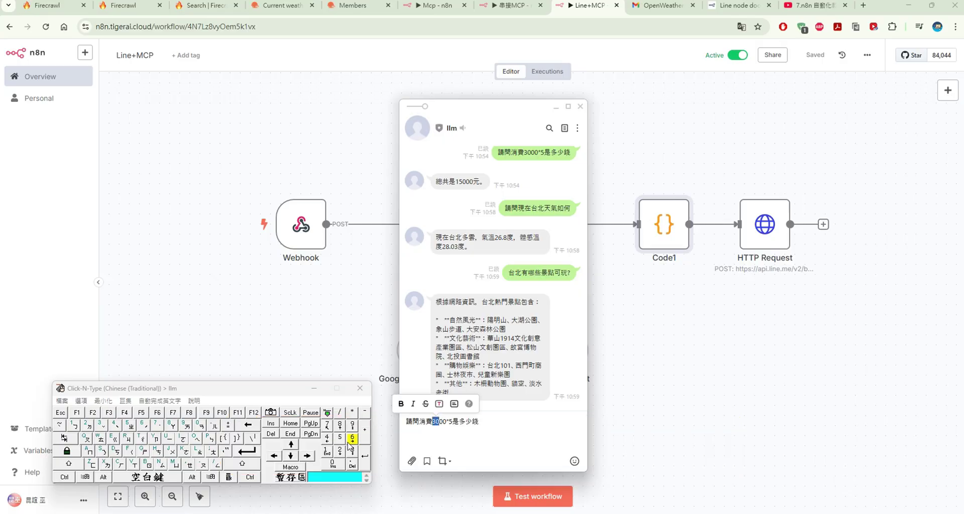
click(328, 452)
click(340, 437)
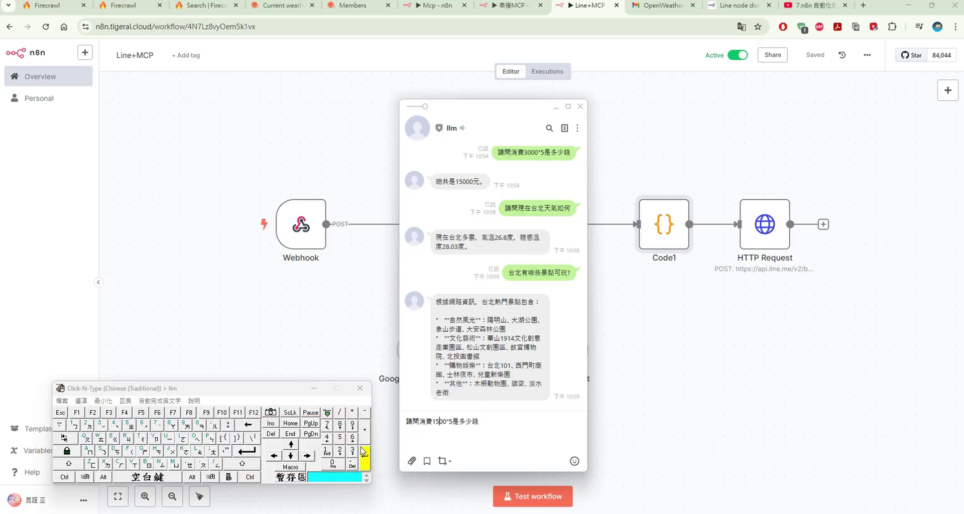
click(363, 451)
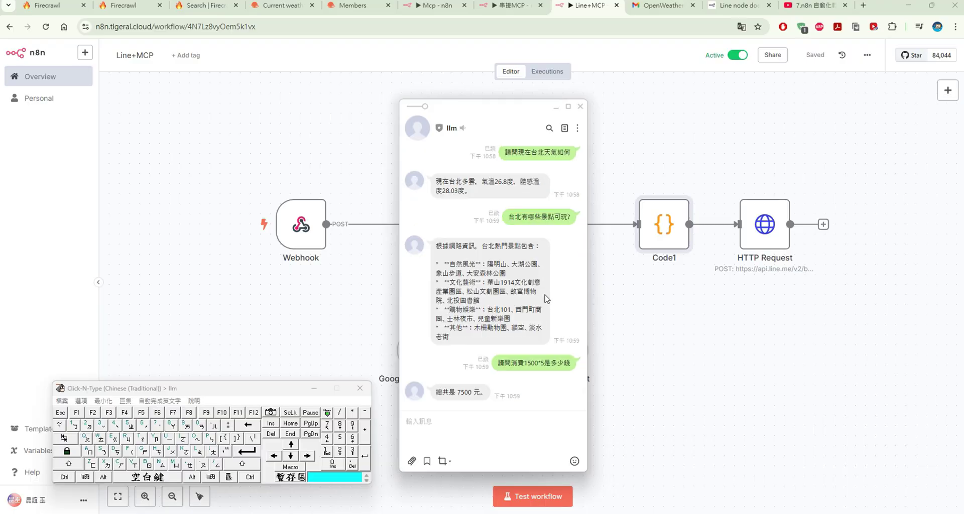
drag(488, 392, 433, 392)
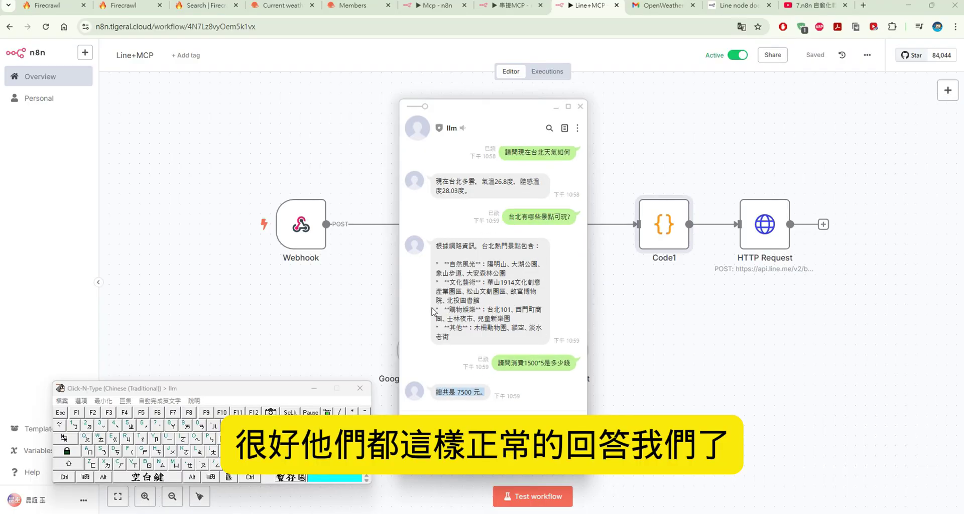
click(665, 345)
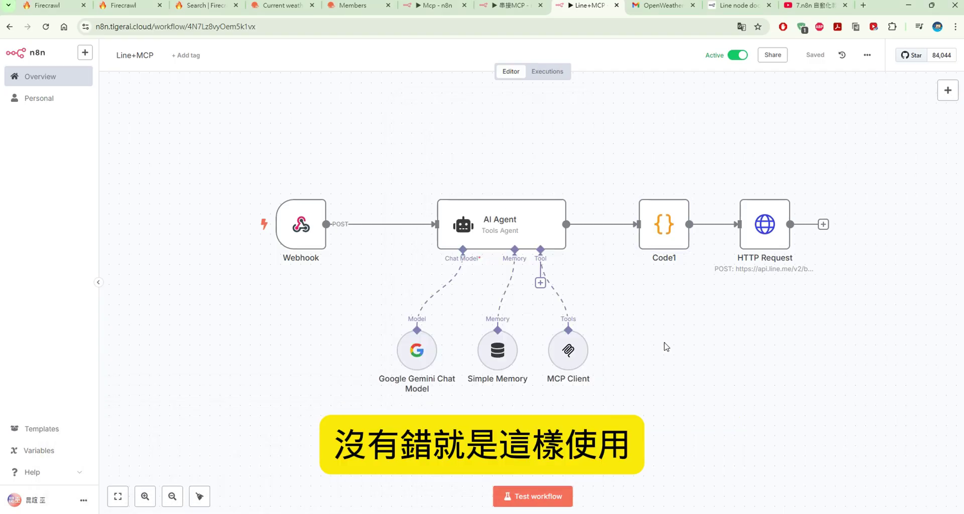
Review the workflow executions of Apr 21, 22:59:03 and 22:58:29, and open the Simple Memory node's data in the 22:58:29 run
click(550, 76)
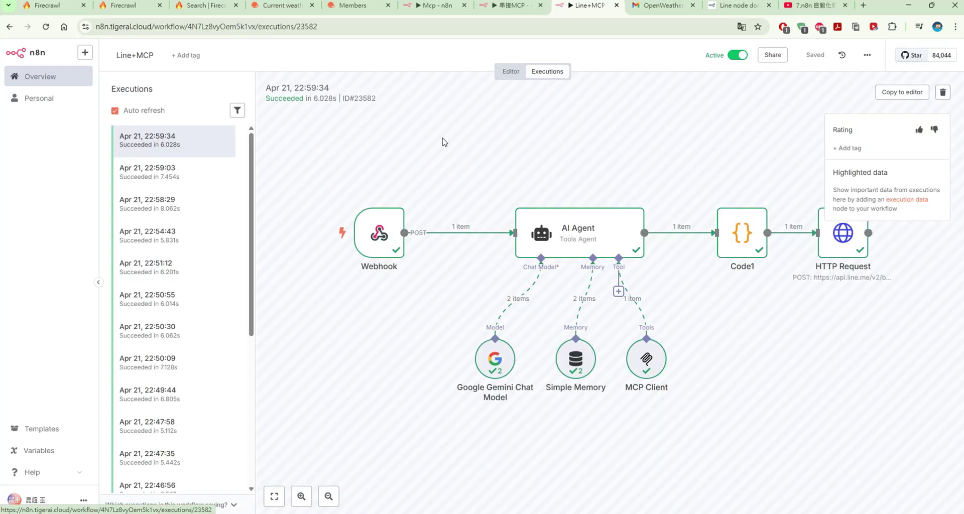
click(189, 177)
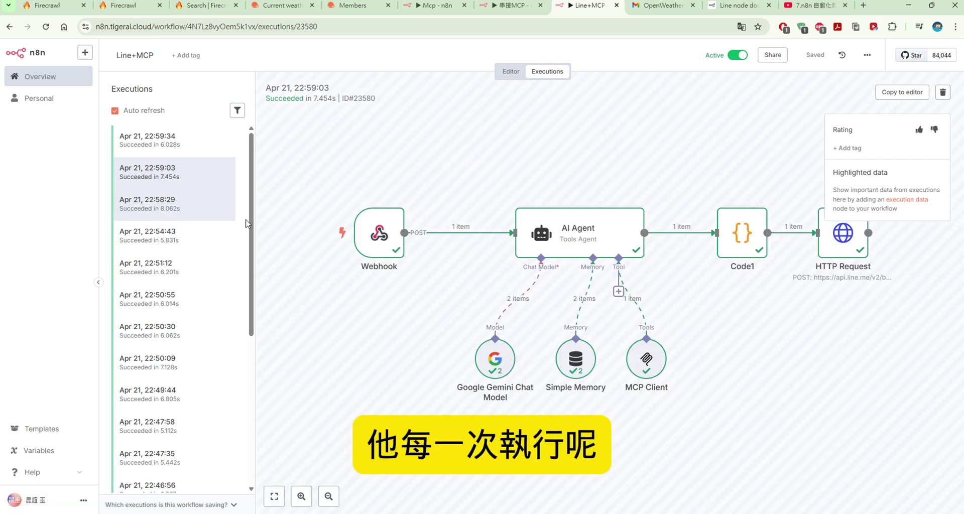
click(203, 217)
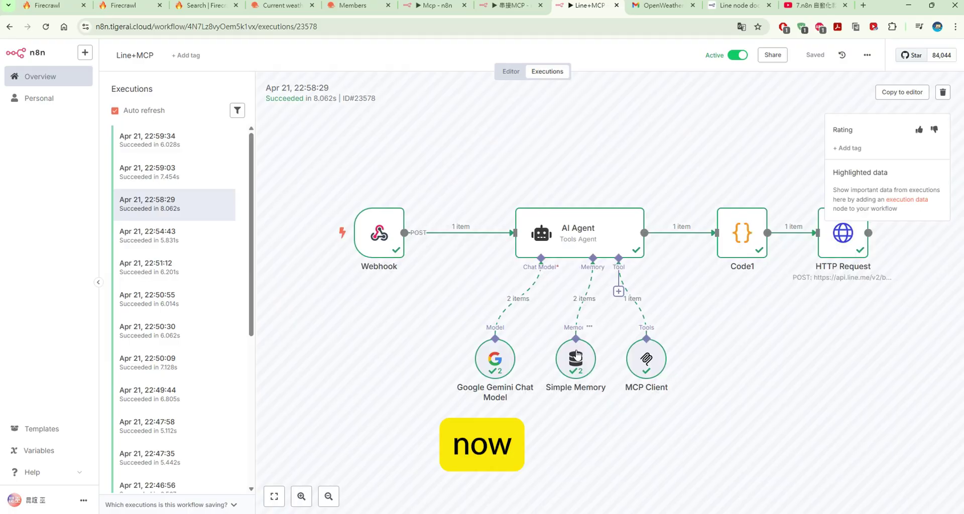
double_click(577, 355)
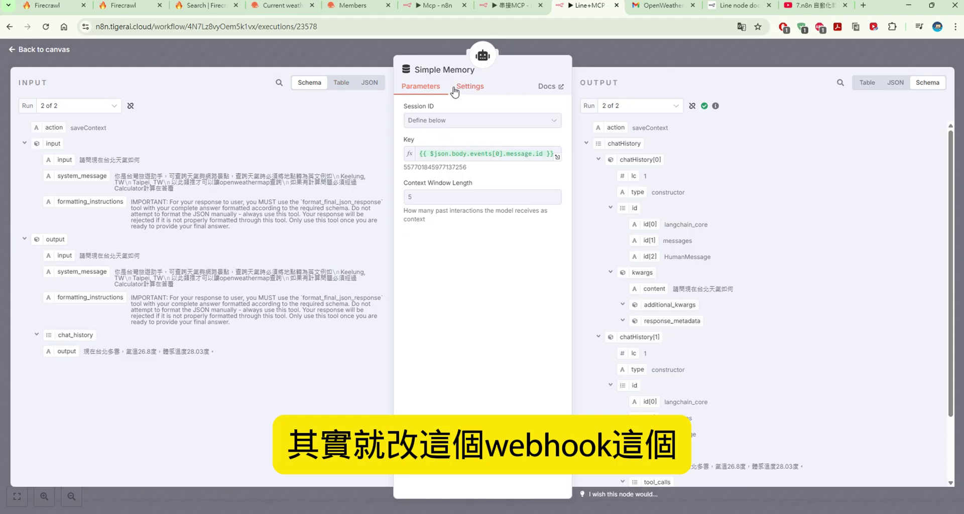
Check the AI Agent's user prompt expression, and find the matching message text under body.events[0] in the Webhook node's output
key(Escape)
double_click(582, 231)
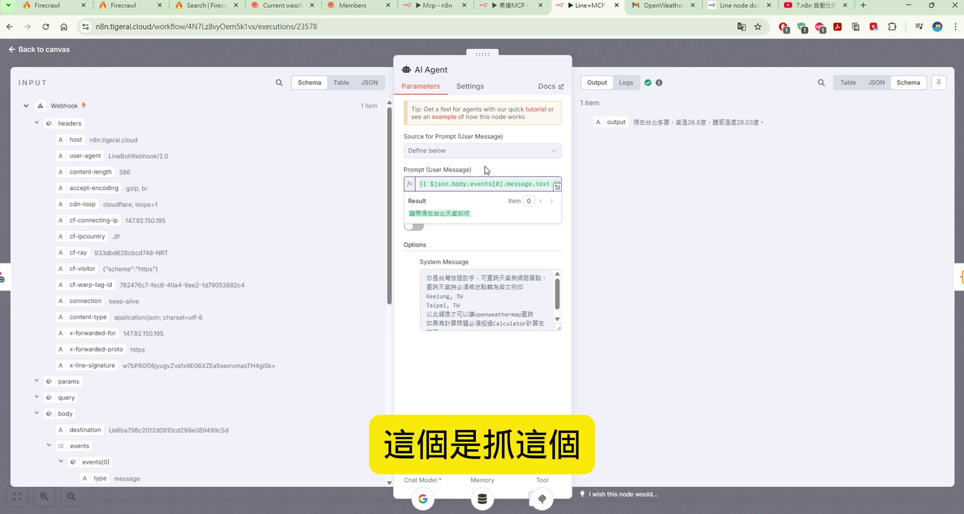
click(58, 51)
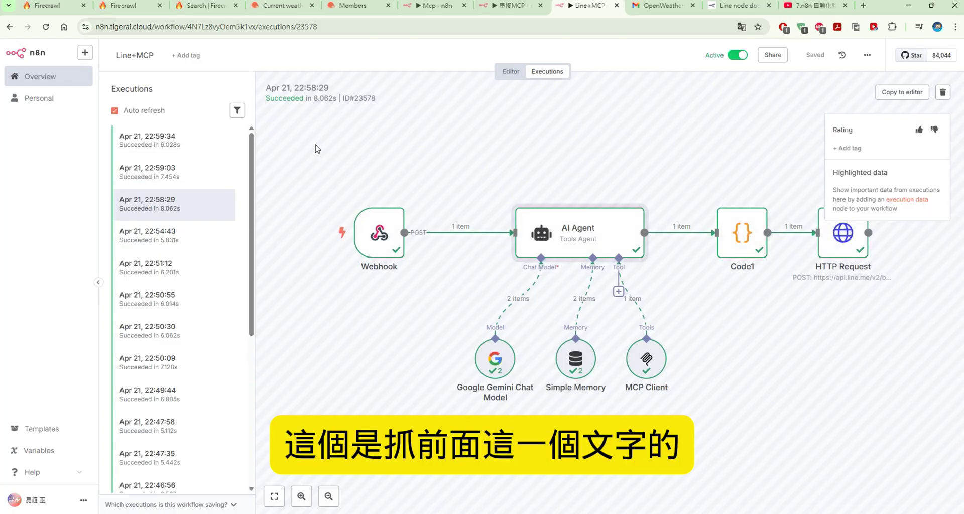
double_click(356, 230)
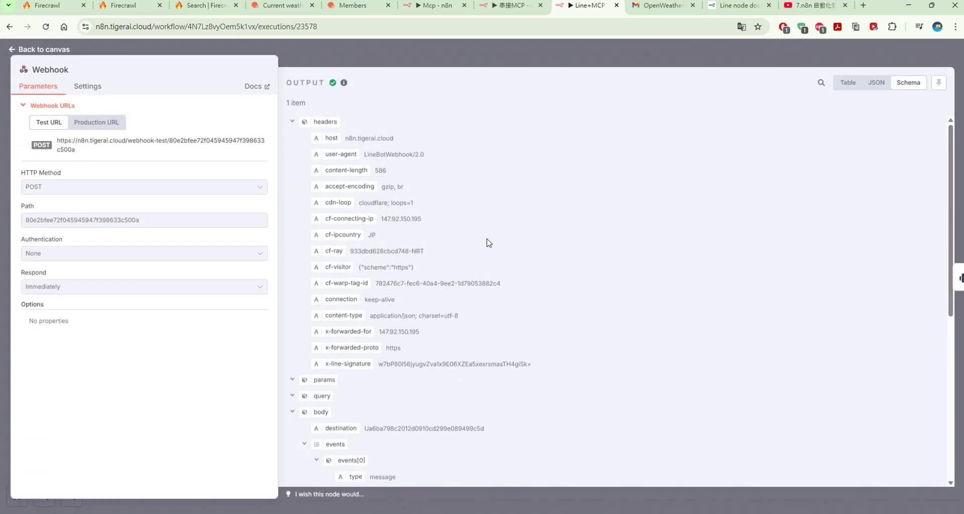
scroll(487, 243, down, 6)
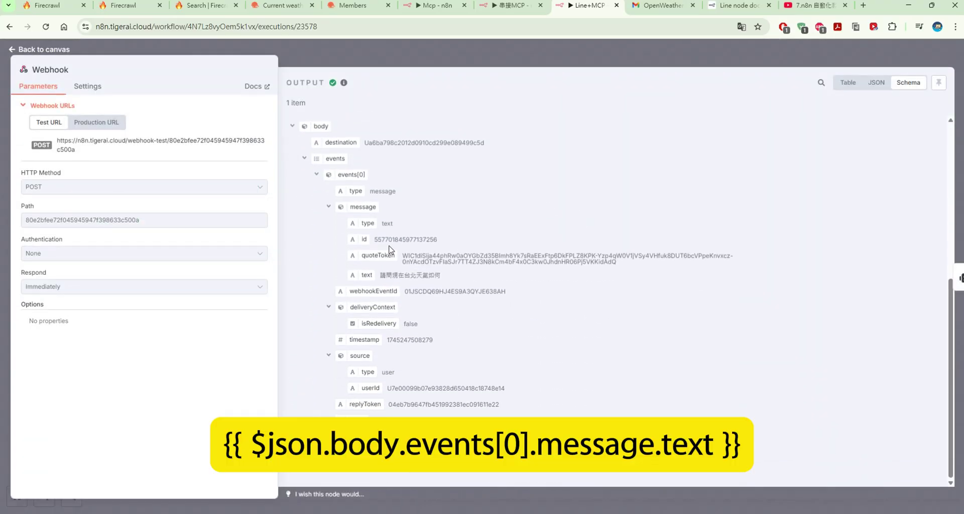
scroll(335, 166, up, 2)
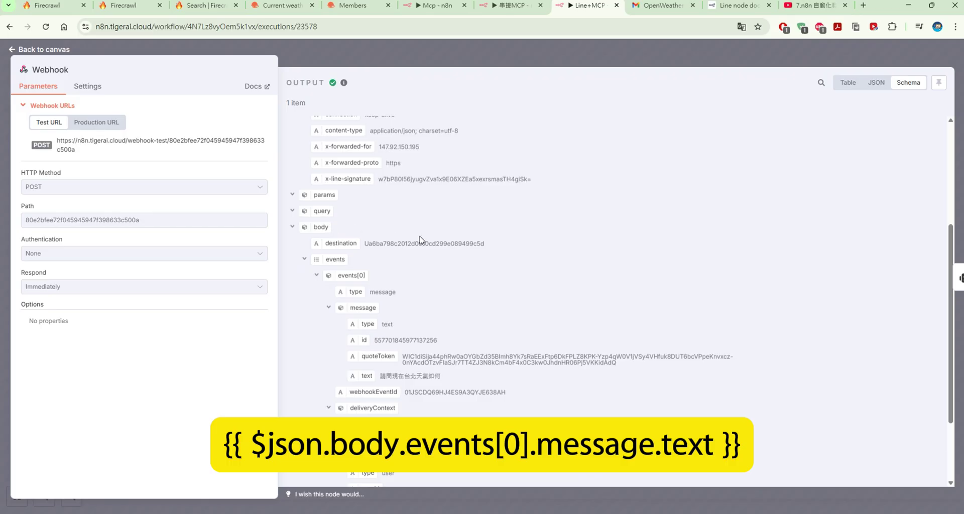
scroll(421, 240, down, 1)
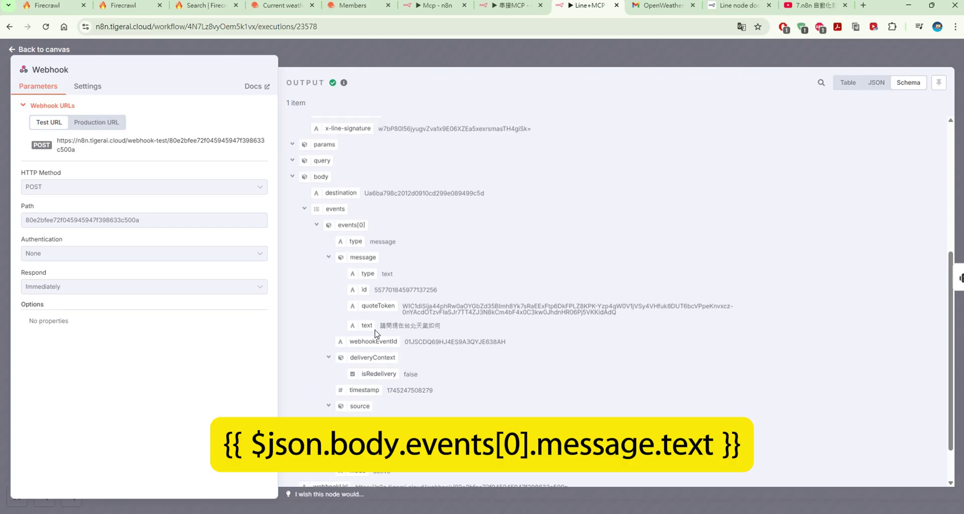
click(48, 50)
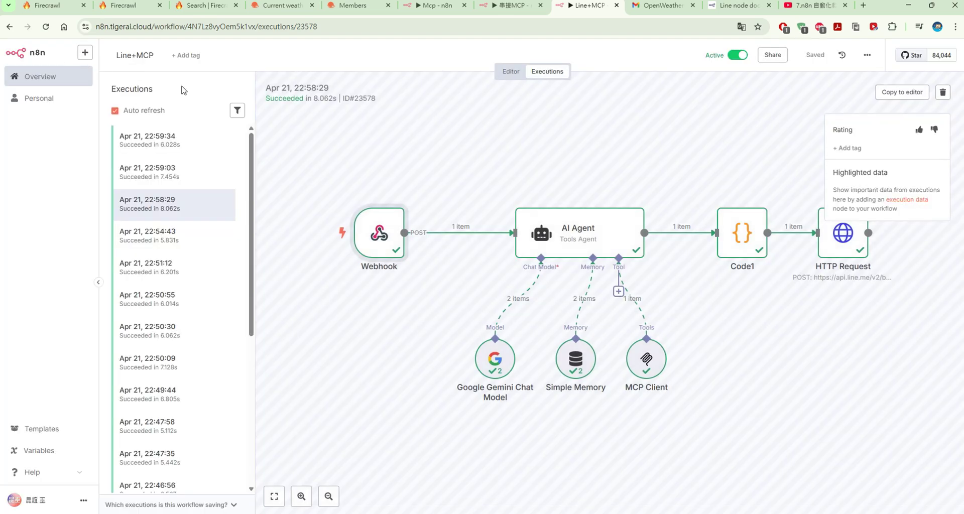
Examine the Webhook message fields in the AI Agent node's input data alongside its prompt expression
double_click(562, 241)
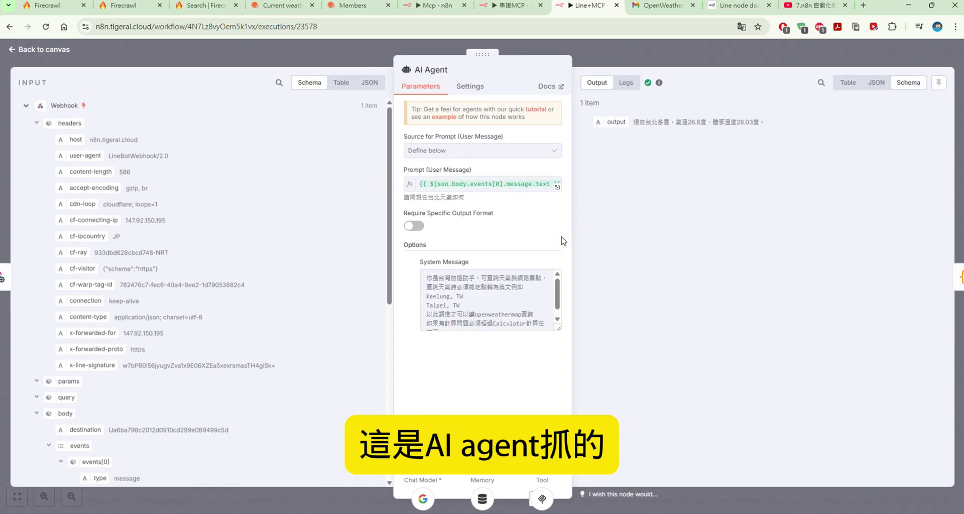
scroll(178, 169, down, 5)
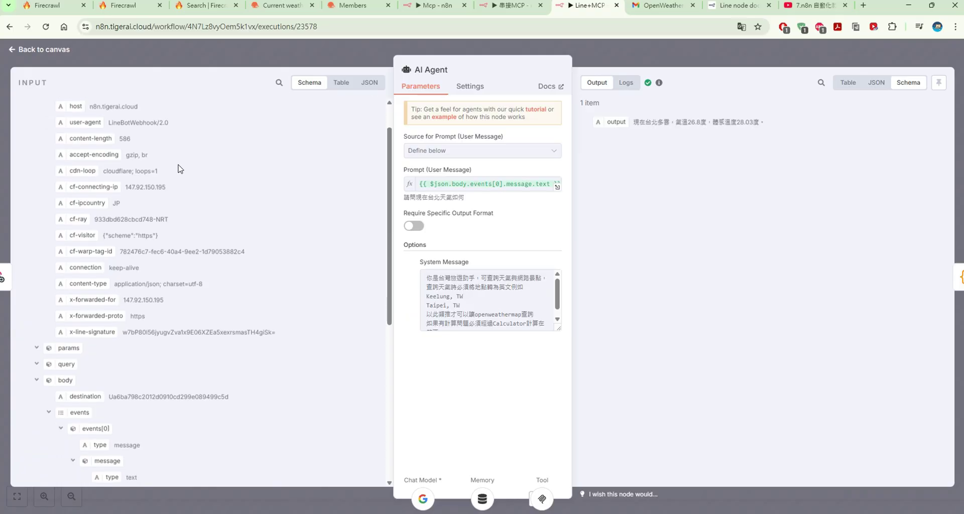
scroll(179, 169, down, 1)
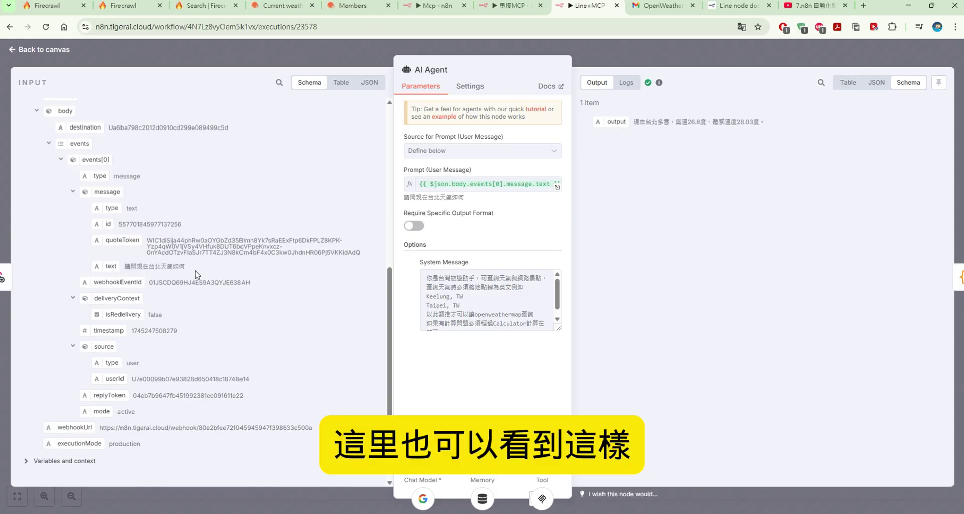
scroll(203, 275, up, 3)
scroll(204, 276, down, 1)
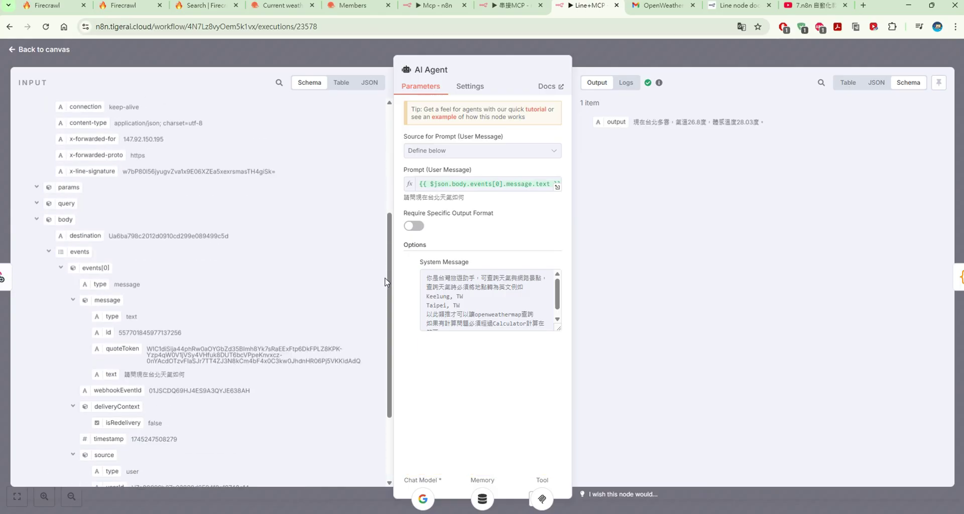
click(30, 48)
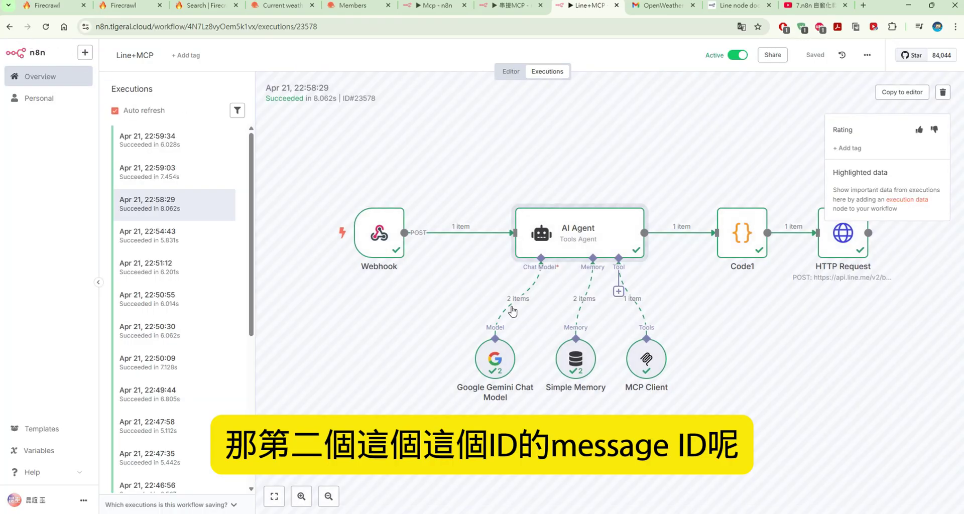
Check the Simple Memory node's key expression, and locate the corresponding message id in the Webhook node's output
double_click(584, 359)
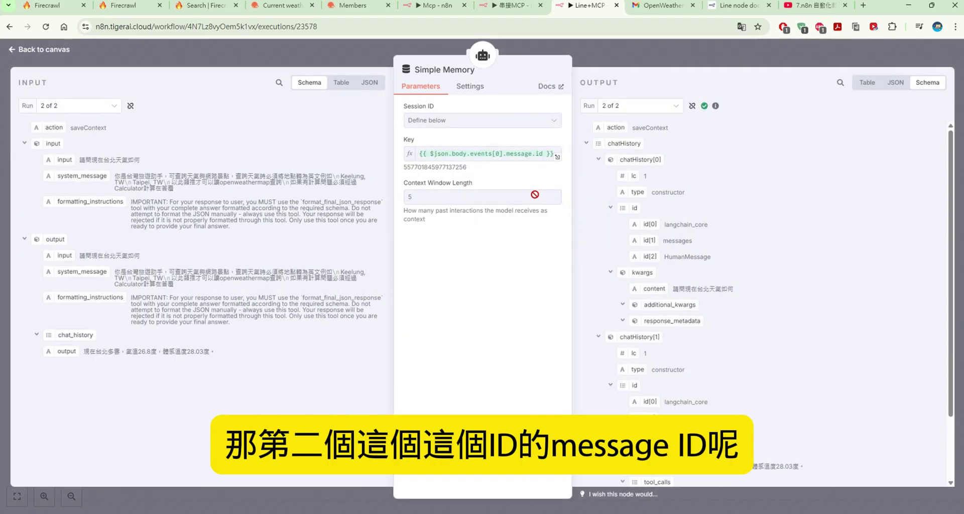
click(57, 52)
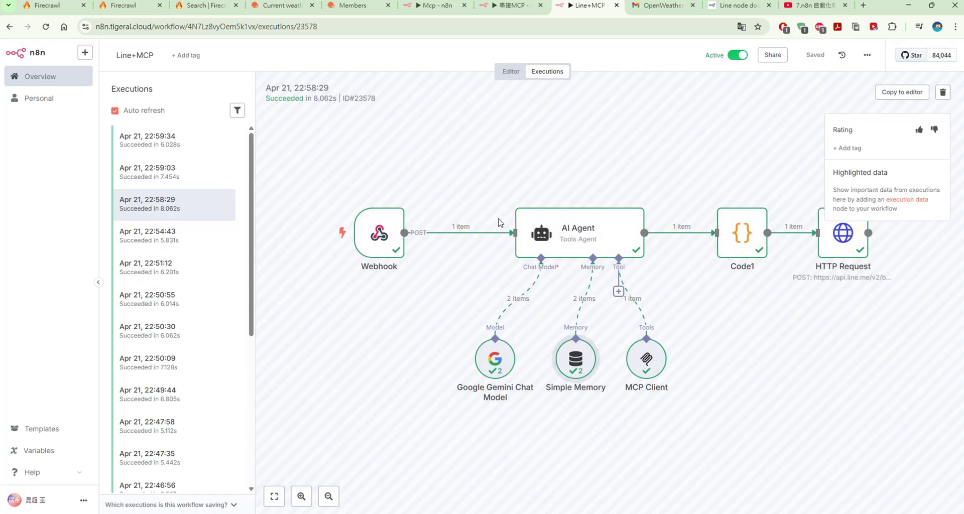
double_click(388, 236)
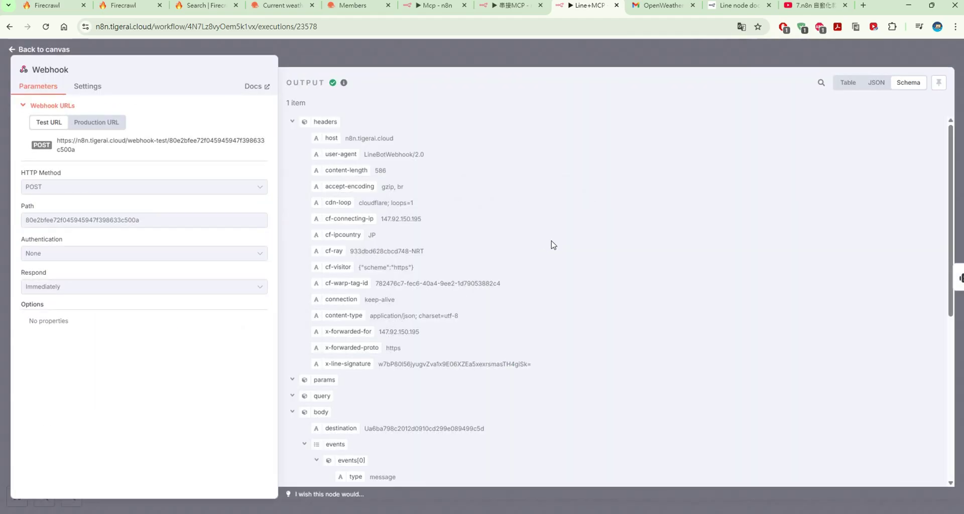
scroll(421, 256, down, 3)
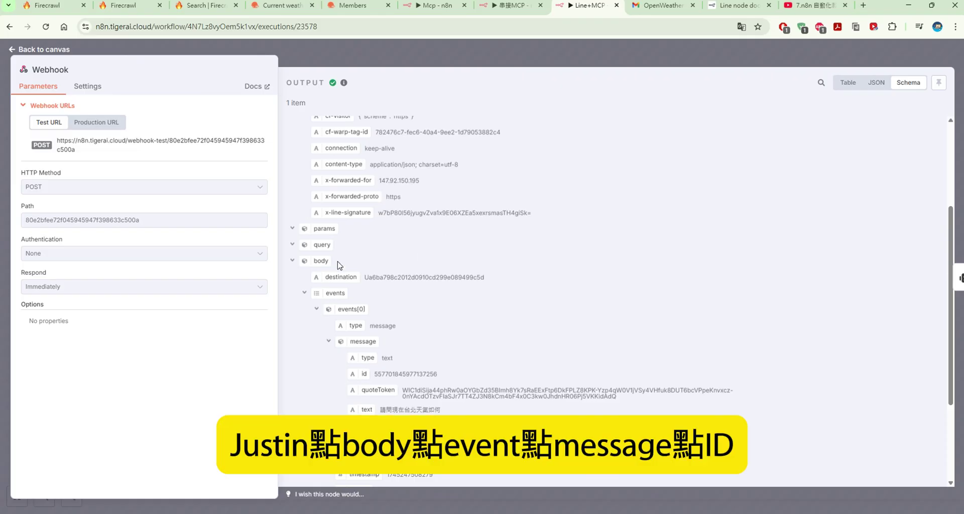
scroll(390, 271, down, 1)
scroll(380, 269, down, 1)
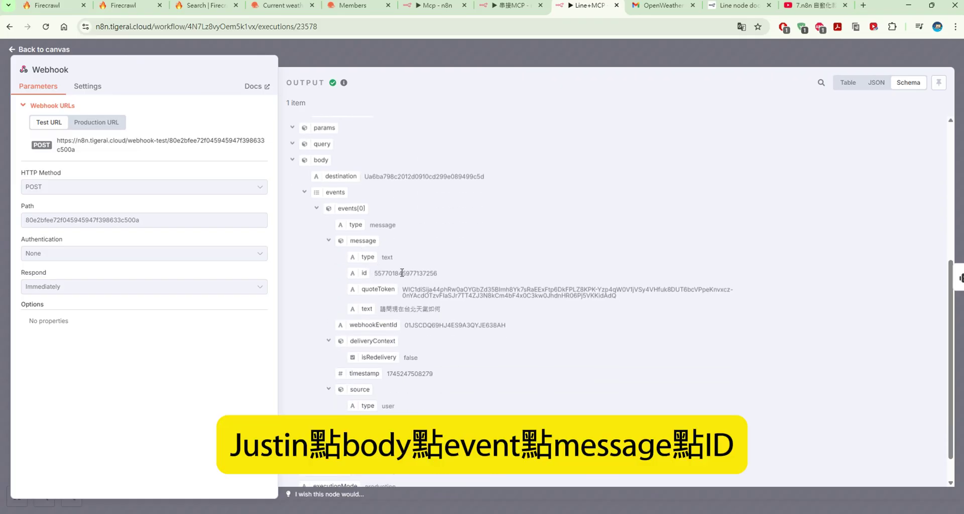
drag(435, 273, 372, 273)
click(417, 274)
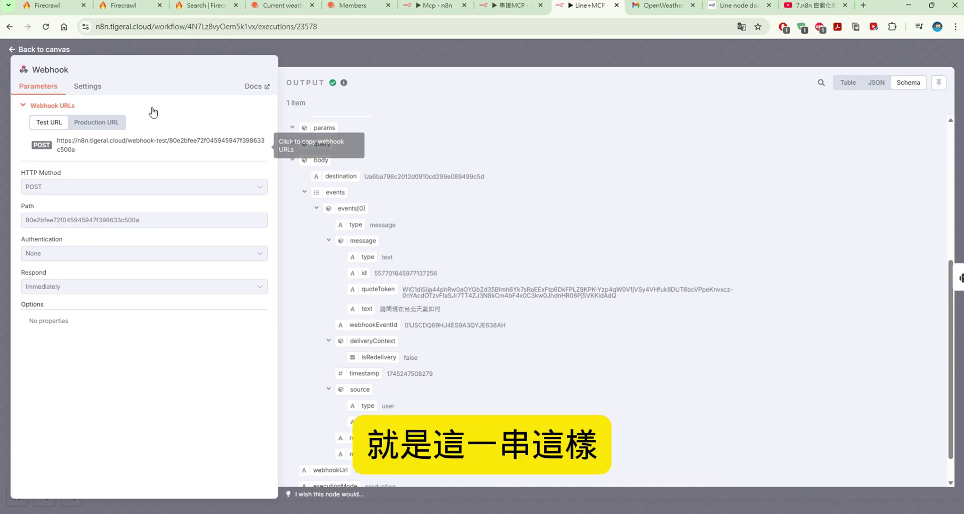
click(54, 50)
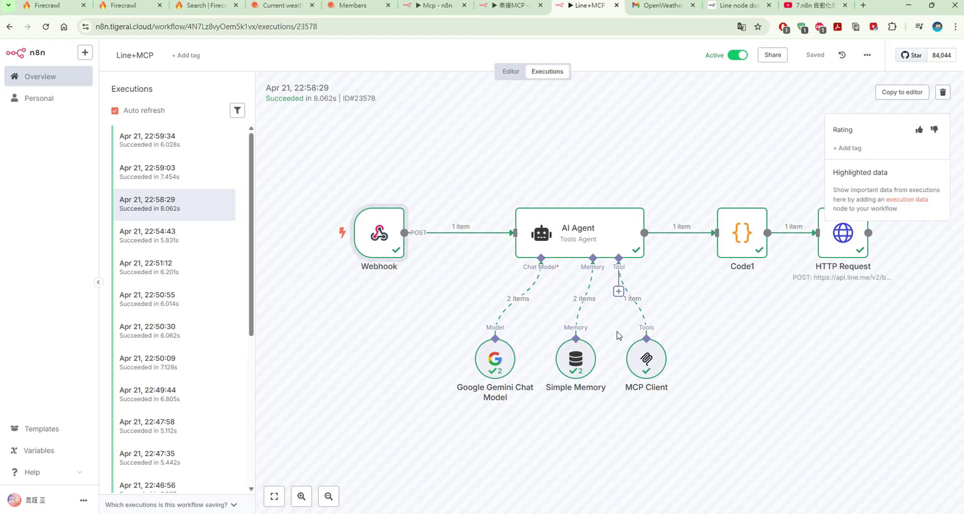
Preview the Simple Memory node's key expression {{ $json.body.events[0].message.id }}, and return to the Line+MCP workflow editor
double_click(589, 359)
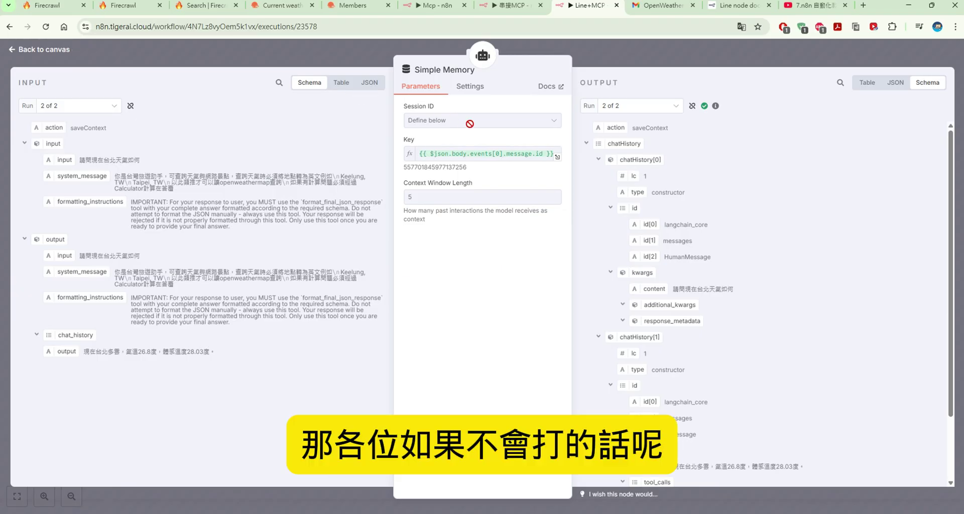
click(473, 152)
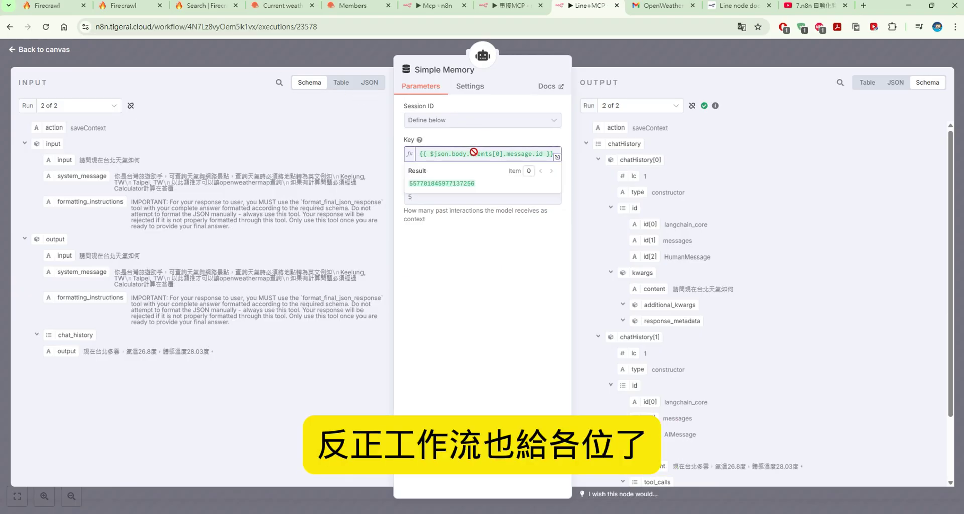
click(52, 48)
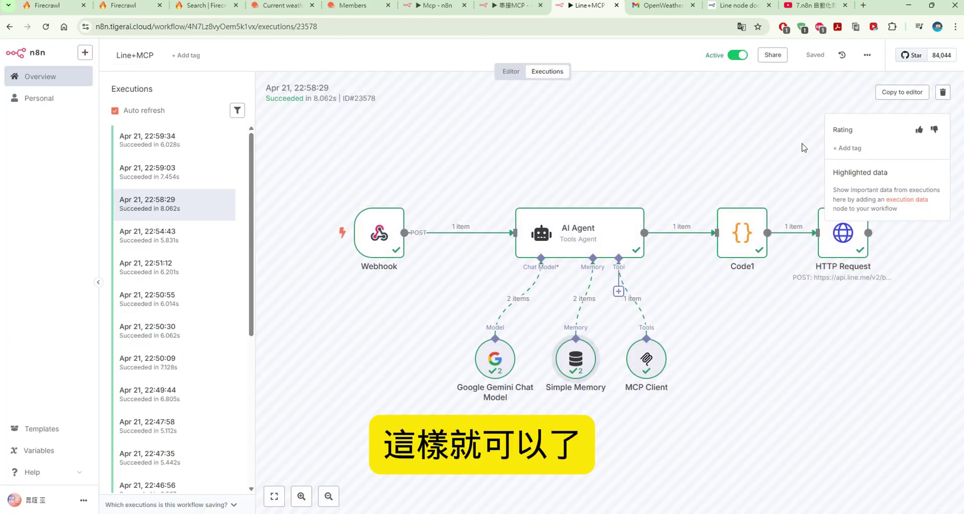
click(511, 71)
Switch to the Mcp workflow and examine the OpenWeatherMap tool's input and output in the Apr 21, 22:58:36 execution
click(435, 6)
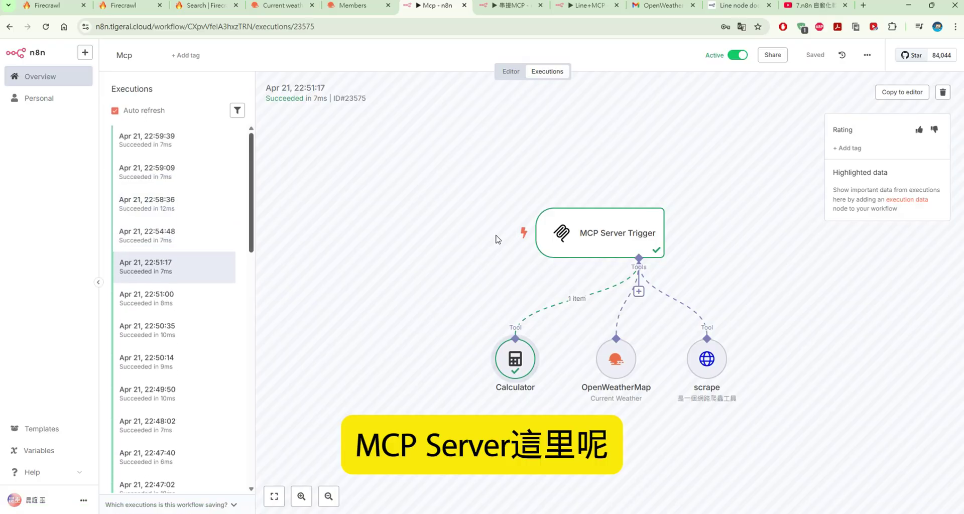
click(183, 207)
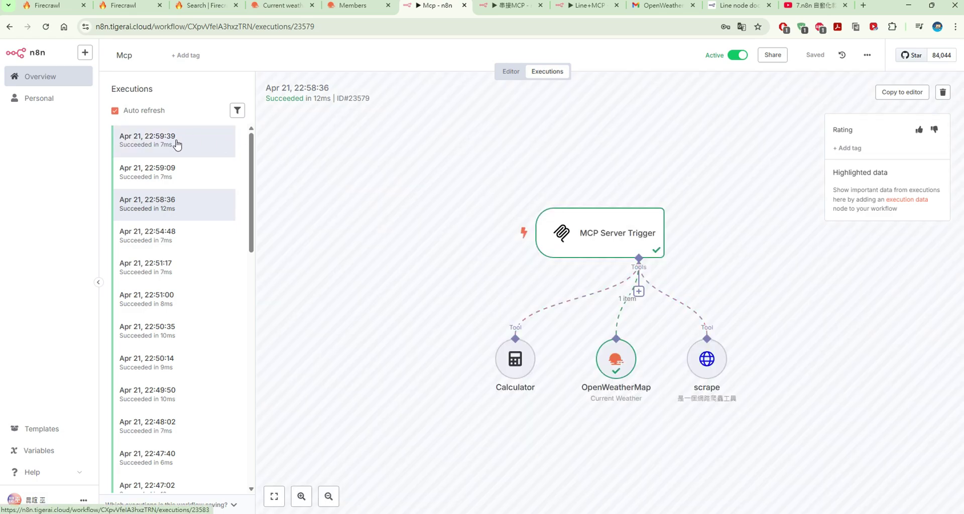
double_click(622, 354)
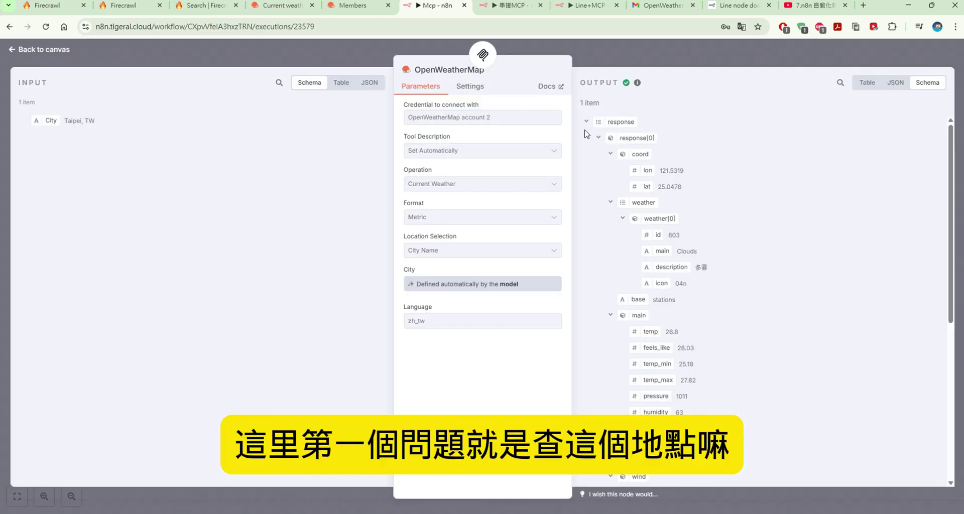
scroll(688, 188, down, 5)
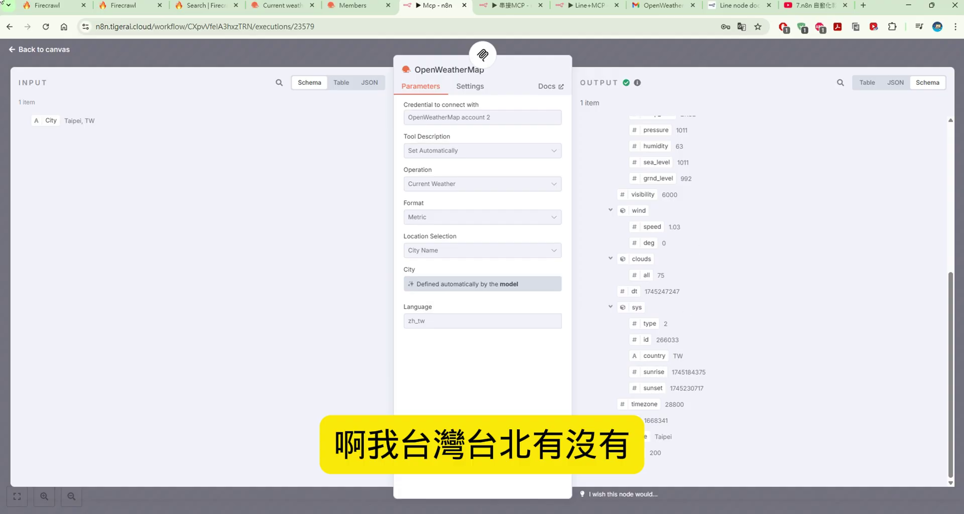
click(66, 49)
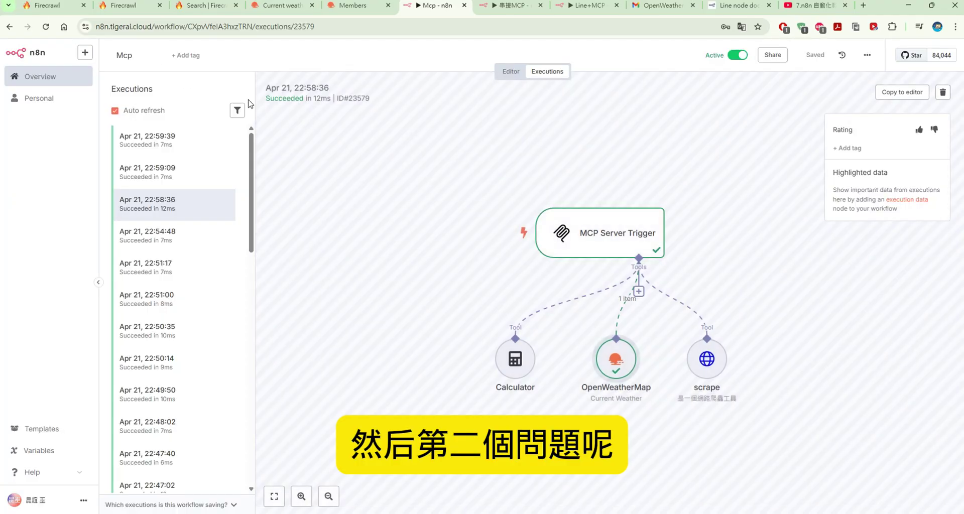
Examine the scrape tool's search query and response in the Mcp workflow's Apr 21, 22:59:09 execution
click(187, 169)
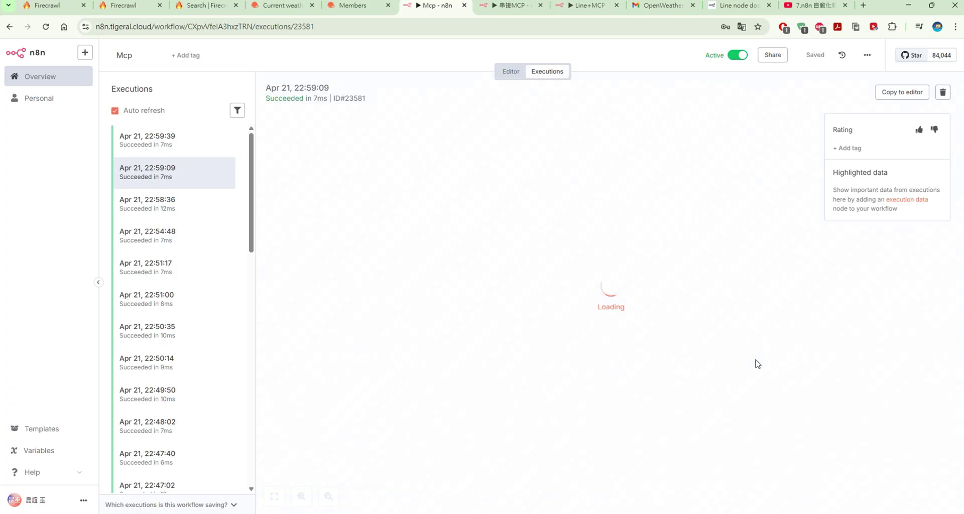
double_click(708, 373)
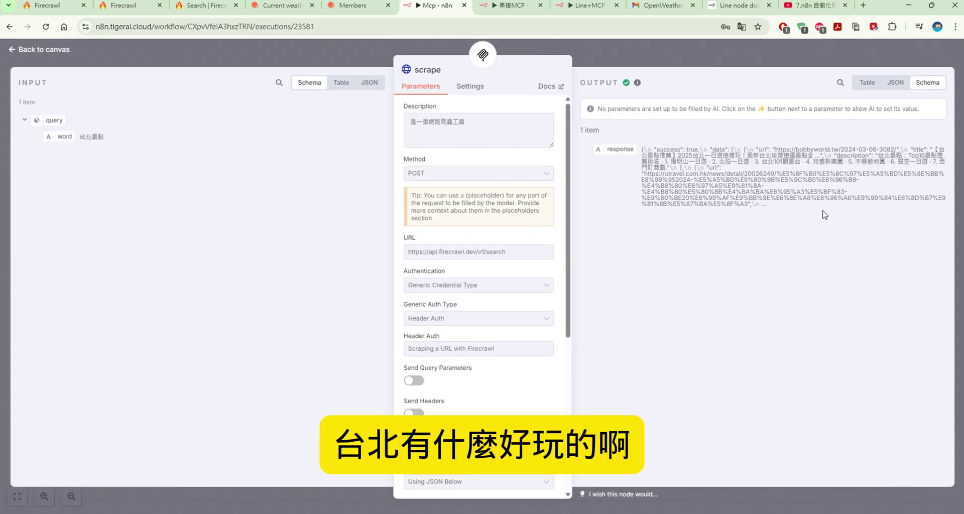
drag(722, 168, 669, 146)
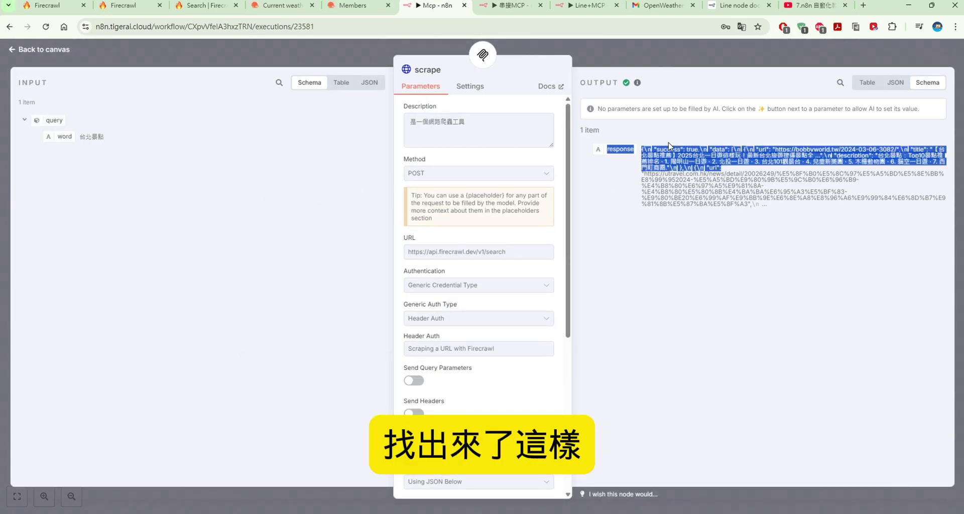
click(660, 146)
click(59, 48)
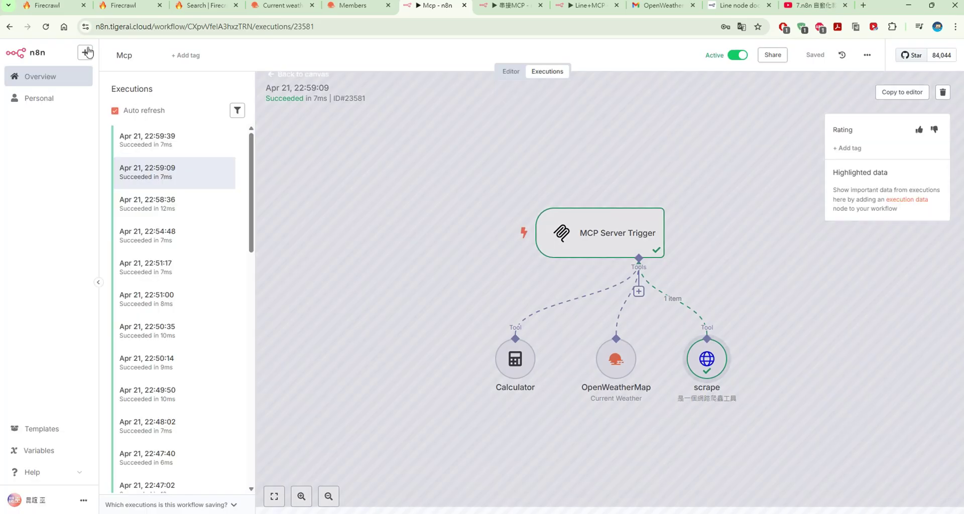
Examine the Calculator tool's query and response in the Apr 21, 22:59:39 execution, and return to the Line+MCP workflow editor
click(189, 153)
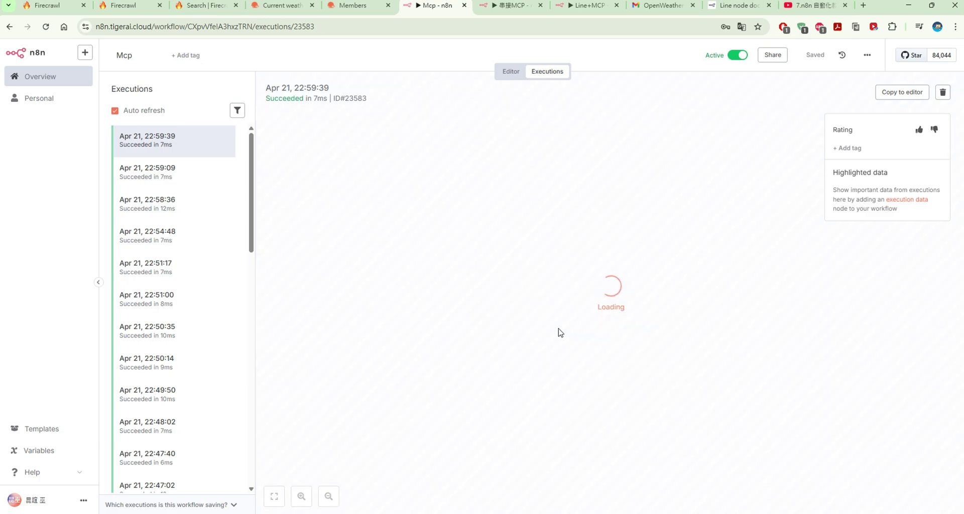
double_click(527, 351)
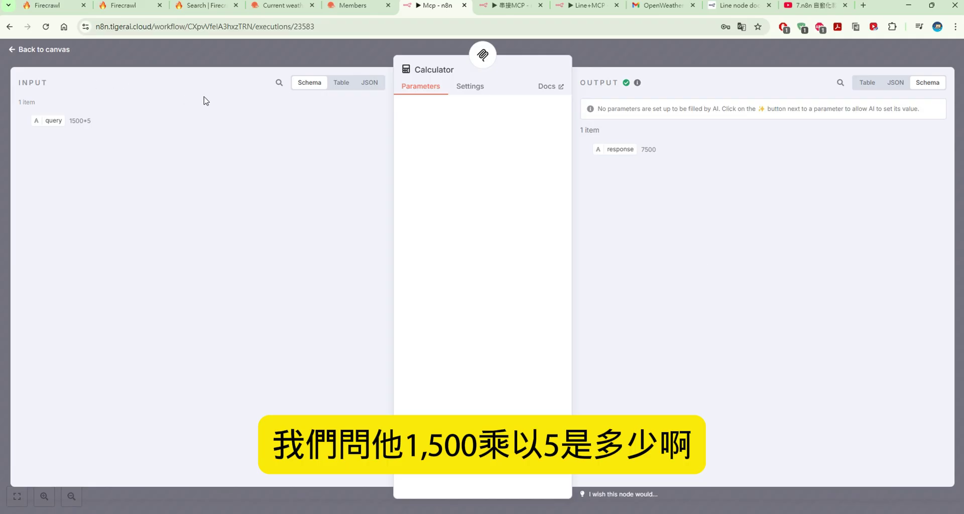
drag(682, 155, 625, 146)
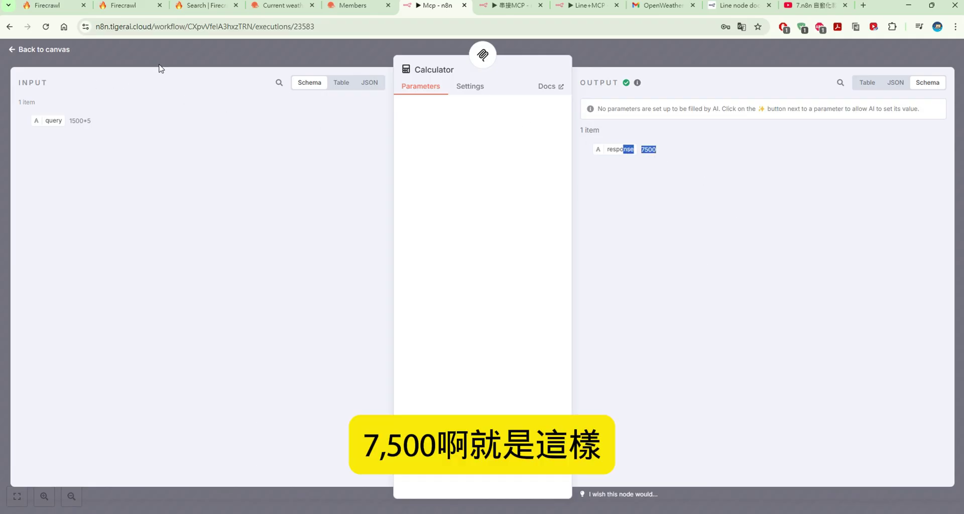
click(63, 53)
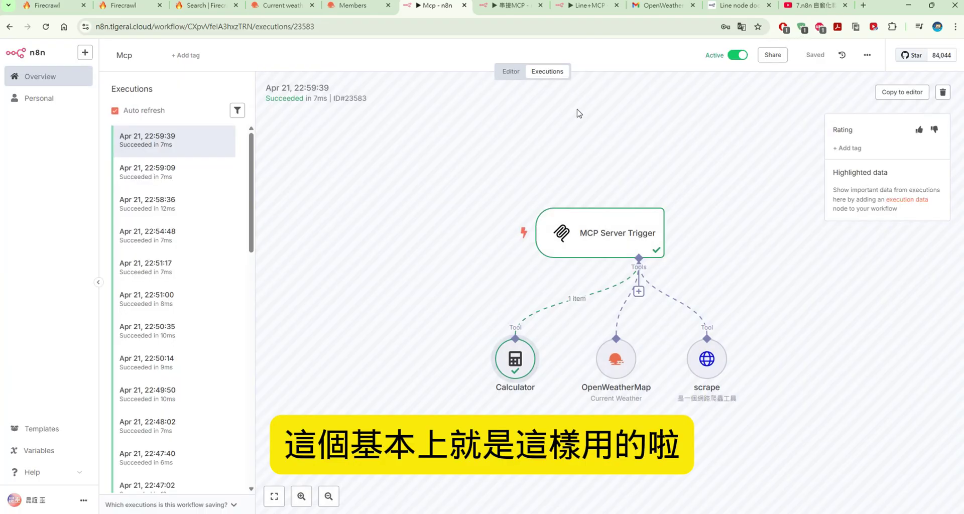
click(511, 71)
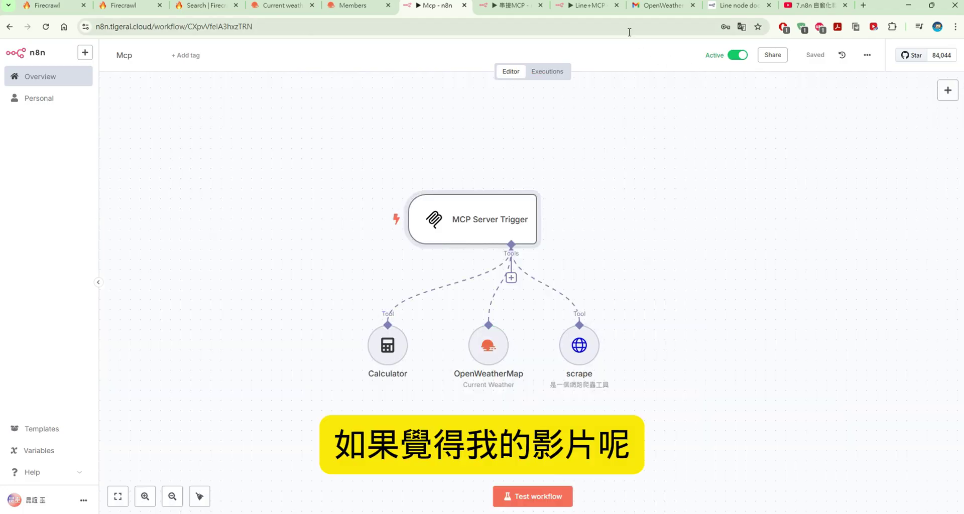
click(588, 6)
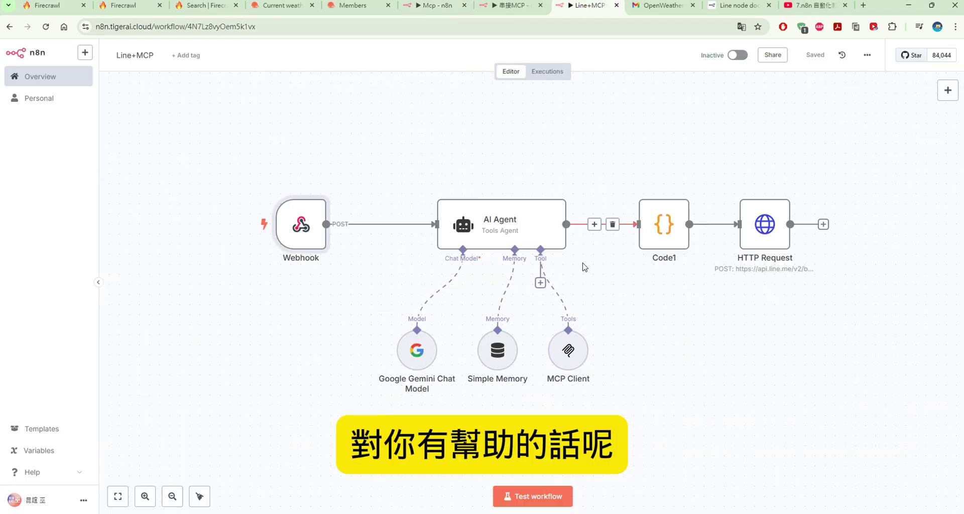